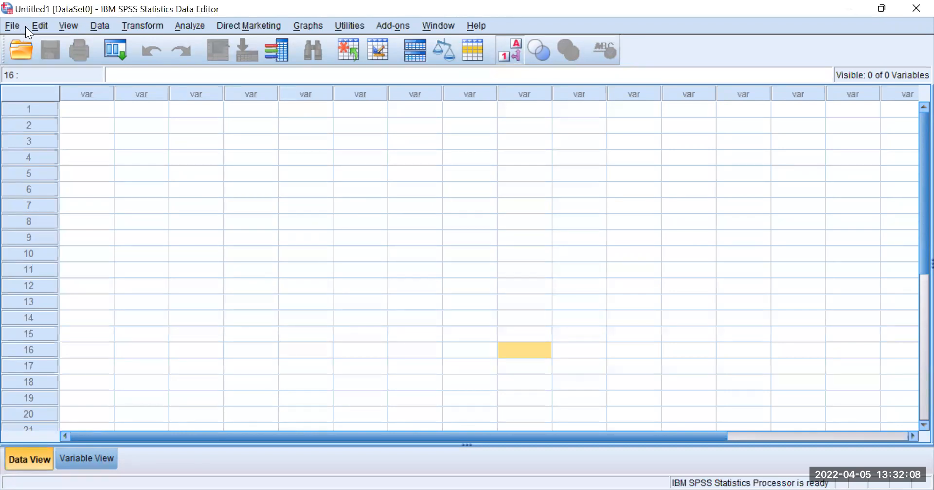
left_click(15, 26)
mouse_move(150, 30)
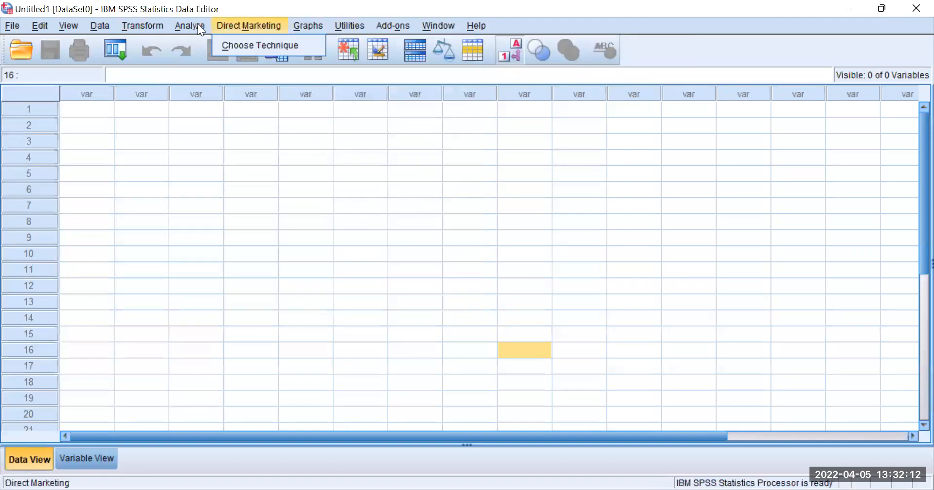
mouse_move(187, 25)
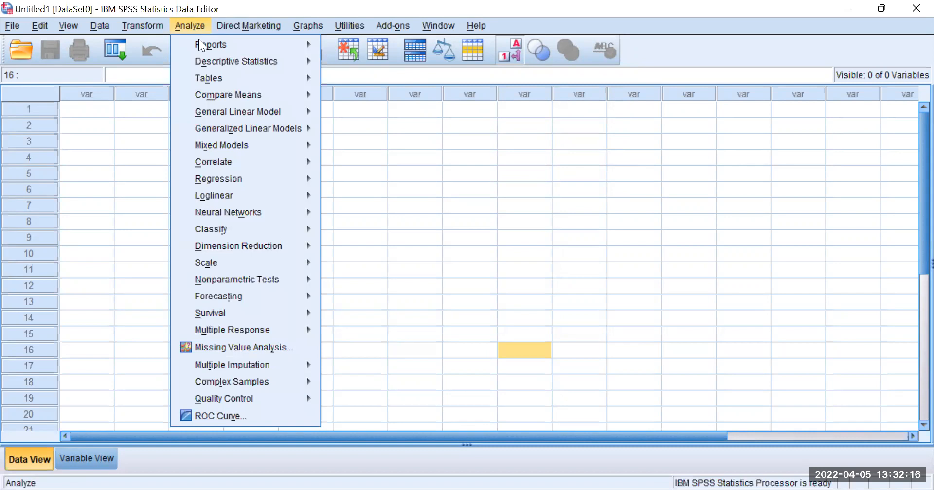
left_click(78, 24)
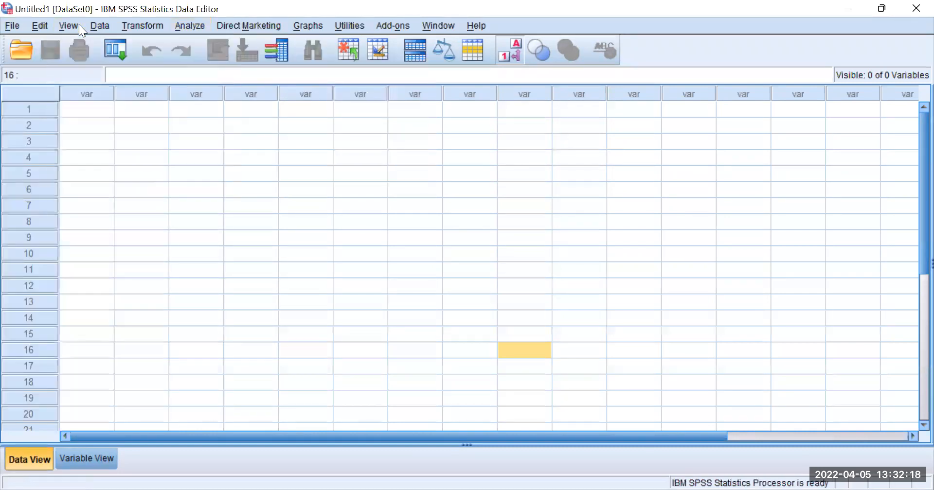
left_click(74, 25)
mouse_move(3, 25)
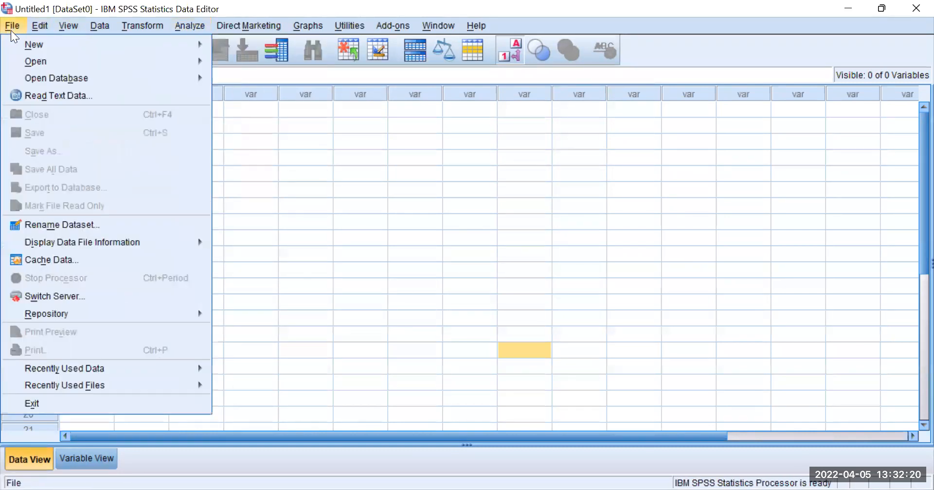
mouse_move(67, 28)
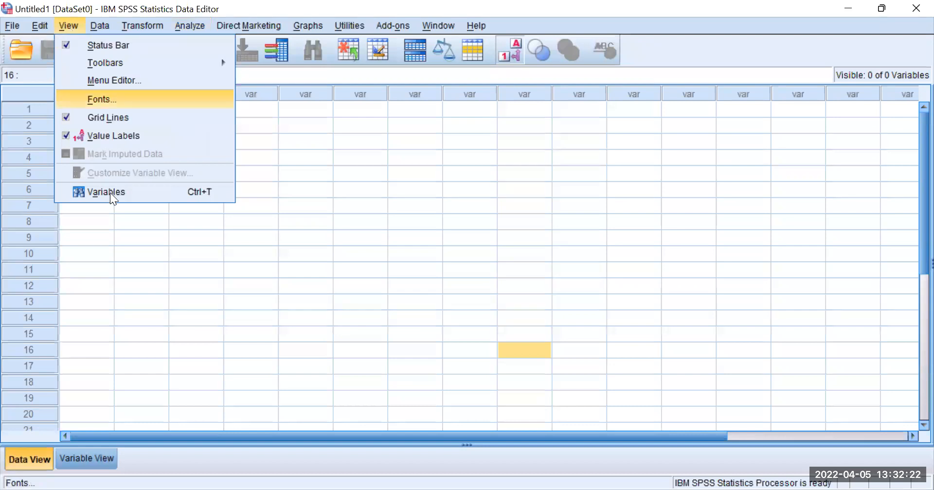
left_click(274, 266)
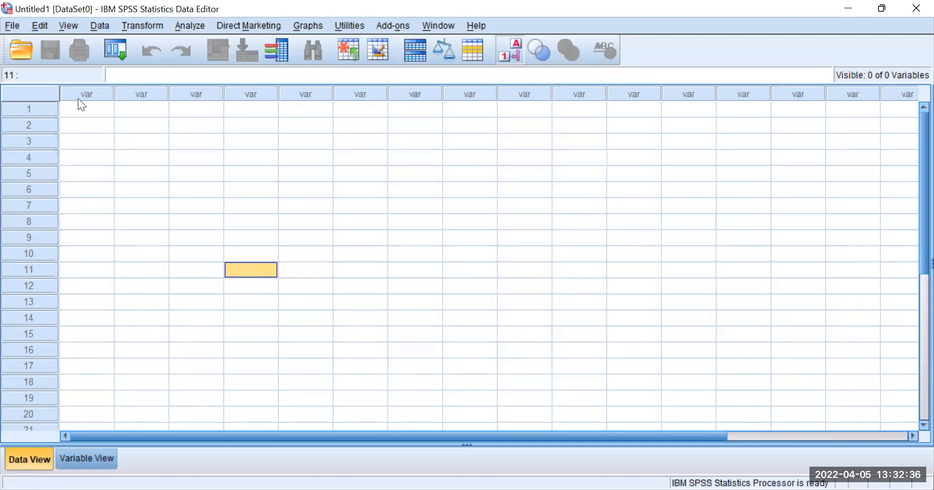
left_click(83, 114)
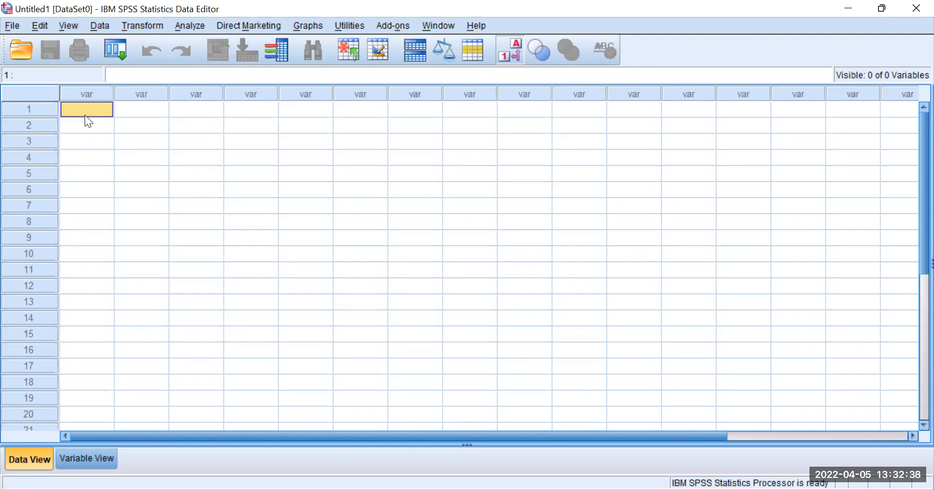
key("Down")
key("Down")
key("Down")
key("Down")
key("Down")
key("Down")
key("Down")
key("Down")
key("Down")
key("Down")
key("Down")
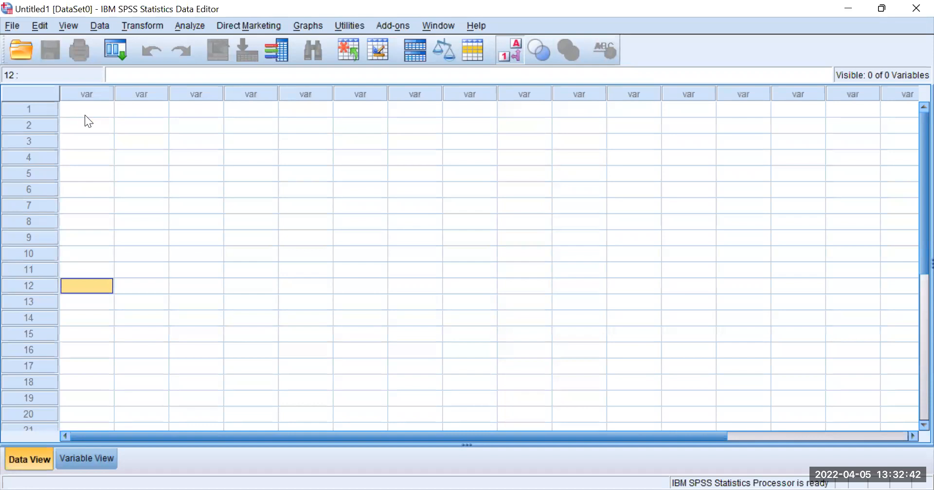
key("Up")
key("Up")
key("Up")
key("Up")
key("Up")
key("Up")
key("Up")
key("Up")
key("Up")
key("Up")
key("Up")
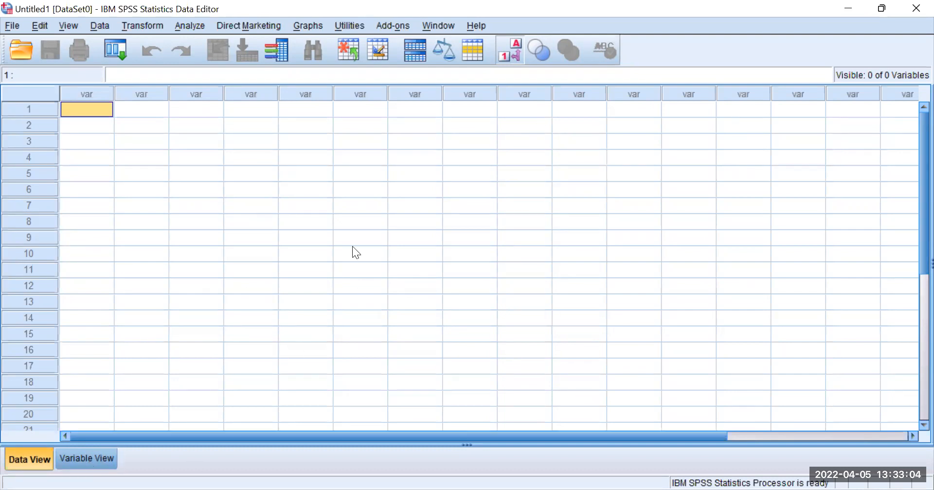
- Switch from the data grid to Variable View
left_click(86, 462)
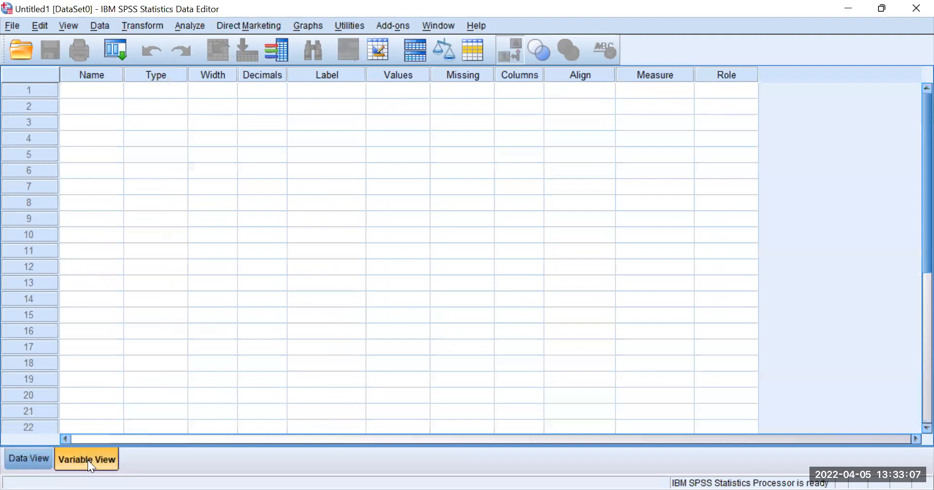
- Try to name the first variable "Jenis Kelamin", written with a space
left_click(111, 90)
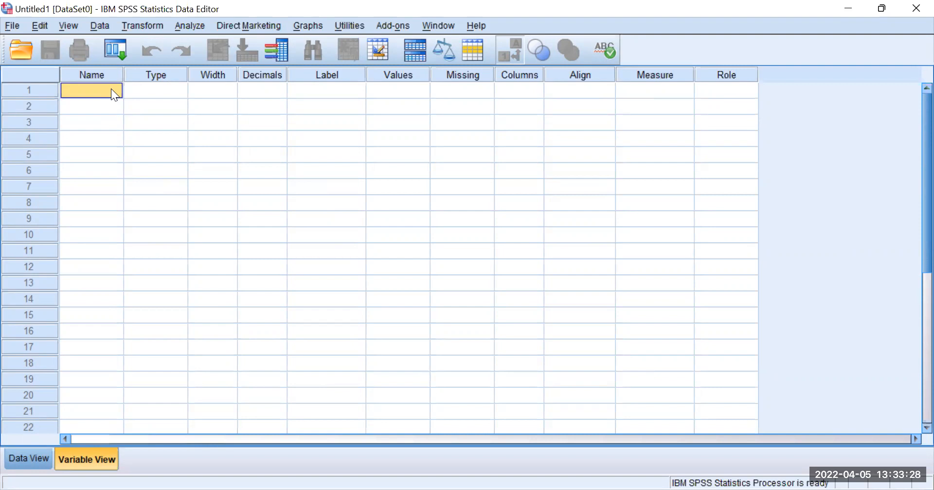
type("Jenis Kelamin")
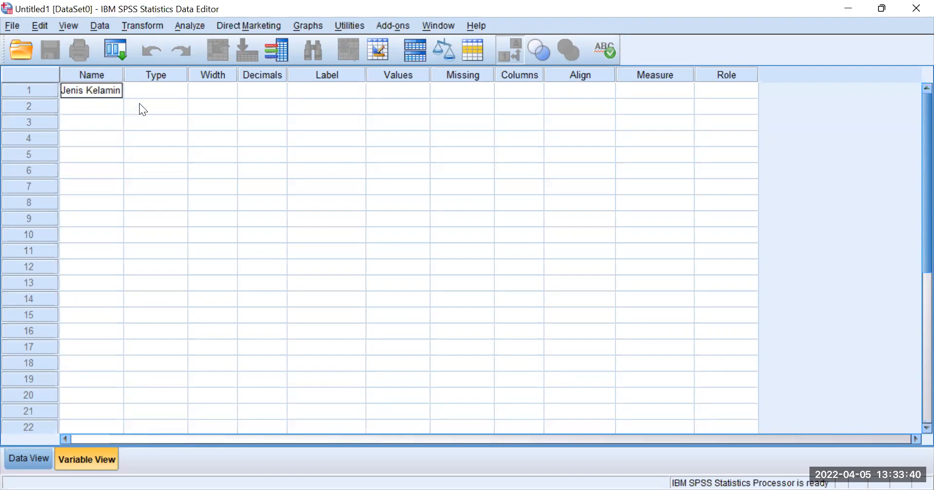
key("Return")
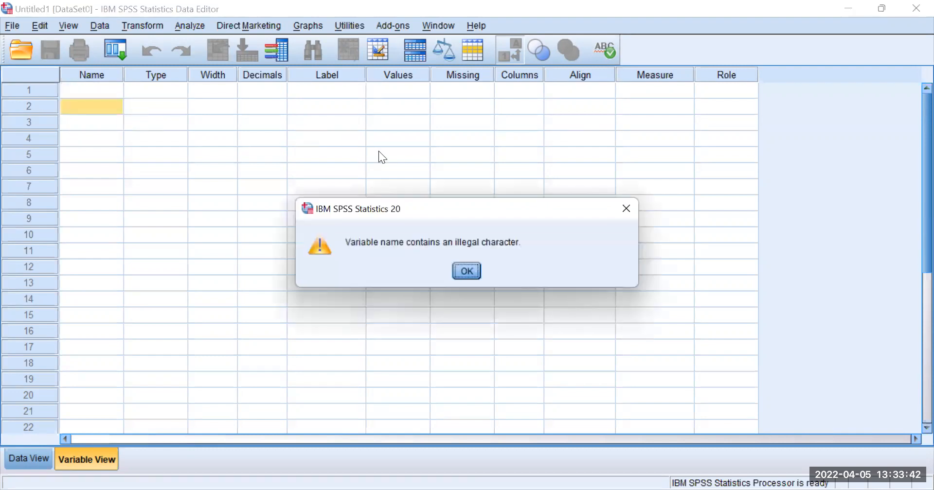
left_click(469, 273)
- Name the first variable "Jenis.Kelamin", with a period between the two words
left_click(98, 97)
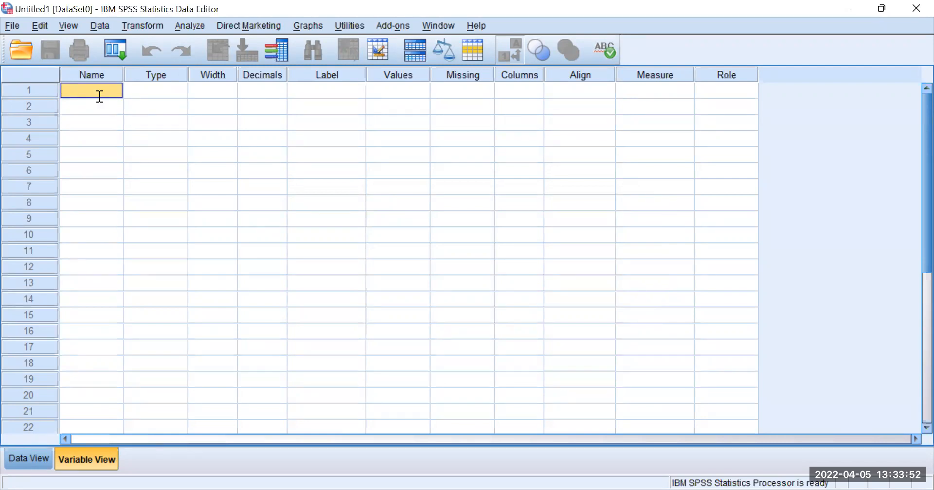
type("Jenis.Kelamin")
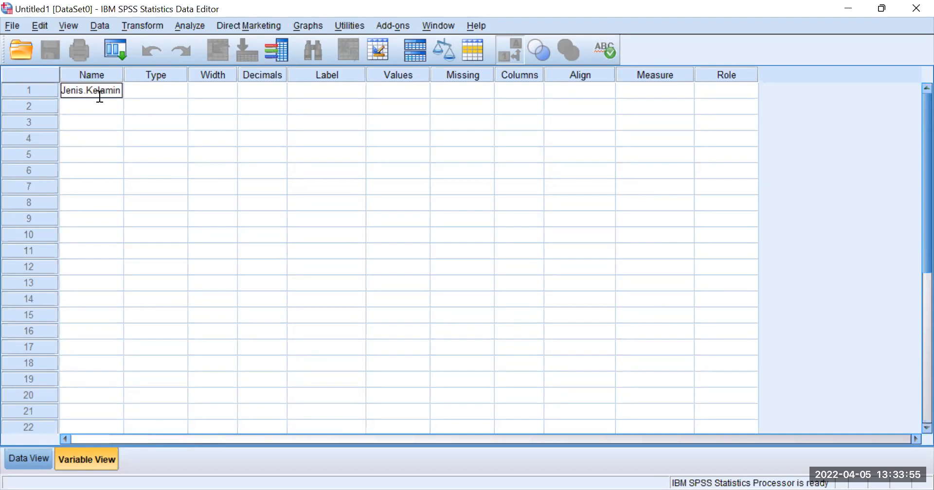
key("Return")
key("shift+Tab")
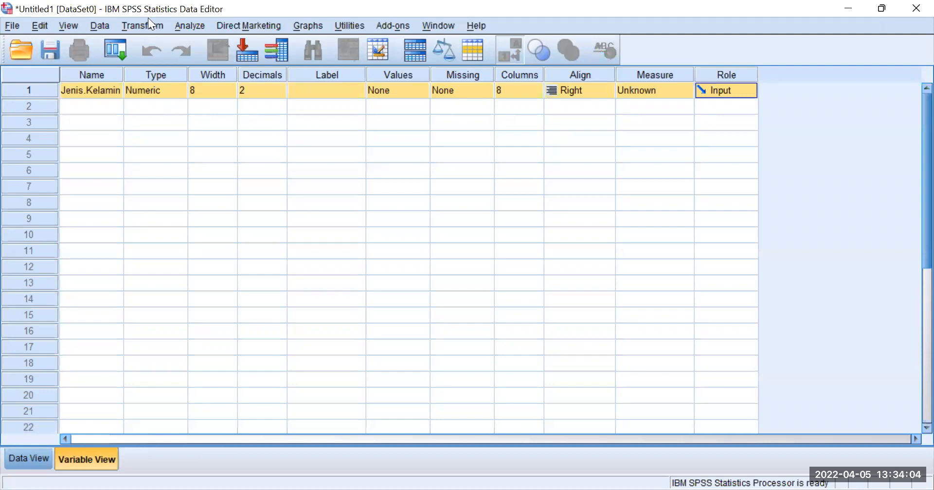
- Set the numeric type of Jenis.Kelamin to width 1 and 0 decimal places
left_click(179, 90)
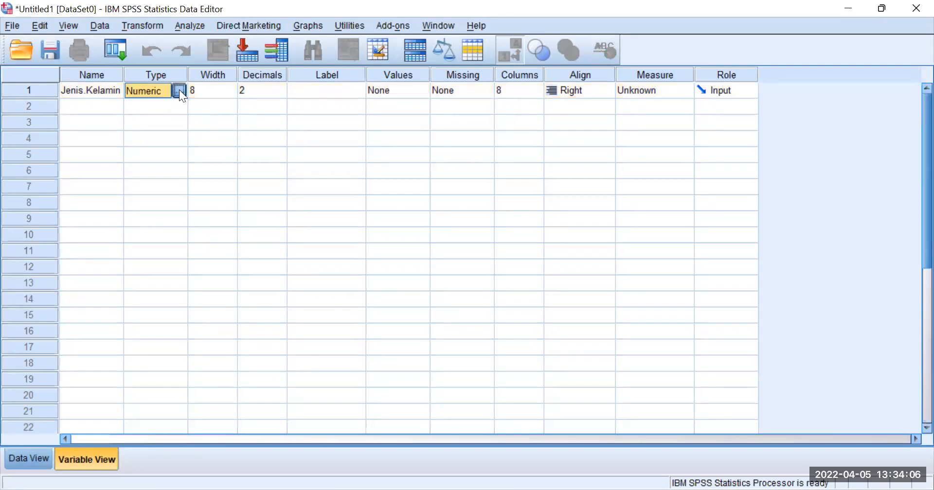
left_click(179, 89)
left_click_drag(594, 202, 563, 202)
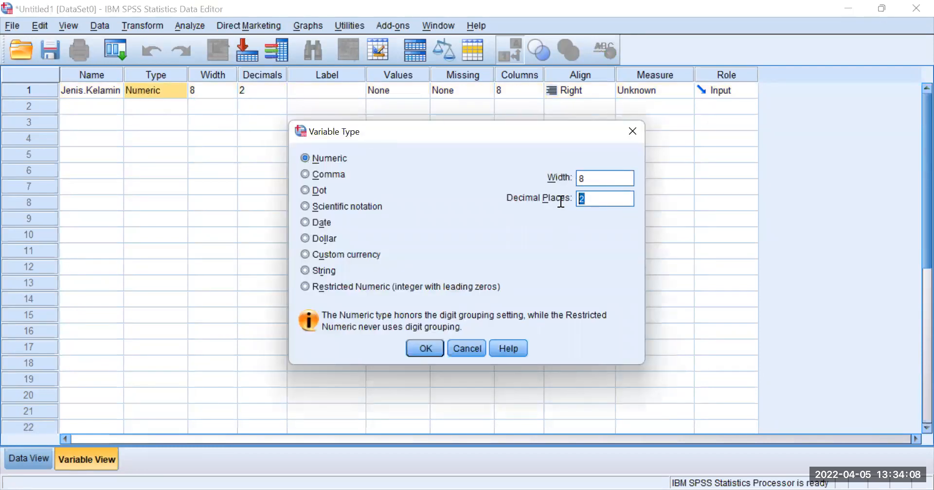
type("0")
left_click_drag(594, 181, 571, 182)
type("1")
left_click(606, 199)
left_click(420, 348)
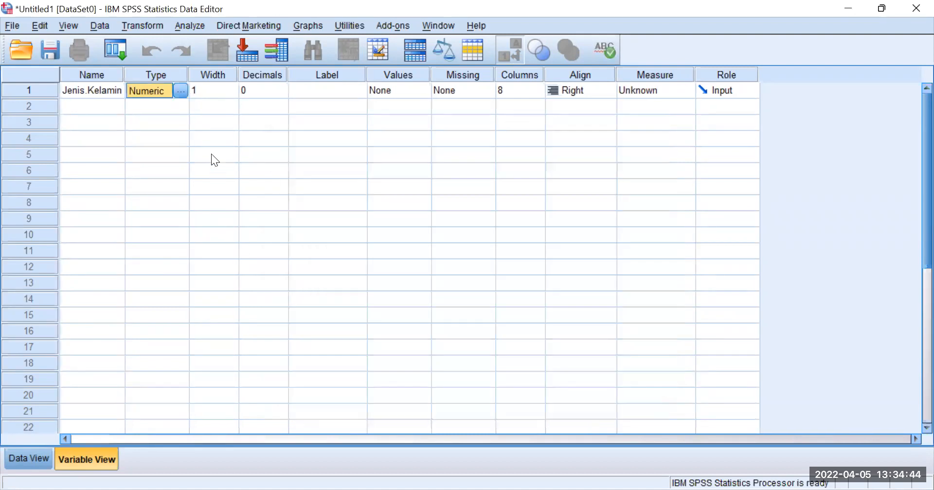
- Review the Variable Type options for Jenis.Kelamin and close the dialog without changes
left_click(180, 92)
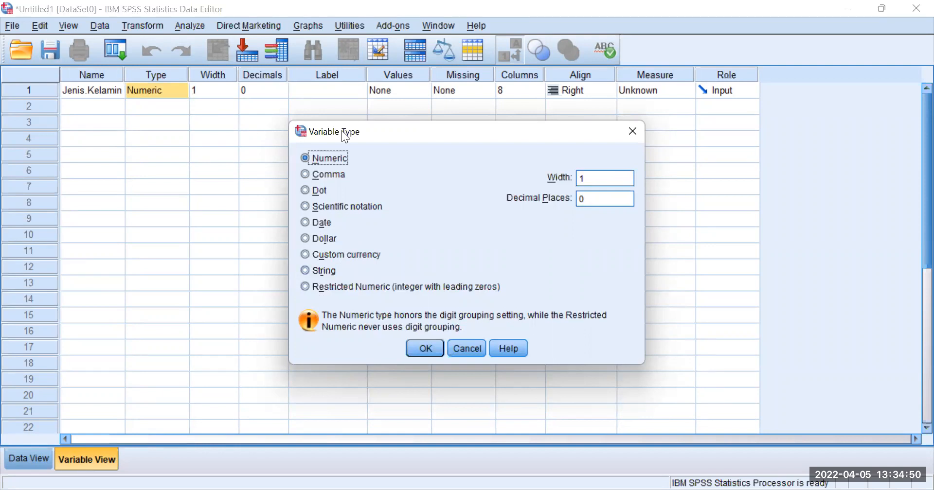
left_click_drag(363, 132, 382, 134)
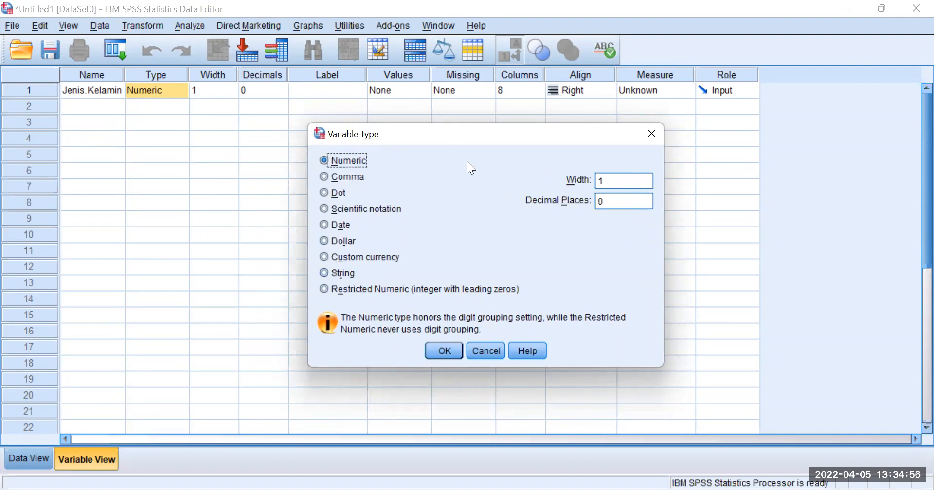
left_click(654, 132)
left_click(338, 91)
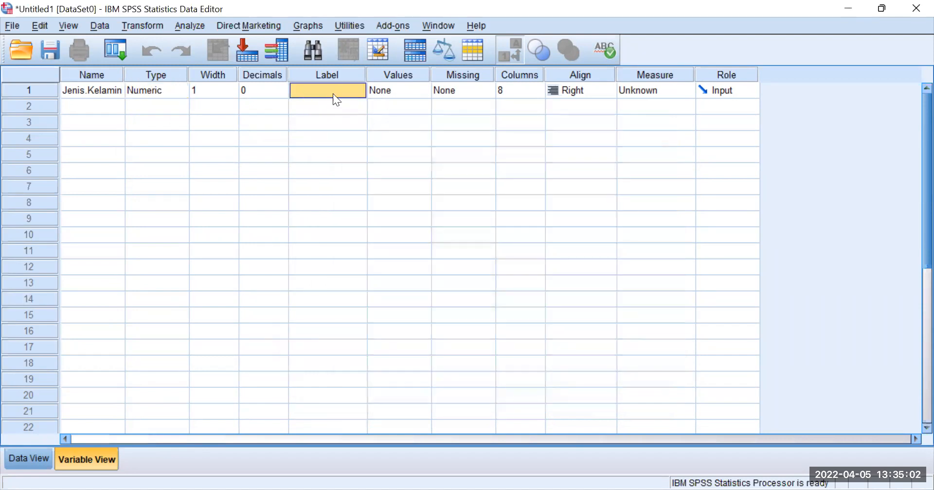
- Open the value labels of Jenis.Kelamin and add the label "Laki-laki" for value 1
left_click(427, 90)
left_click(426, 90)
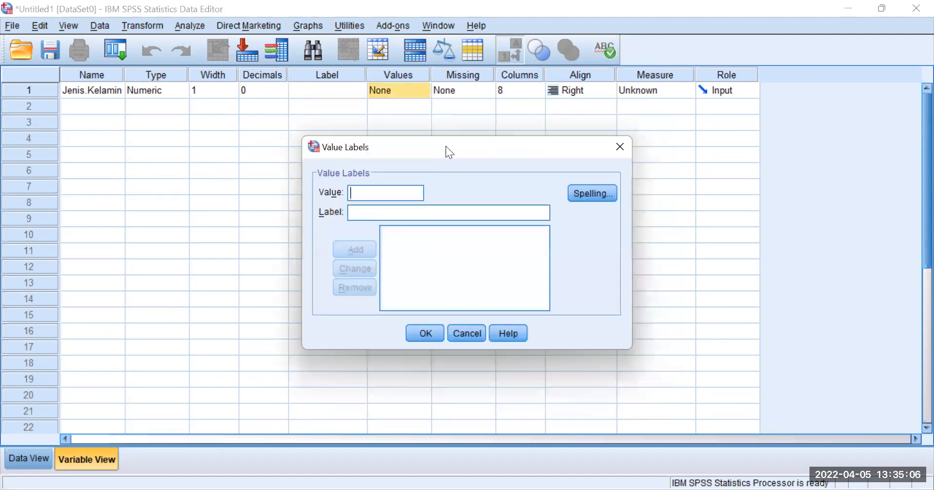
left_click_drag(445, 146, 488, 188)
type("1")
key("Tab")
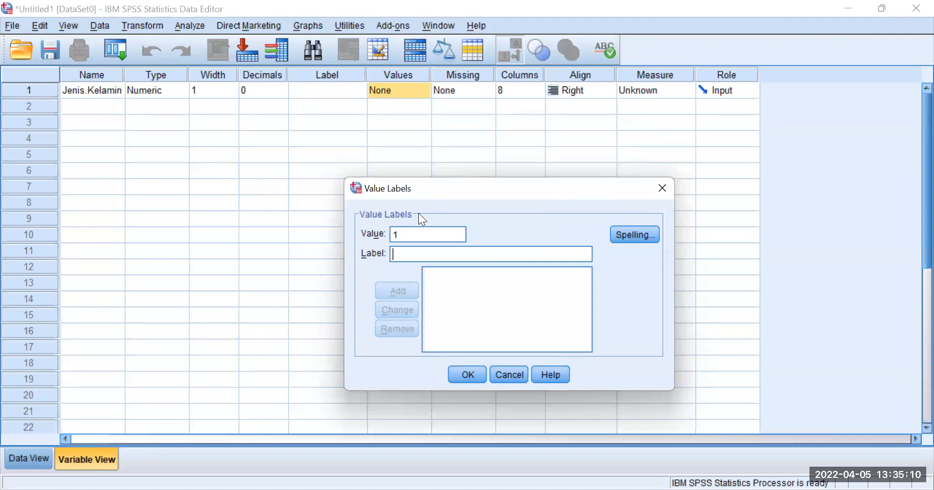
type("Laki-laki")
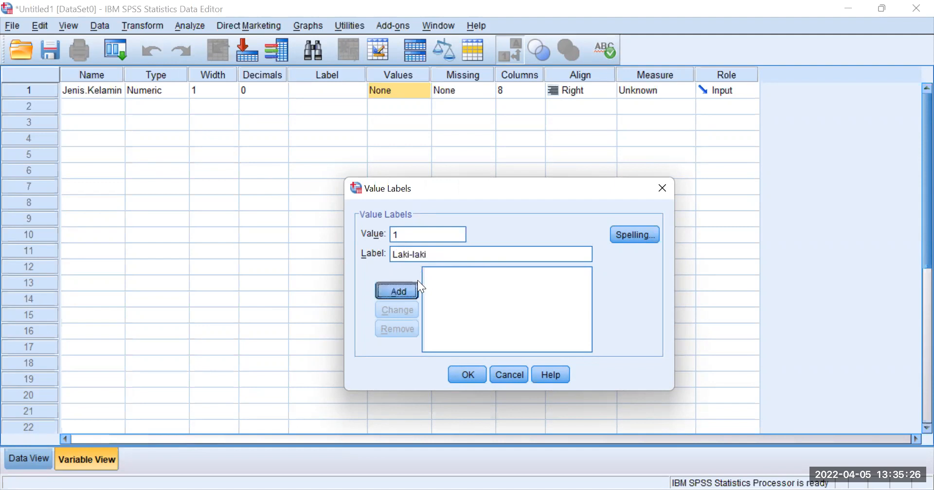
left_click(406, 287)
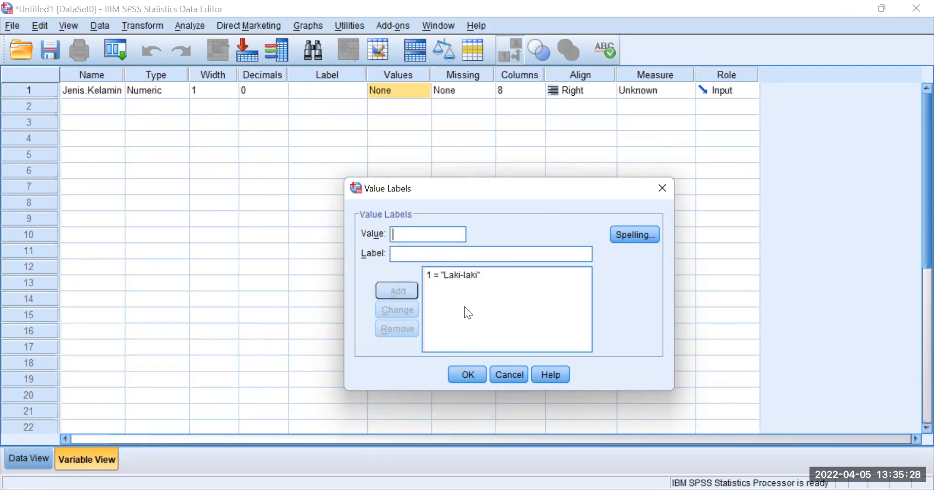
- Add the value label "Perempuan" for value 2
type("2")
left_click(404, 252)
type("Perempuan")
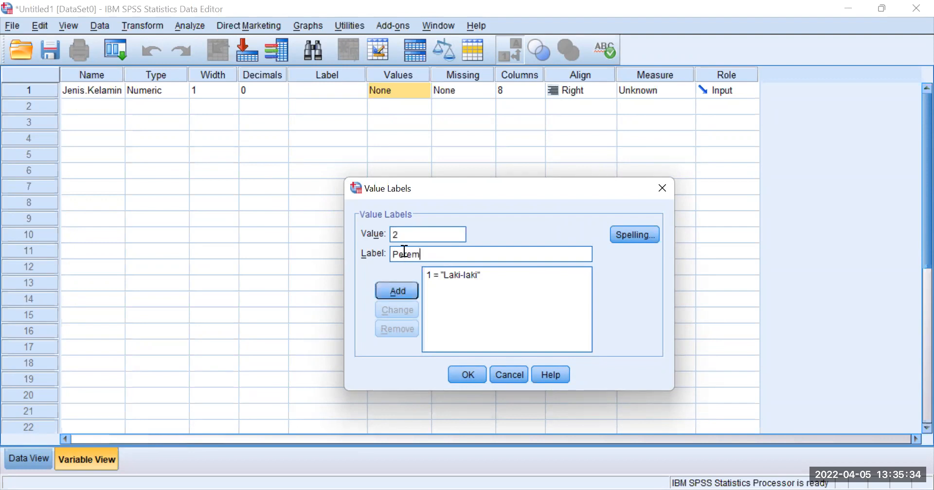
left_click(406, 294)
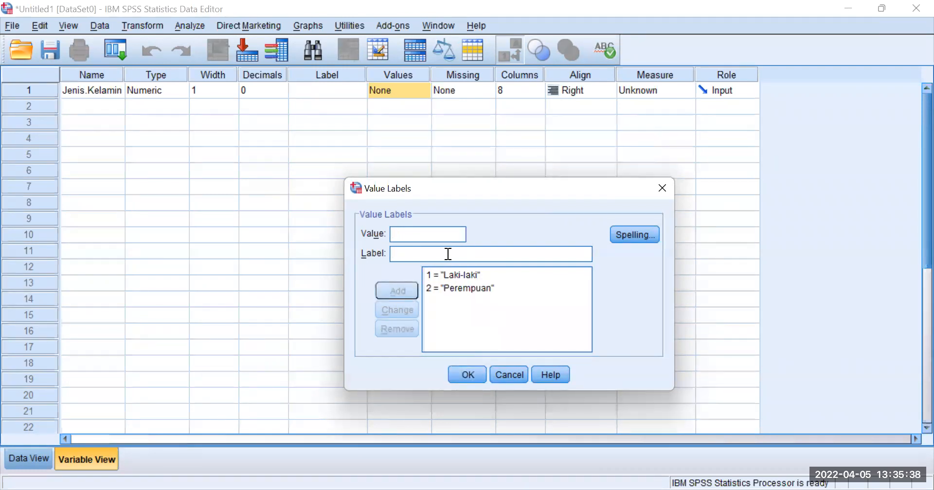
- Add the value label "Tidak menyebutkan" for value 3 and remove that entry again
type("3")
left_click(408, 252)
type("T")
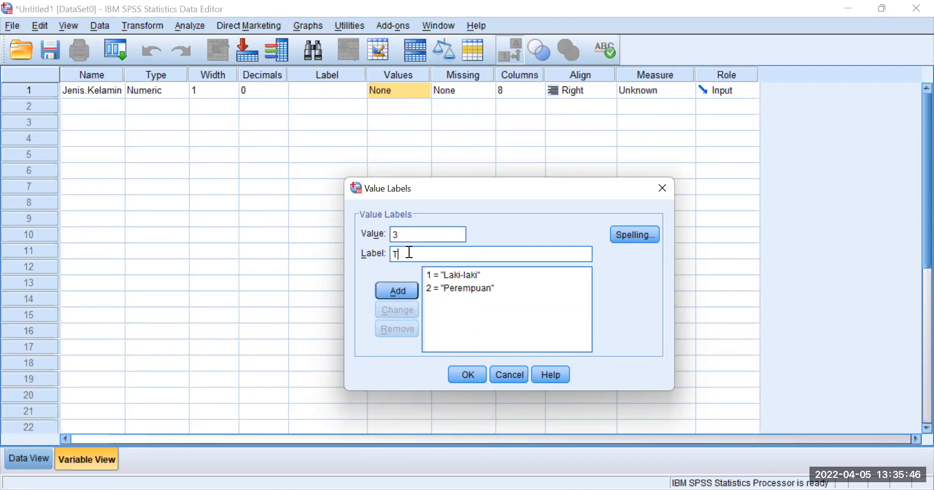
type("idak menyebtukan")
key("Left")
key("Left")
key("Left")
key("Left")
key("Left")
type("u")
key("Right")
key("Delete")
left_click(395, 291)
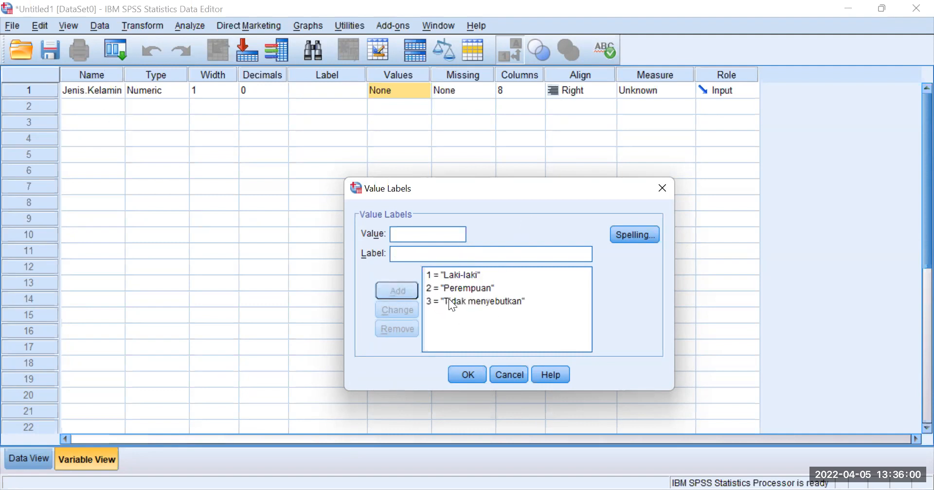
left_click(475, 302)
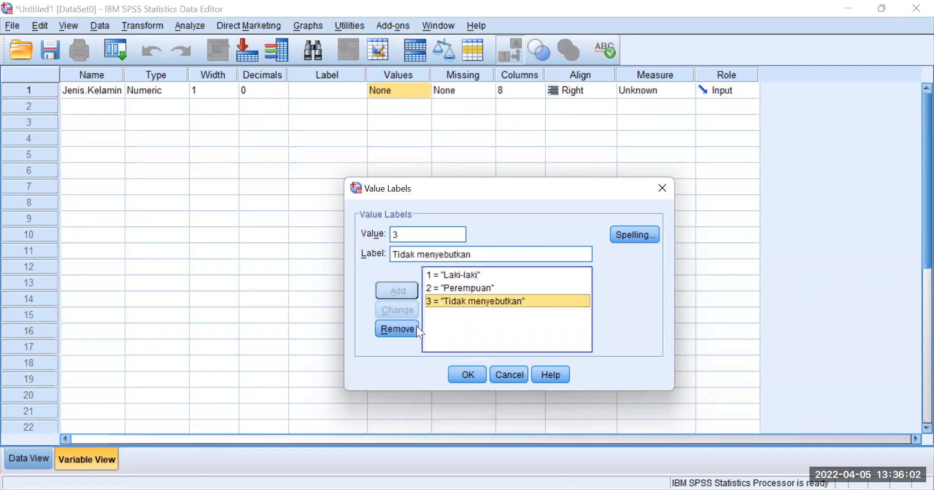
left_click(406, 330)
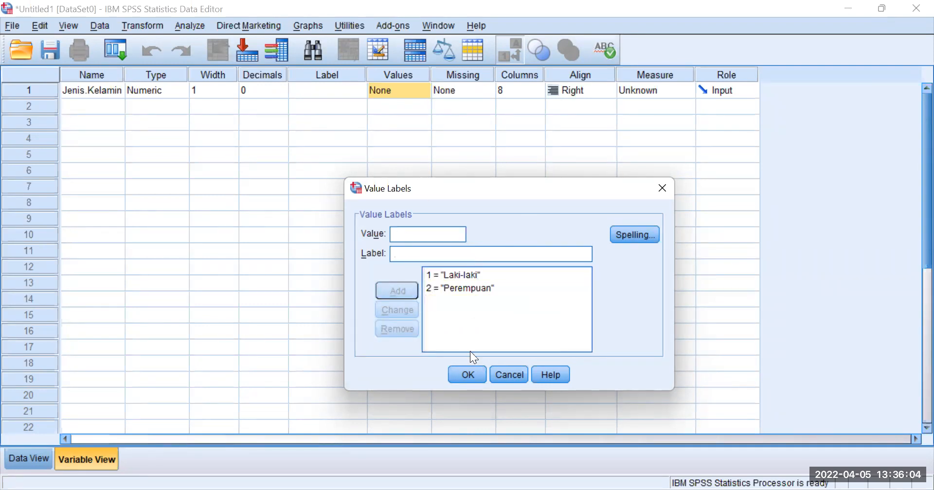
- Apply the value labels to Jenis.Kelamin and review them with the Values column widened
left_click(470, 371)
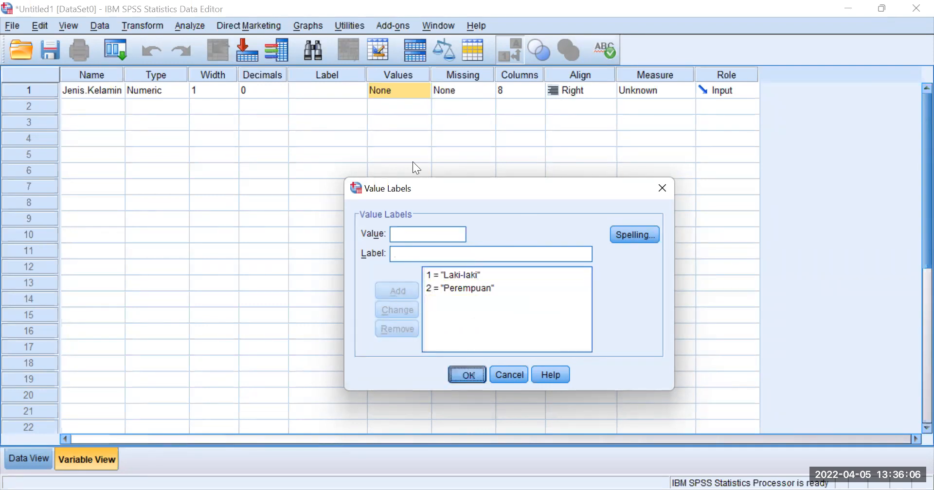
left_click_drag(431, 75, 454, 75)
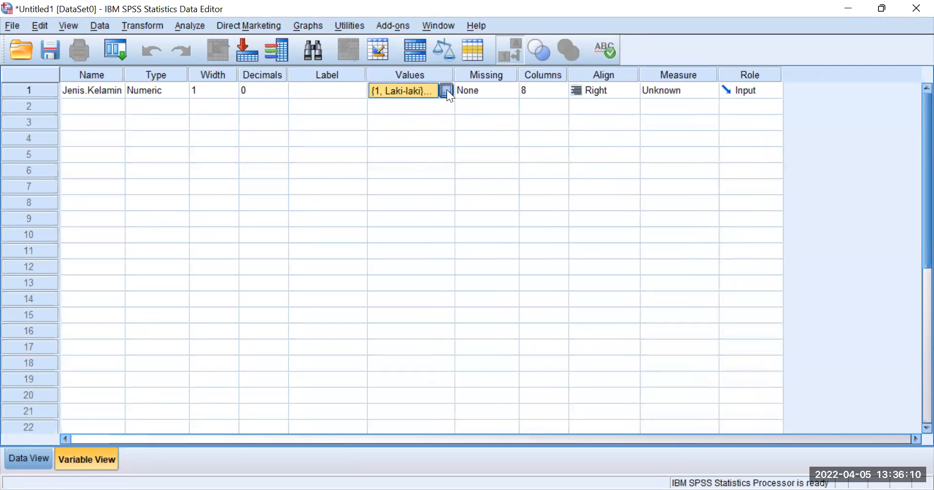
left_click(446, 90)
left_click(618, 148)
- Set the measurement level of Jenis.Kelamin to Nominal
left_click(709, 95)
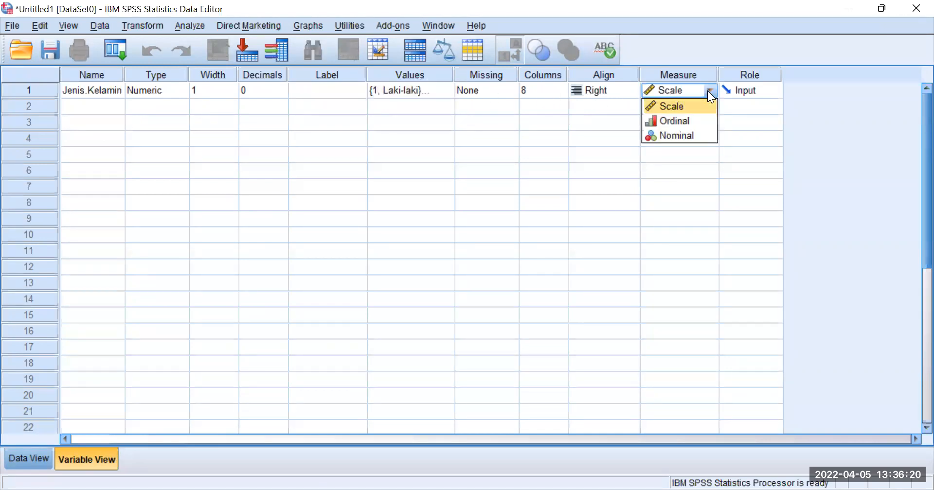
left_click(696, 136)
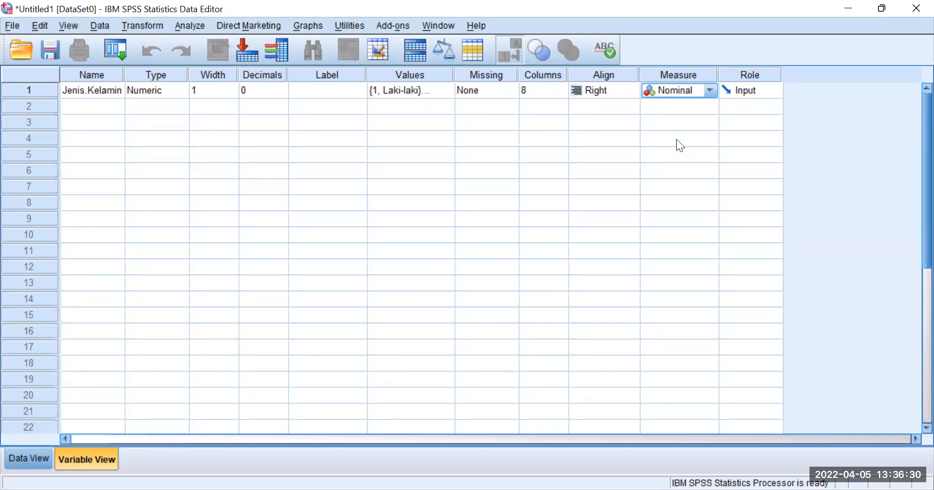
left_click(710, 95)
left_click(709, 95)
left_click(710, 96)
left_click(709, 96)
left_click(710, 95)
left_click(709, 96)
left_click(709, 96)
left_click(709, 95)
left_click(710, 95)
left_click(709, 96)
left_click(184, 26)
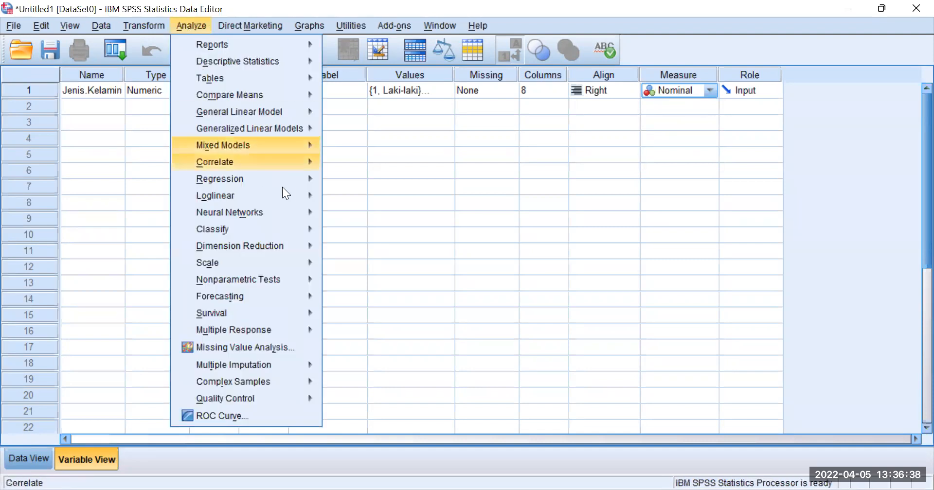
mouse_move(268, 134)
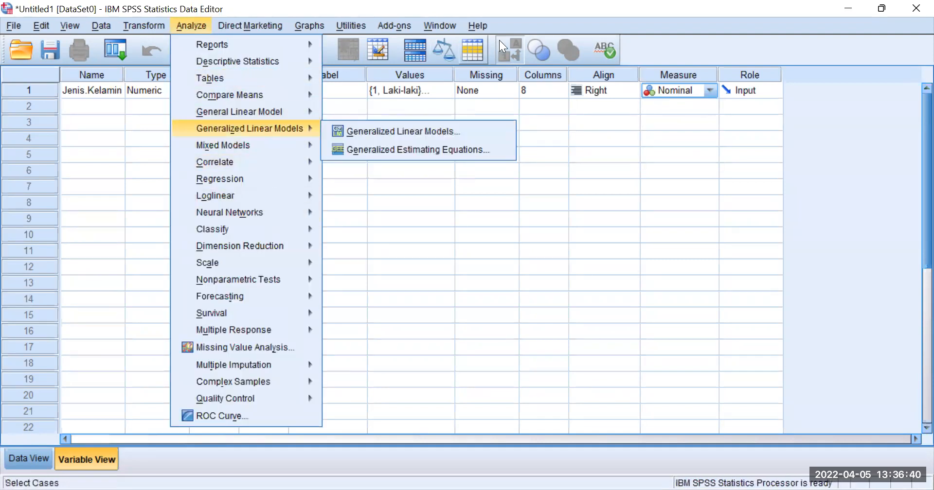
left_click(559, 19)
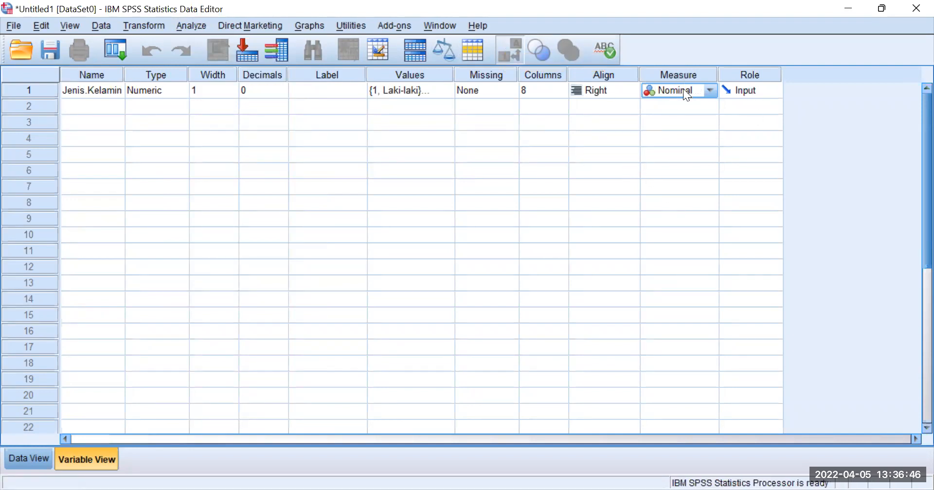
left_click(709, 92)
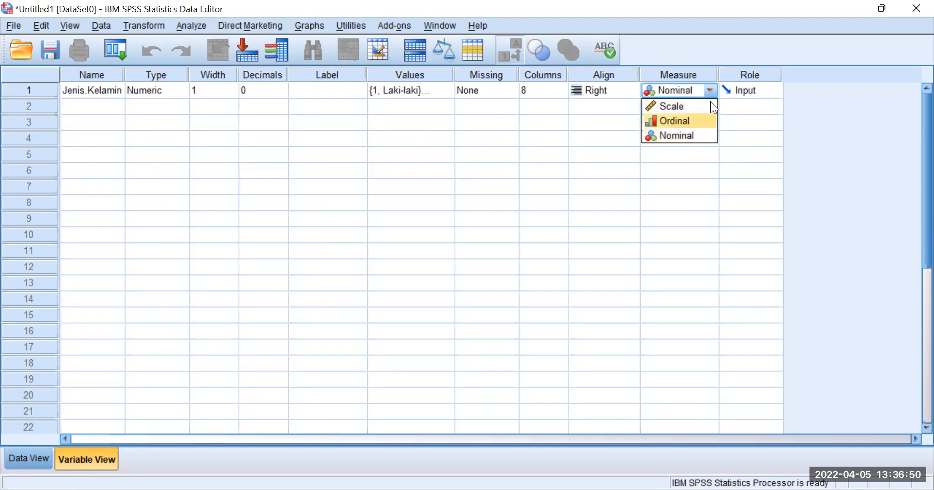
left_click(710, 54)
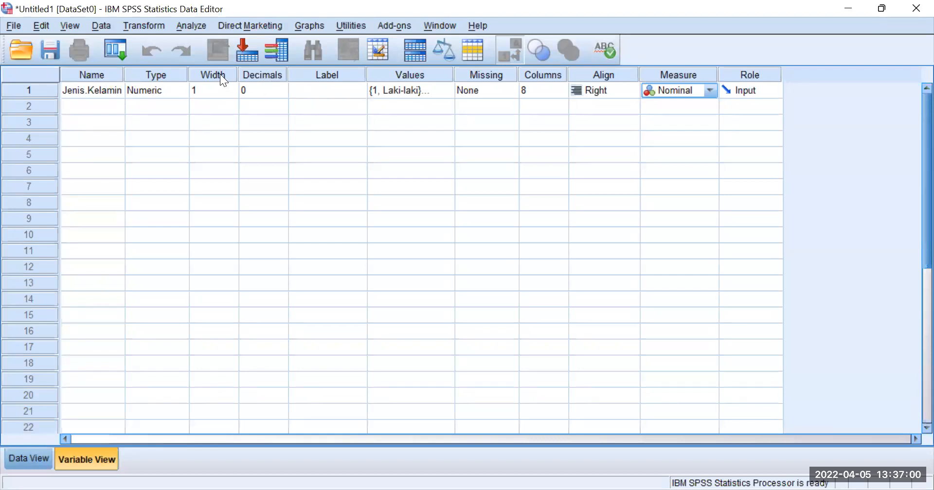
- Review the value labels of Jenis.Kelamin and its measurement level without changing them
left_click(442, 93)
left_click(442, 94)
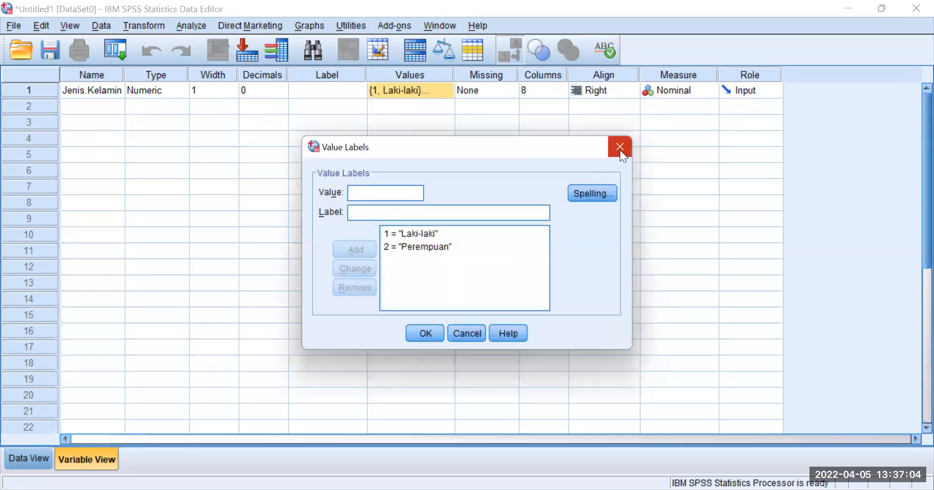
left_click(619, 147)
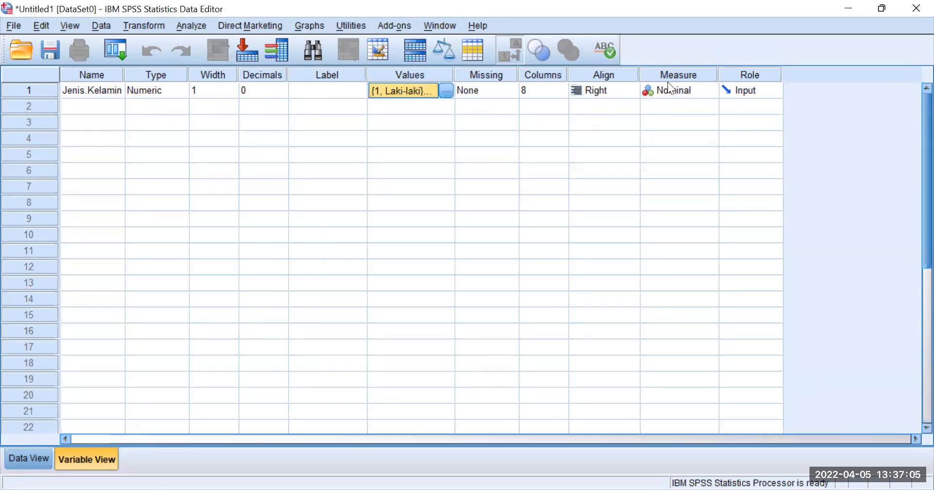
left_click(709, 90)
left_click(709, 91)
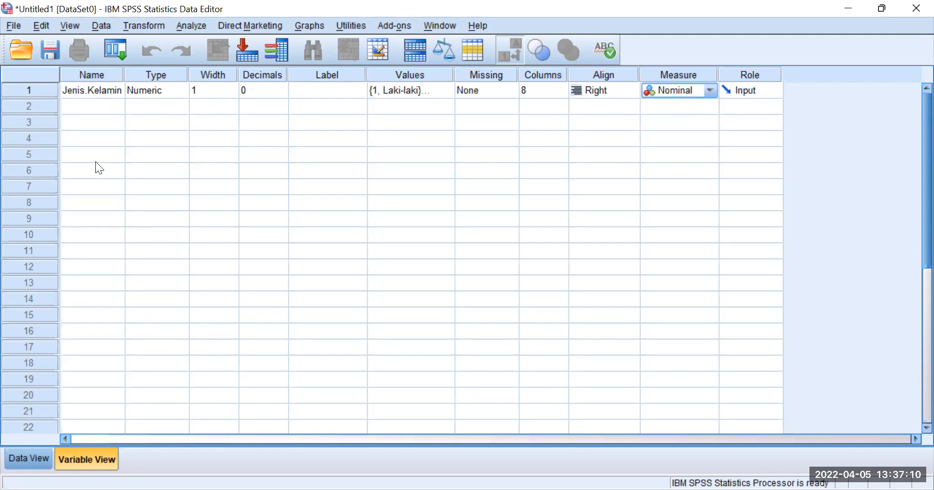
- Add a second variable named Usia in the row below Jenis.Kelamin
left_click(85, 106)
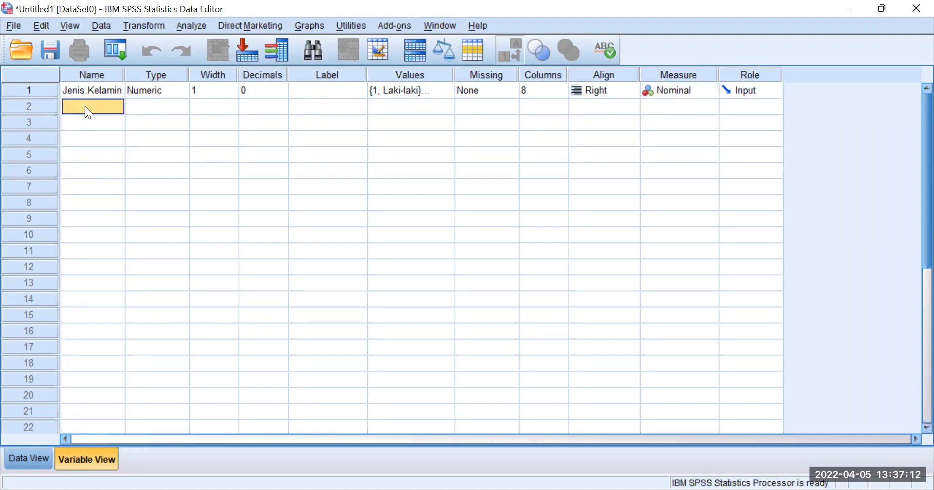
type("Usia")
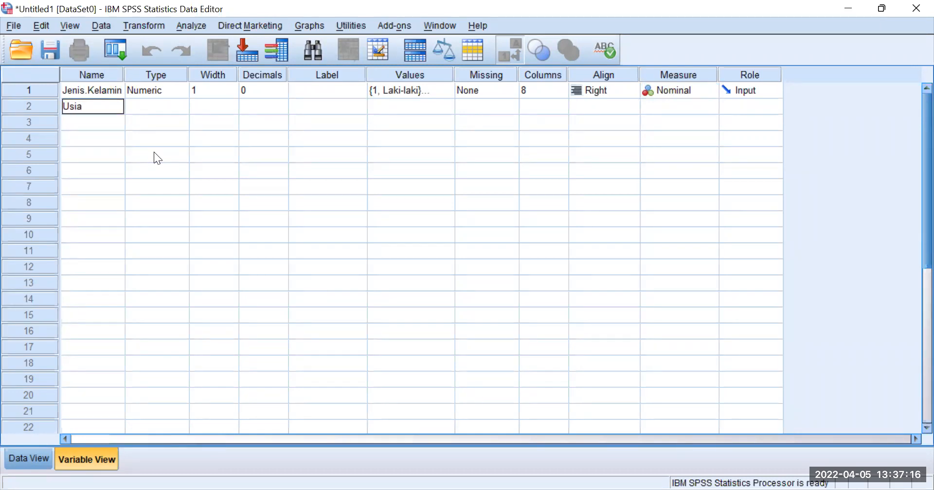
key("Return")
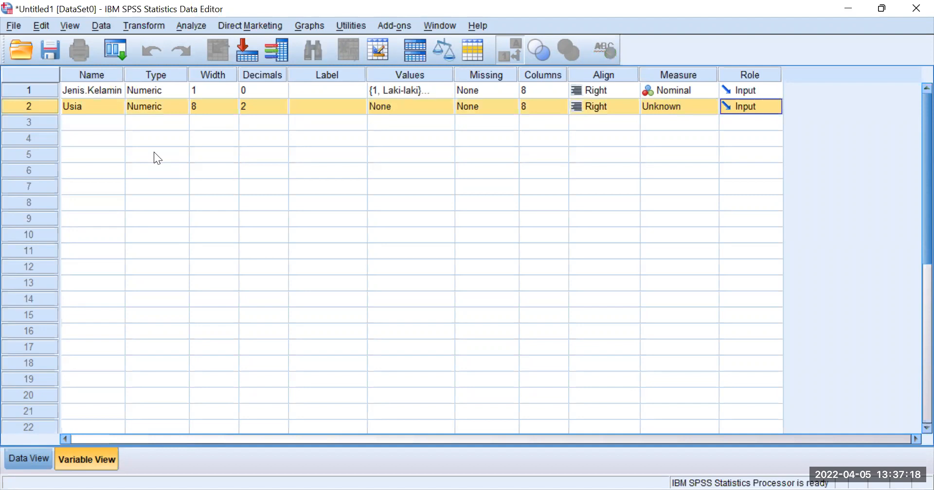
- Set the decimals of Usia to 0 and its width to 2
left_click(261, 106)
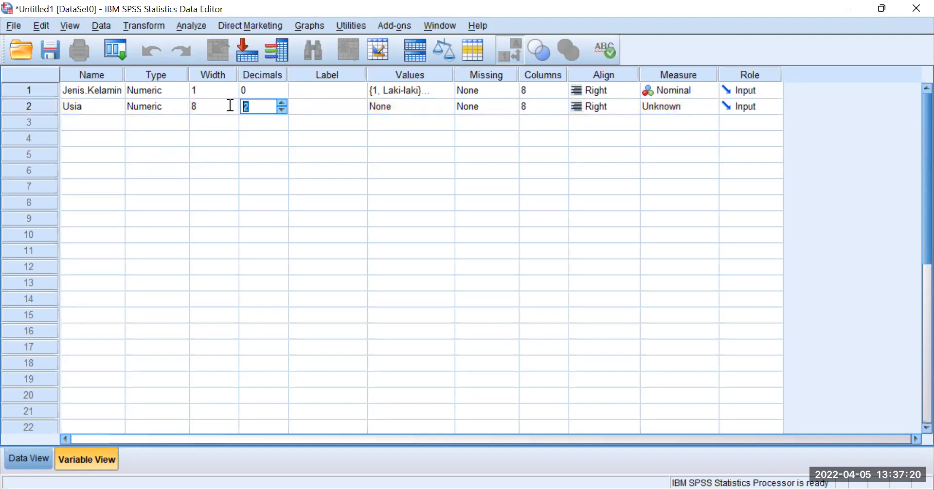
type("0")
key("Tab")
left_click(229, 105)
left_click(229, 105)
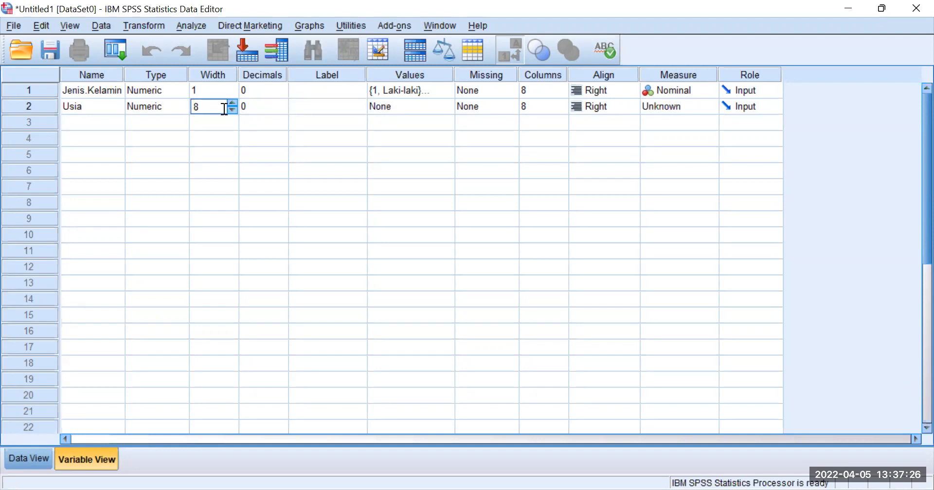
key("BackSpace")
type("2")
key("Tab")
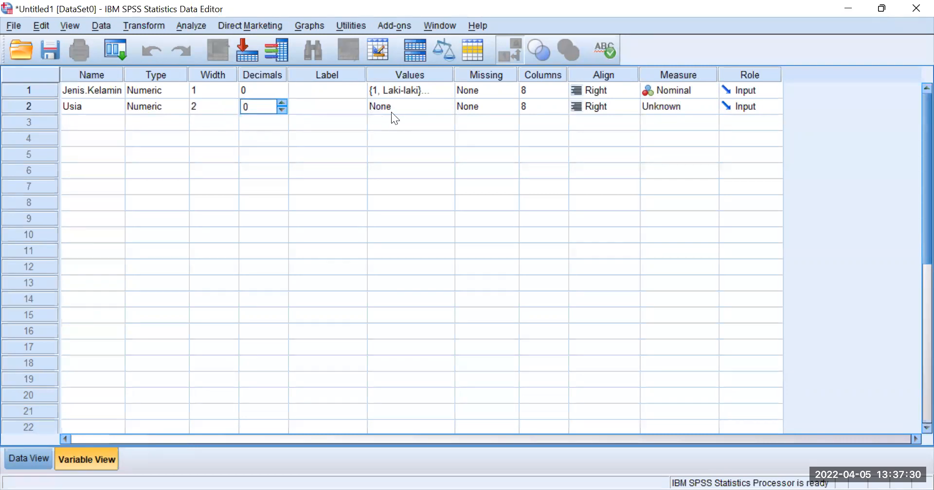
- Open the value labels of Usia and close them without adding any label
left_click(424, 107)
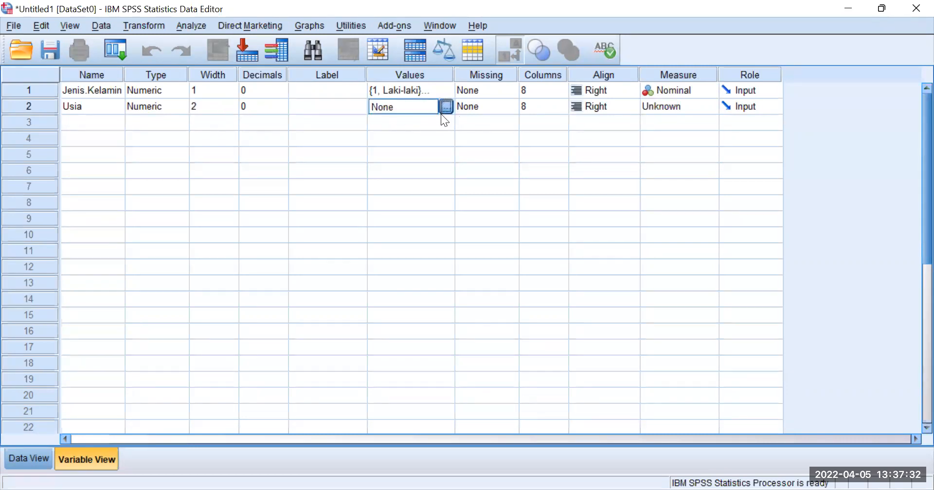
left_click(442, 112)
left_click(624, 147)
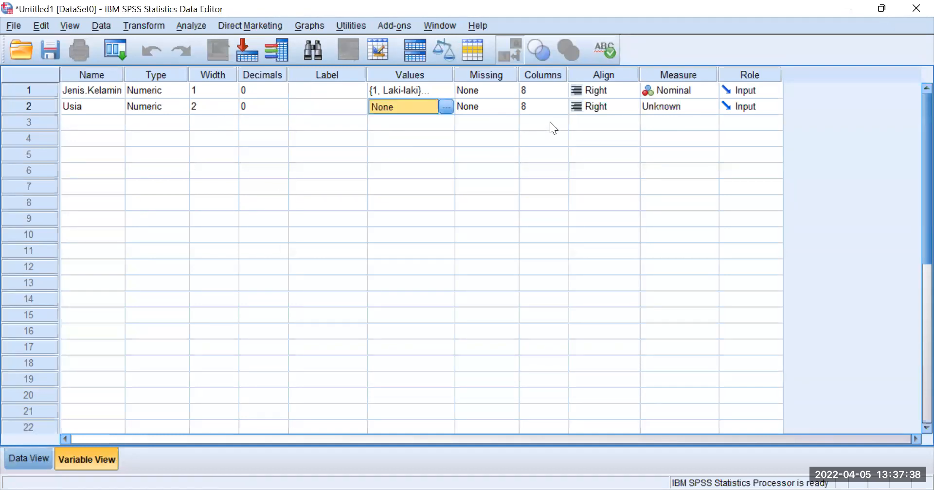
- Set the measurement level of Usia to Scale
left_click(708, 105)
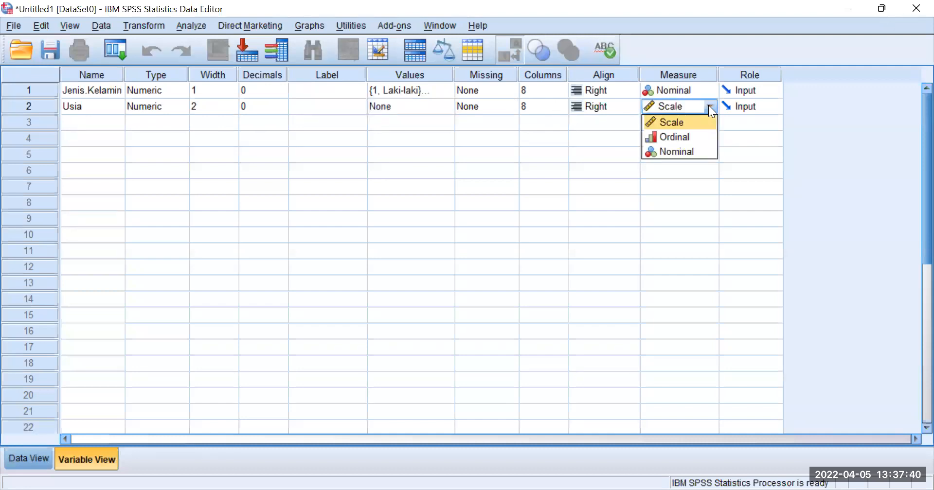
left_click(697, 121)
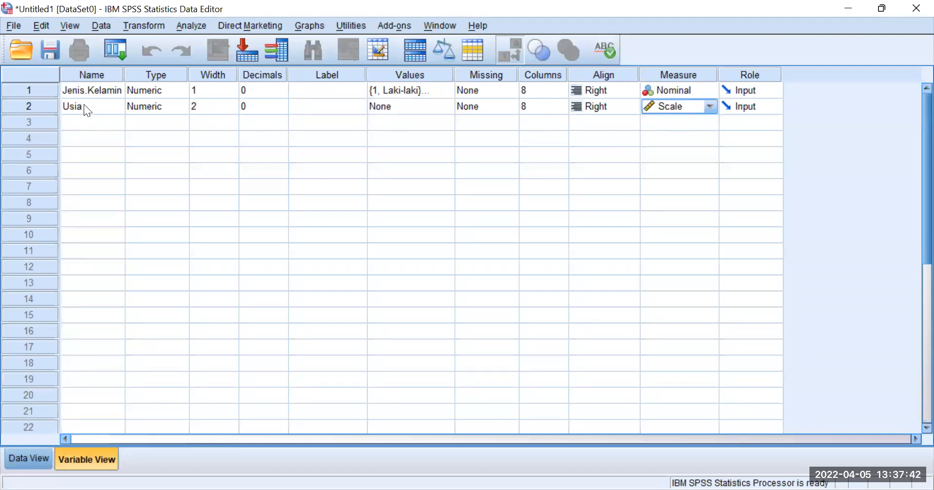
left_click(152, 104)
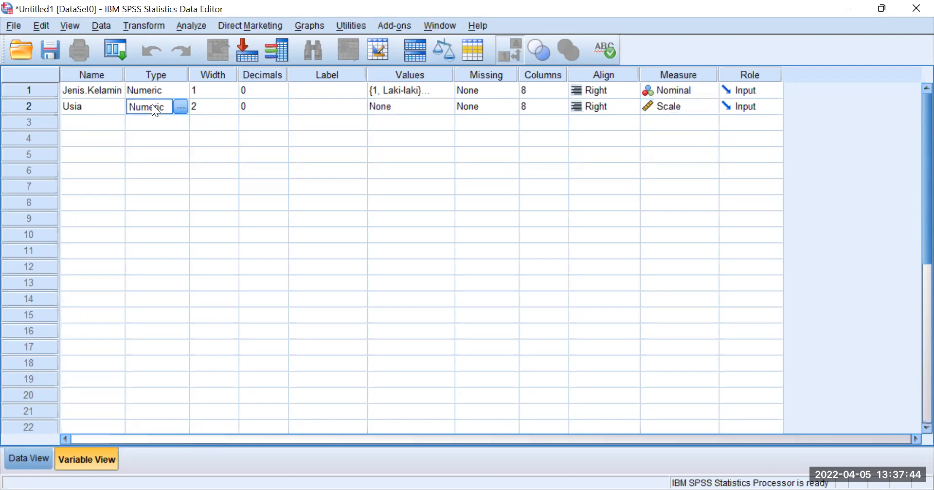
left_click(79, 109)
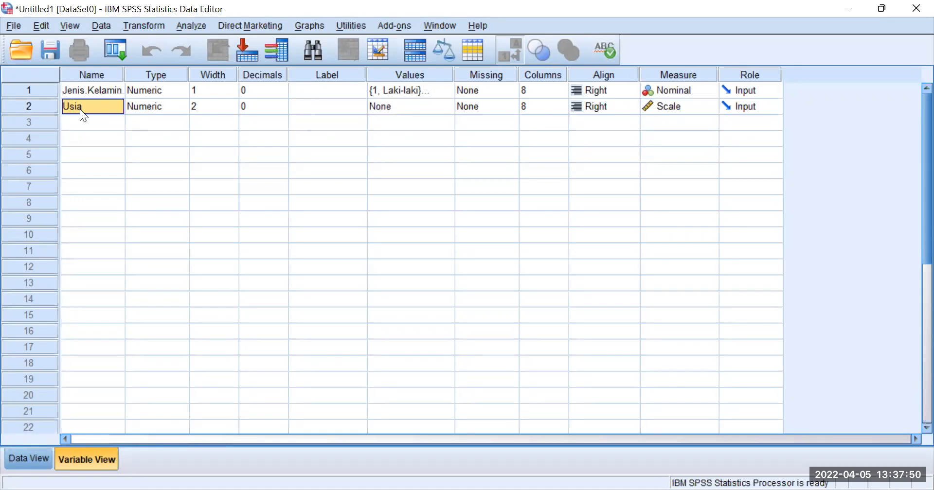
left_click(670, 110)
left_click(669, 110)
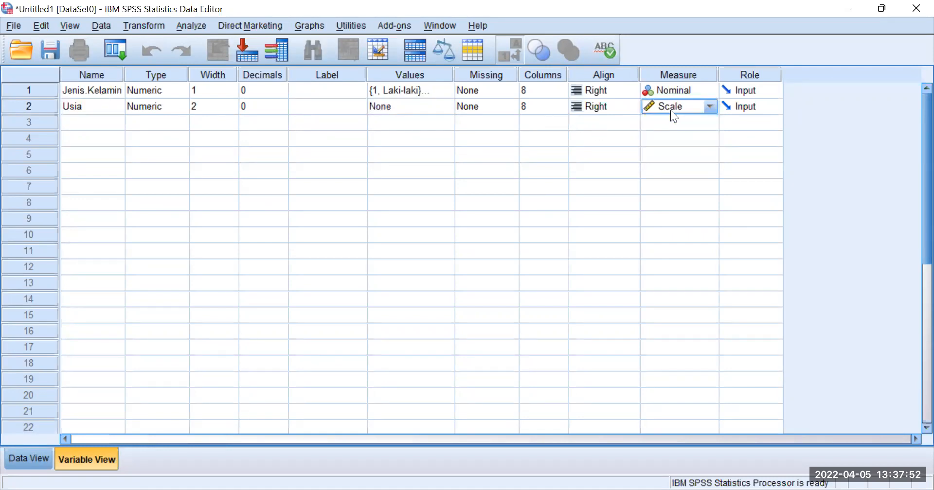
- Try to name the third variable "Asam Urat" with a space between the words
left_click(82, 124)
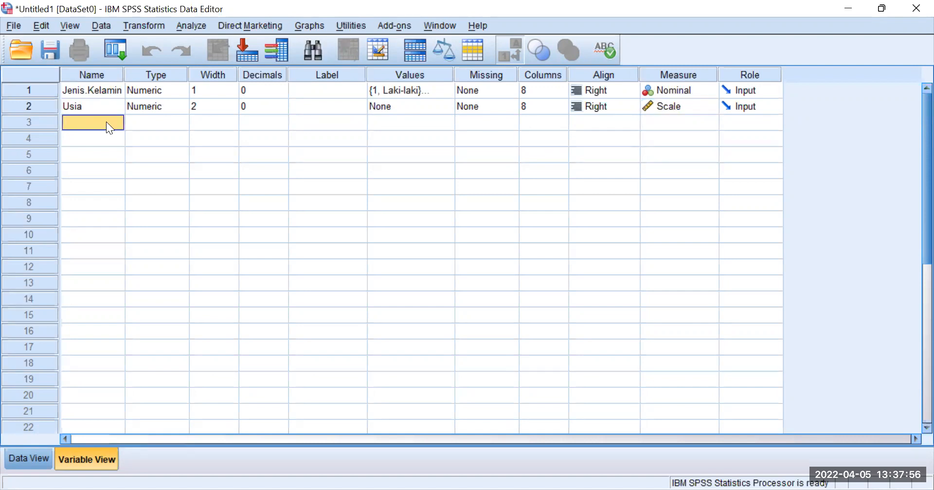
type("Asam")
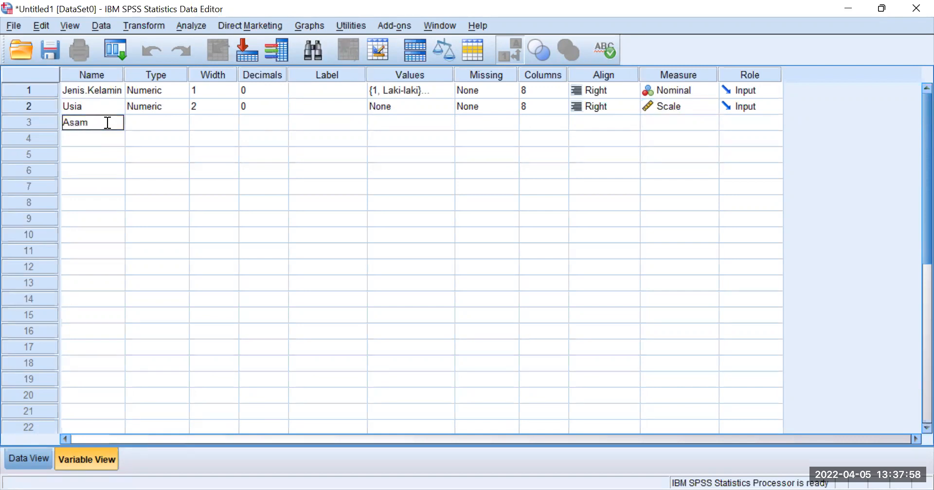
type(" Urat")
key("Return")
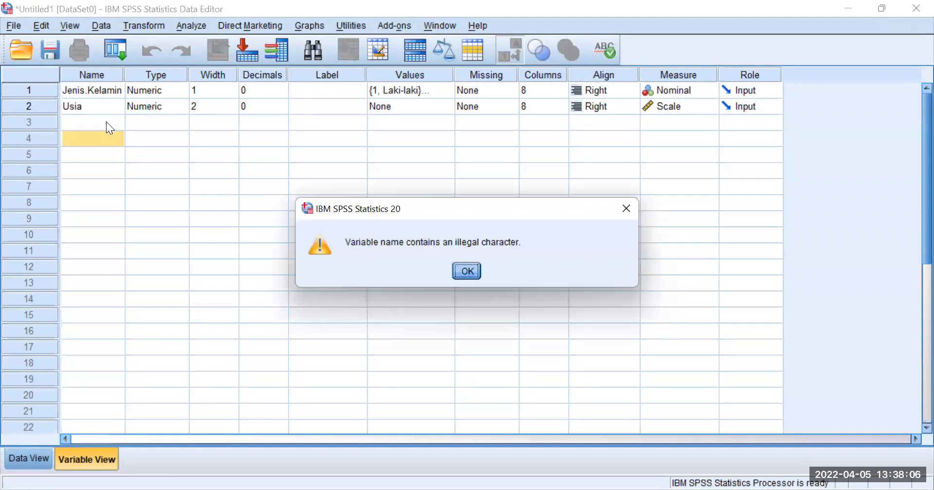
key("Return")
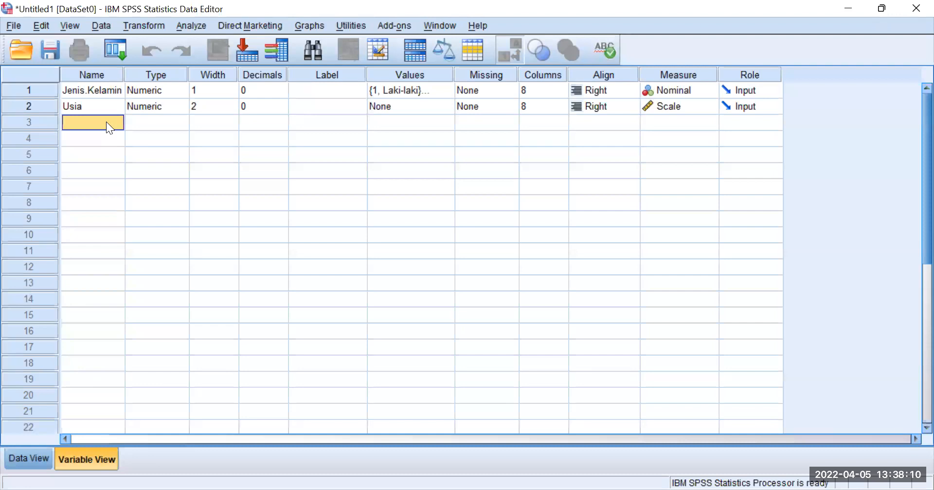
- Try to name the third variable "#Asam.urat" with a leading hash sign
type("#")
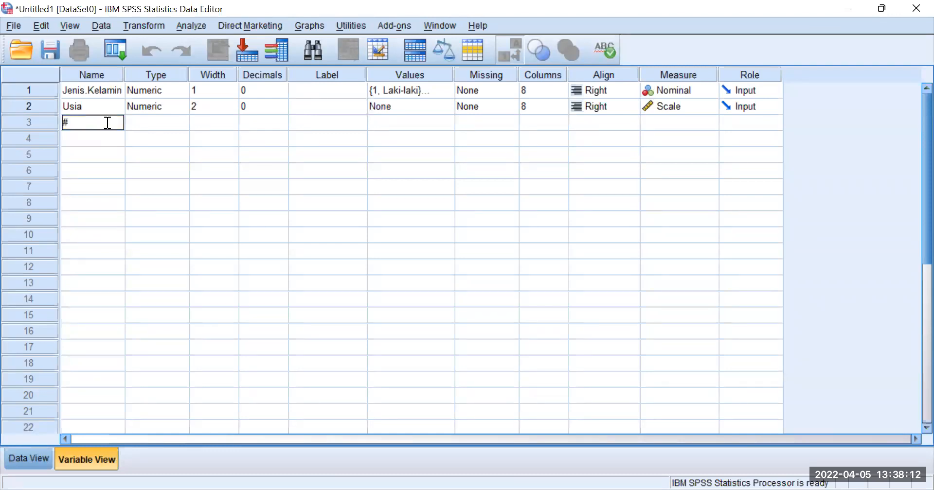
type("Asam.urat")
key("Return")
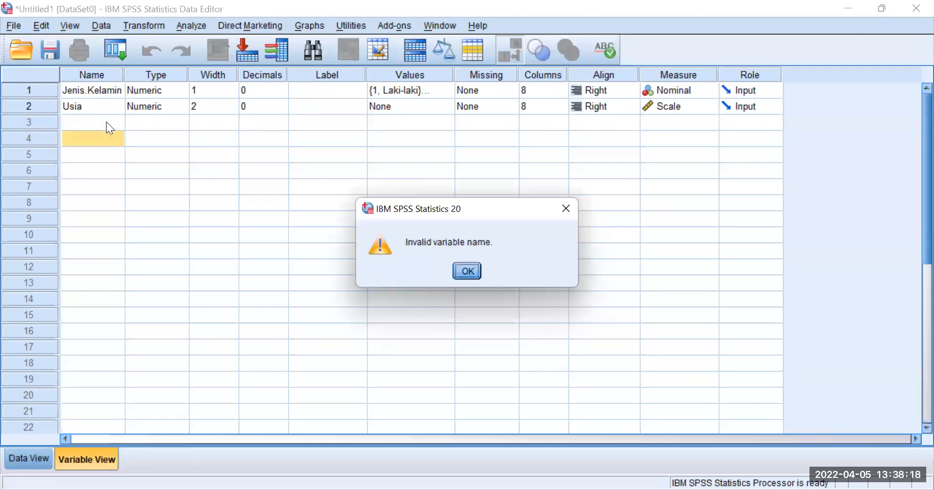
key("Return")
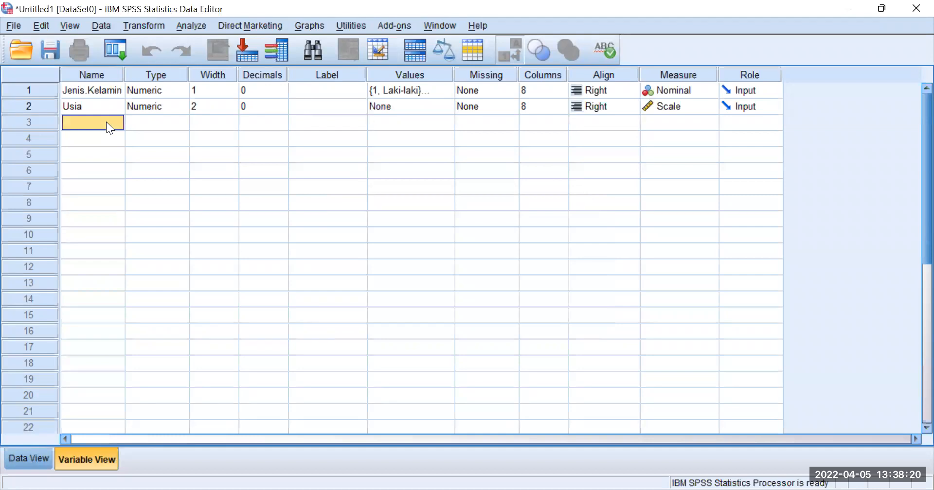
- Try to name the third variable "!Asam.urat" with a leading exclamation mark
double_click(106, 121)
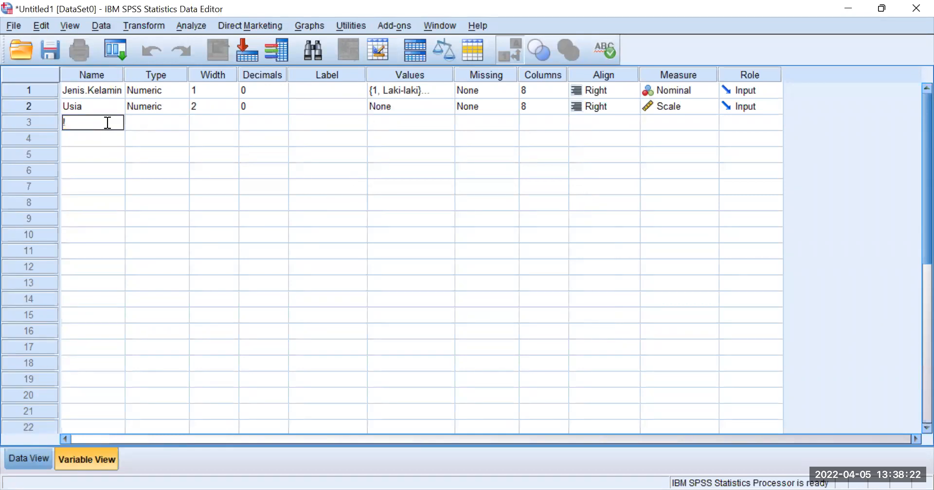
type("Asam.urat")
key("Return")
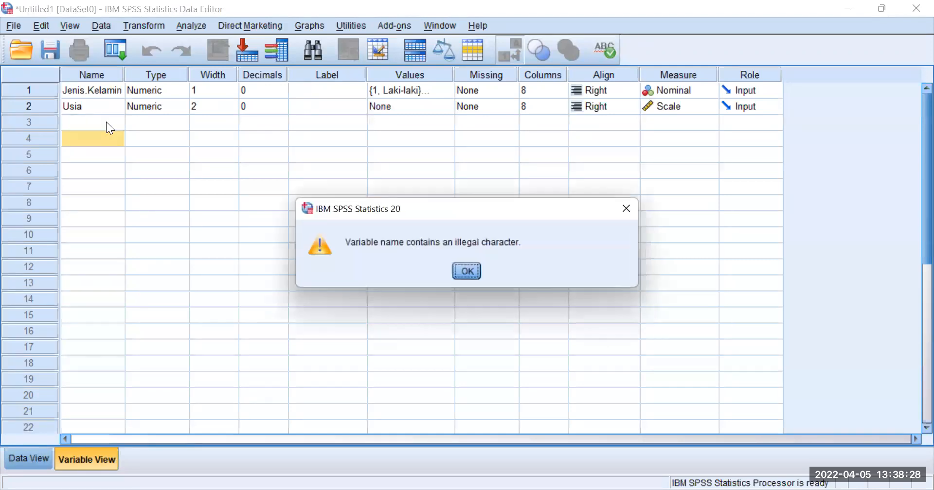
key("Return")
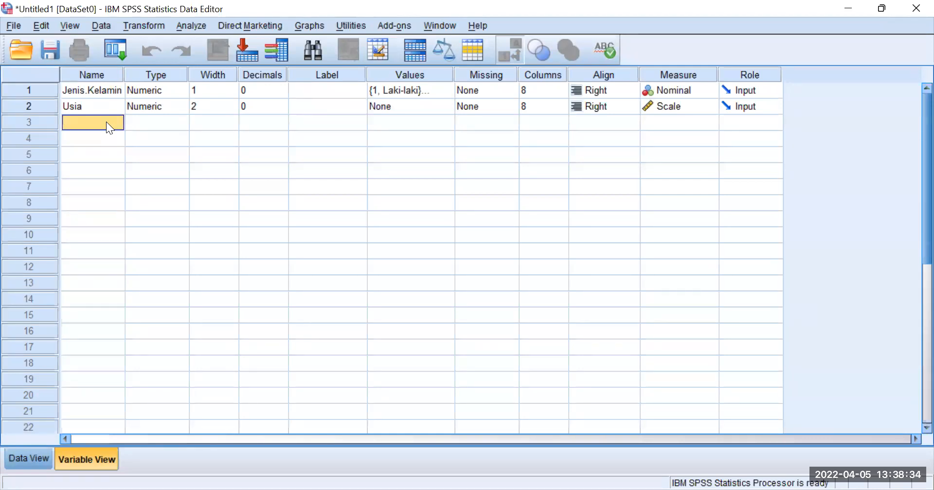
type("NOT")
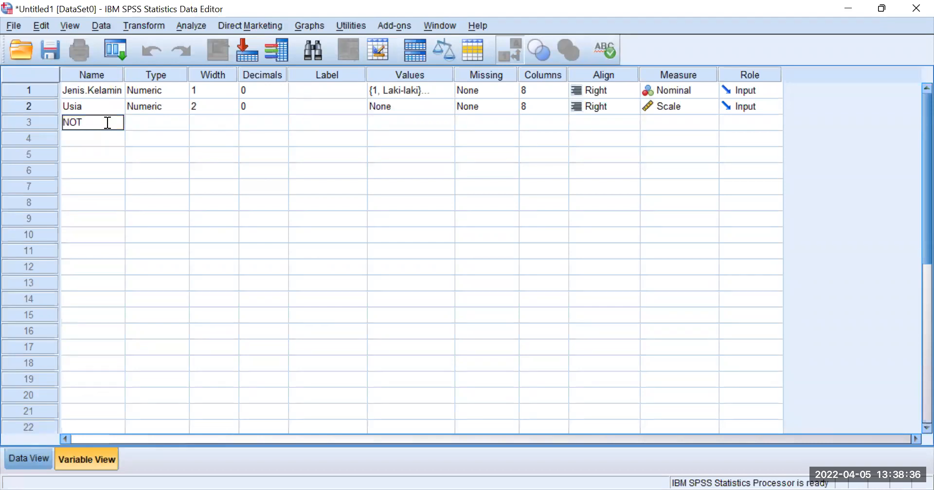
key("BackSpace")
type("R")
key("BackSpace")
key("BackSpace")
key("BackSpace")
- Add a third variable named ORusia in the row below Usia
type("OR")
type("usia")
key("Return")
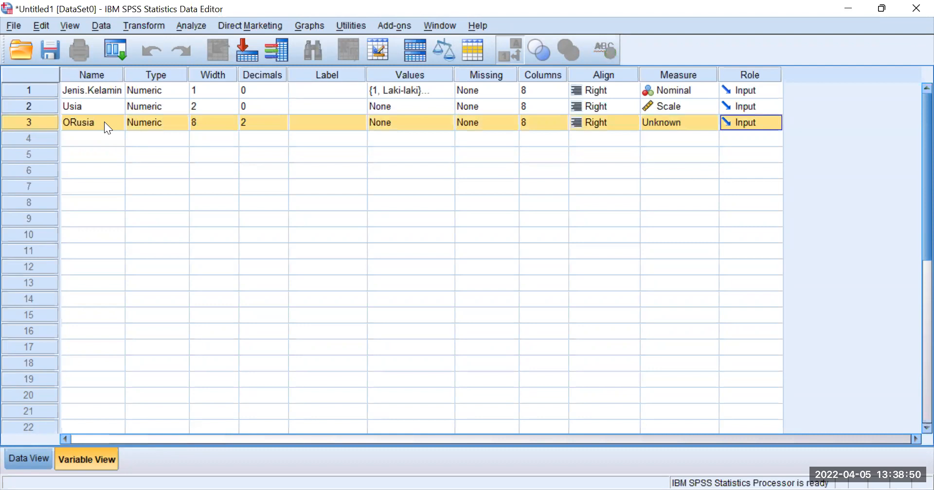
- Try to shorten the third variable's name to the reserved word OR
double_click(105, 122)
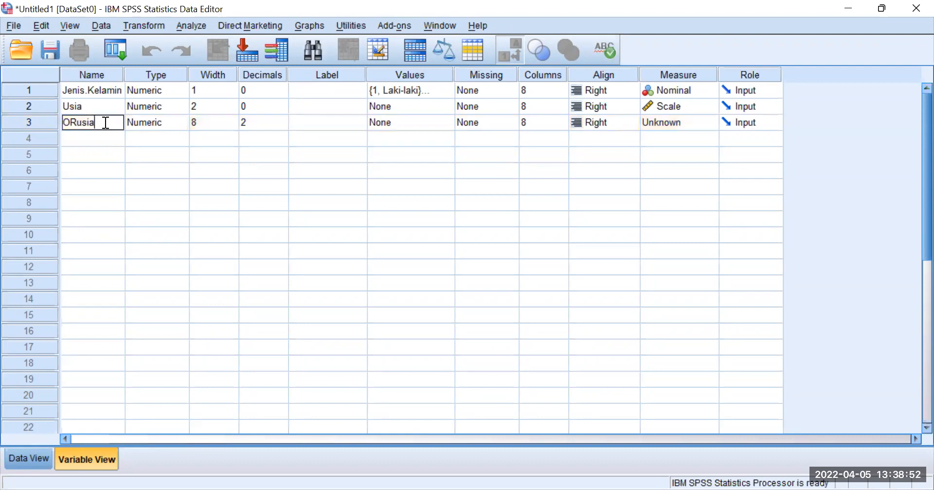
key("BackSpace")
key("BackSpace")
key("BackSpace")
key("BackSpace")
key("Return")
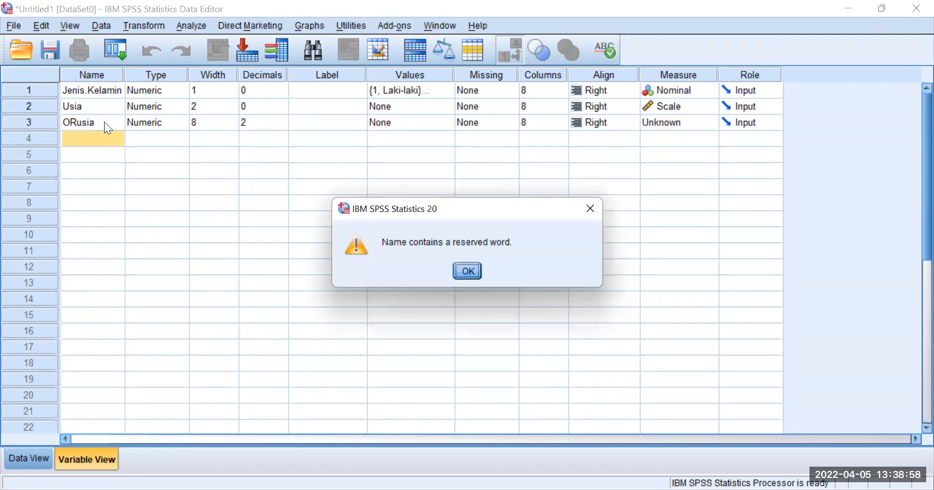
key("Return")
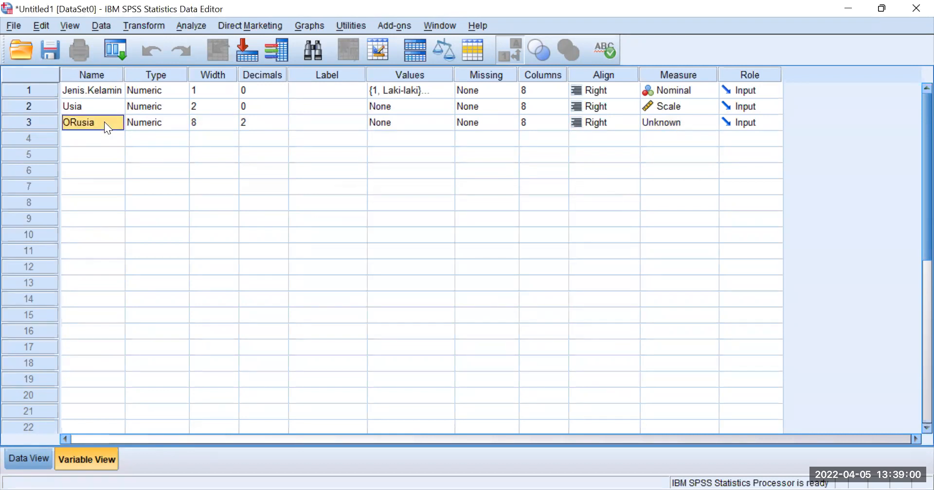
- Try to add a fourth variable named with the reserved word AND
key("Down")
type("AND")
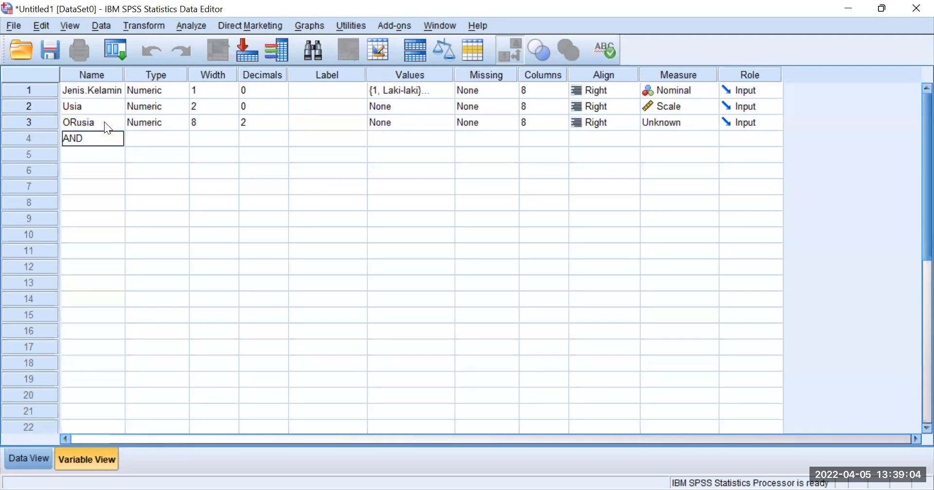
key("Return")
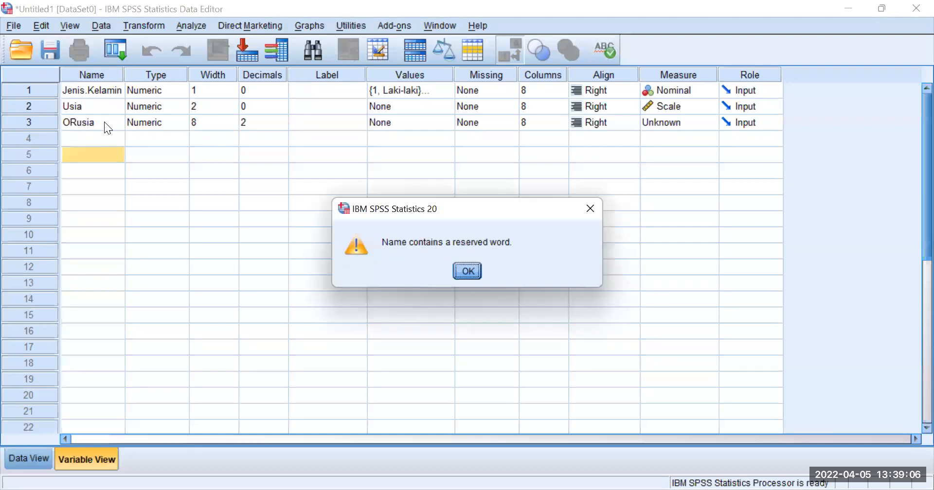
key("Return")
left_click(104, 121)
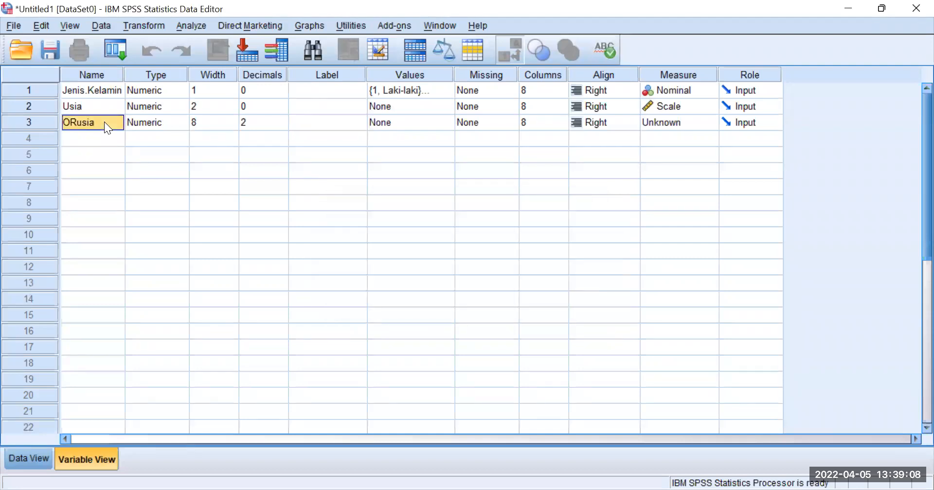
left_click(104, 122)
key("BackSpace")
key("BackSpace")
key("BackSpace")
key("BackSpace")
key("BackSpace")
key("BackSpace")
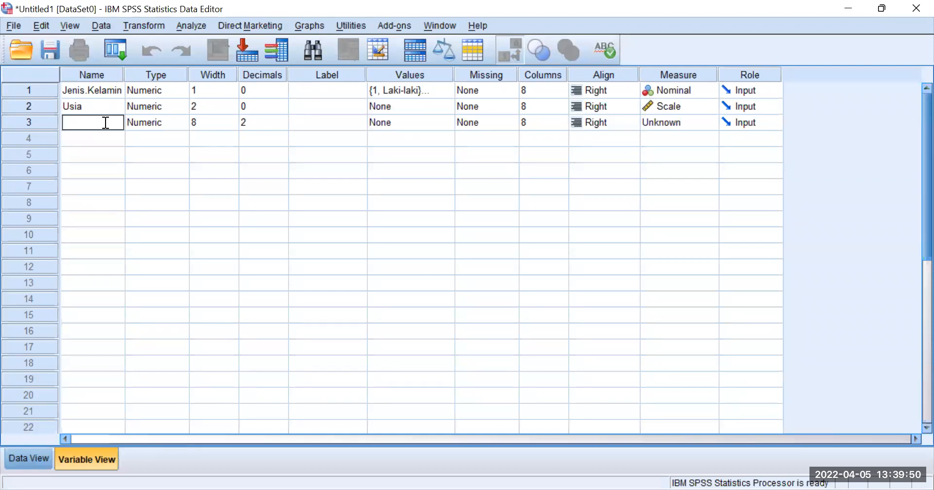
type("ORusia")
key("Return")
- Rename the third variable from ORusia to Asam.urat
left_click(104, 122)
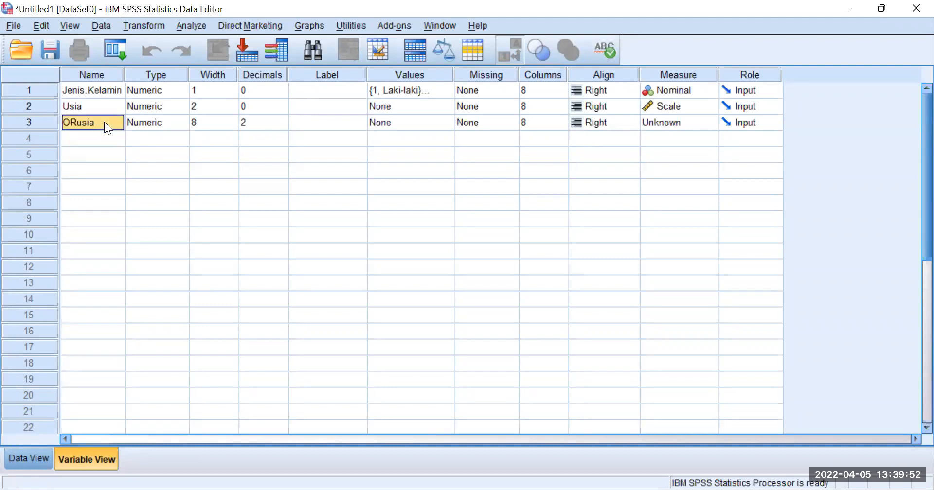
type("Asa")
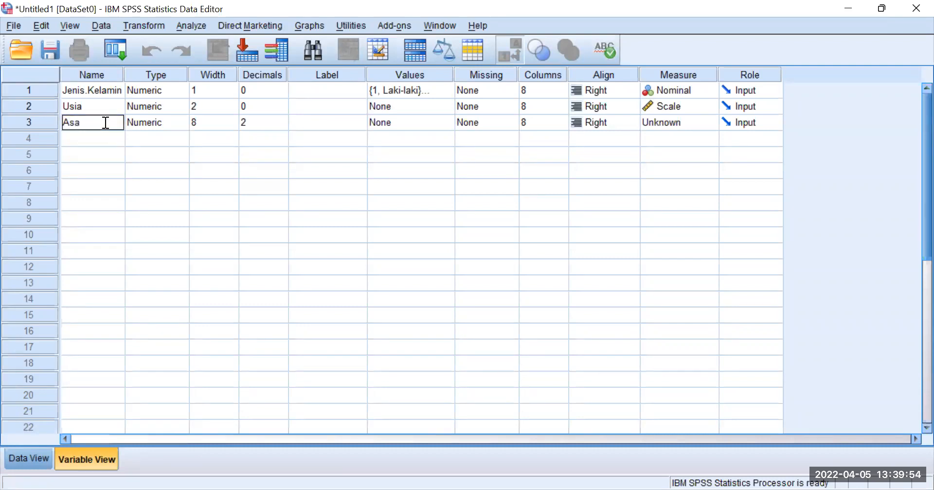
type("m.urat")
key("Return")
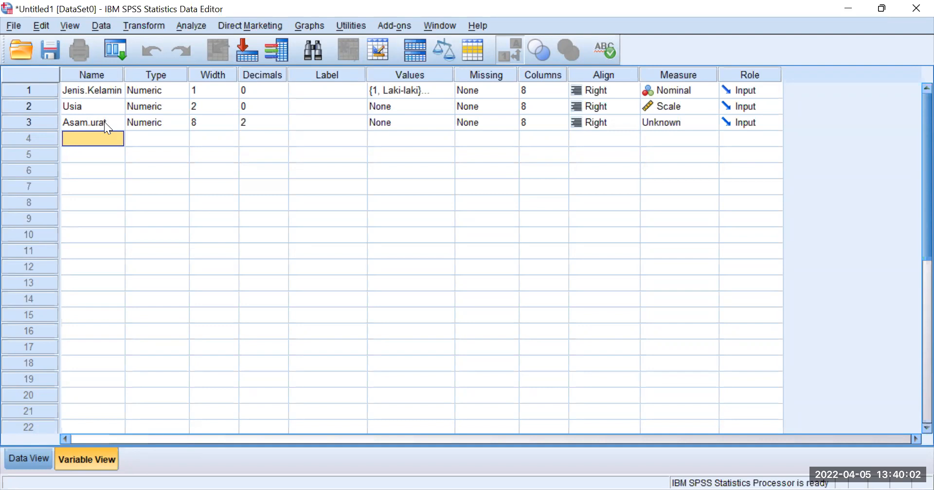
- Set the measurement level of Asam.urat to Scale
key("Right")
key("Right")
key("Right")
key("Right")
key("Right")
key("Right")
key("Right")
key("Right")
key("Right")
key("Up")
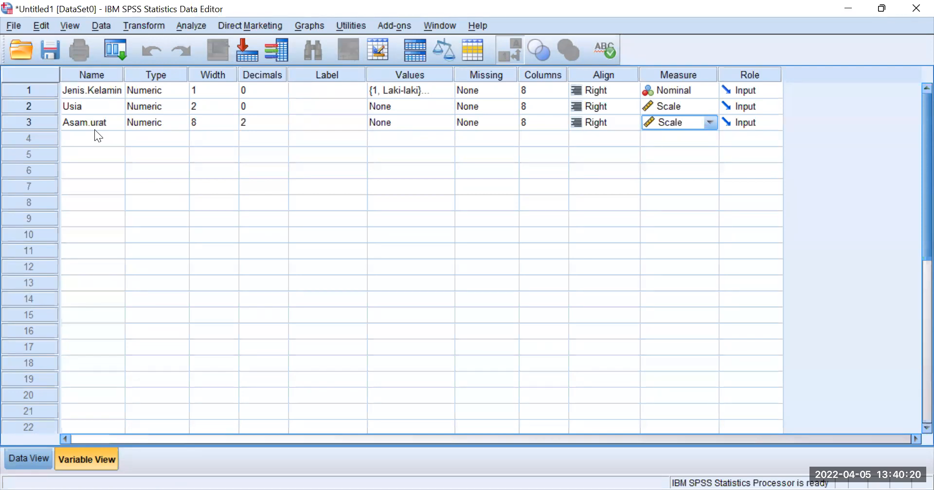
key("Return")
key("Left")
- Add a fourth variable named Kolesterol in the row below Asam.urat
left_click(94, 131)
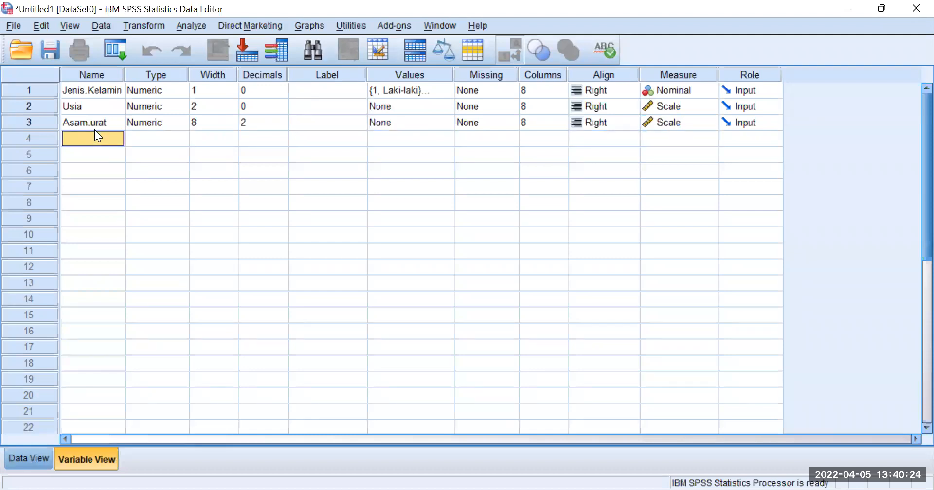
type("Koles")
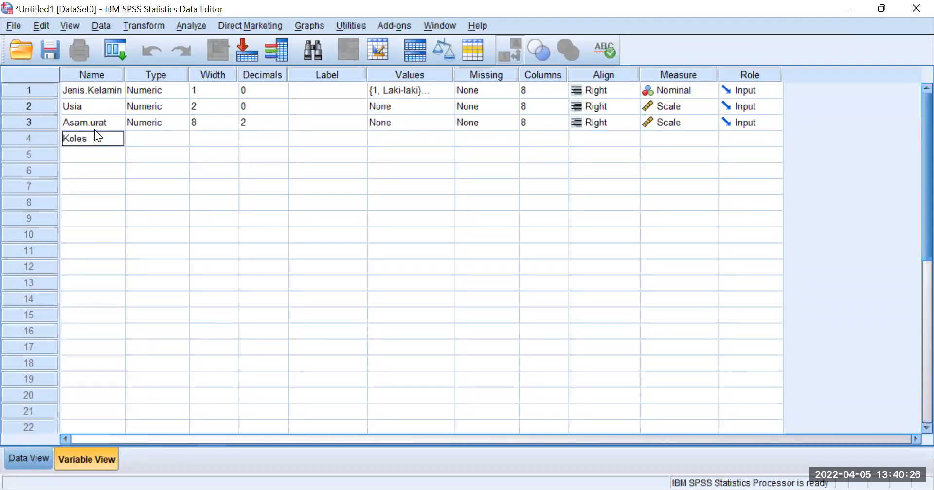
type("terol")
key("Return")
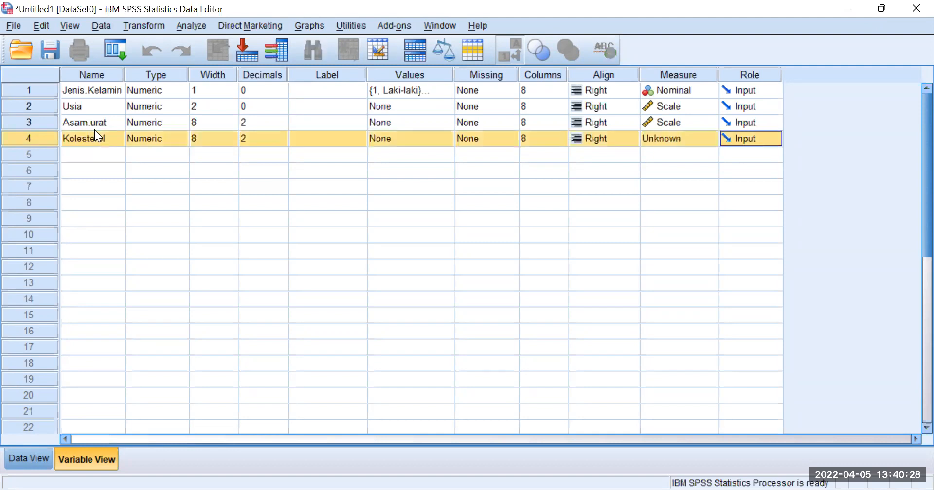
- Set the measurement level of Kolesterol to Scale
key("Left")
key("Left")
key("Left")
key("Left")
key("Left")
key("Left")
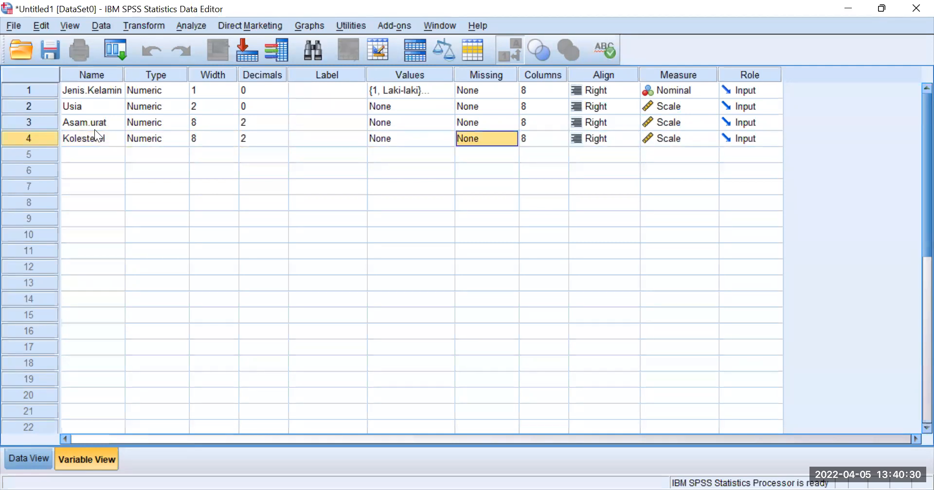
key("Right")
key("Right")
key("Right")
key("Right")
key("Right")
- Set the number of decimals for Kolesterol to 0
key("Left")
key("Left")
key("Left")
key("Left")
key("Left")
key("Left")
key("Left")
key("Right")
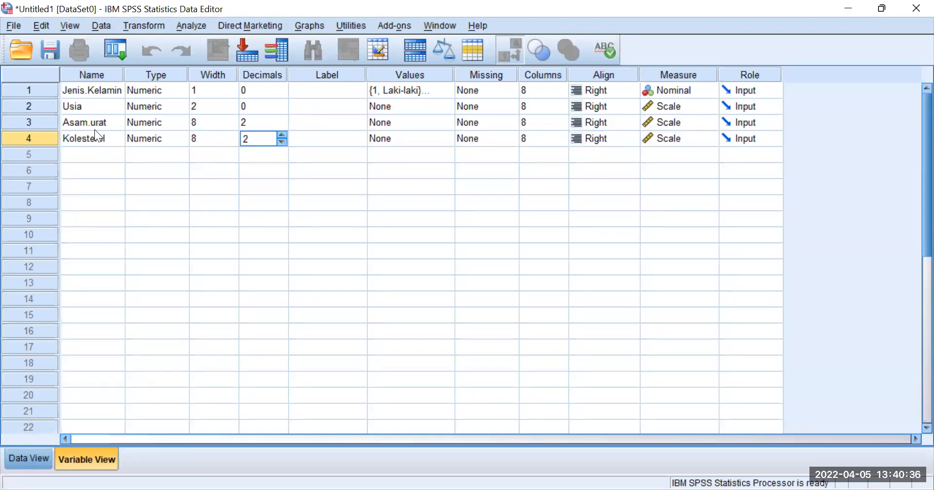
type("0")
key("Right")
- Set the width of Kolesterol to 3
key("Left")
key("Left")
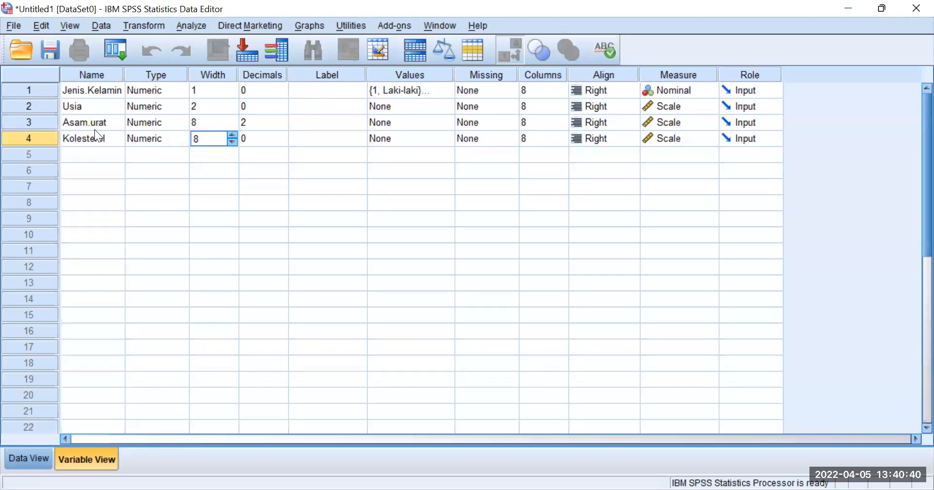
type("33")
key("Right")
key("Left")
key("BackSpace")
key("Right")
- Set the decimals of Asam.urat to 1 and its width to 2
key("Up")
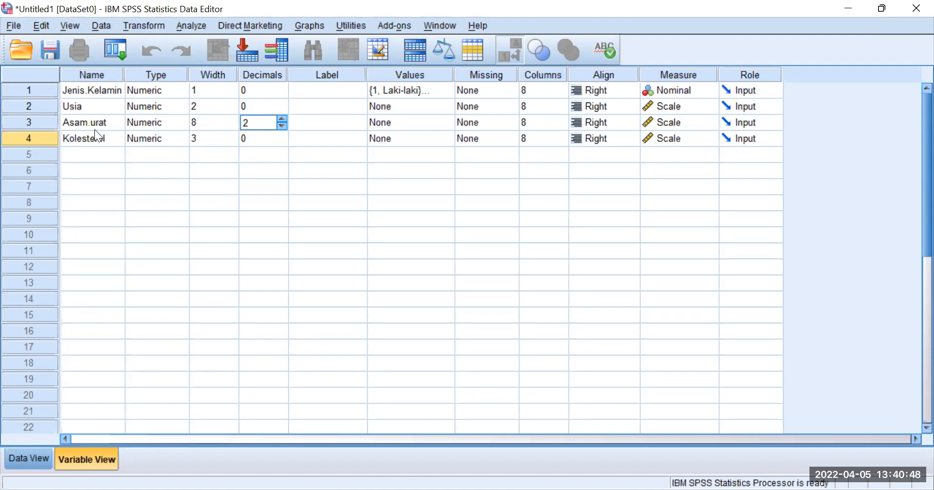
type("1")
key("Tab")
key("shift+Tab")
key("shift+Tab")
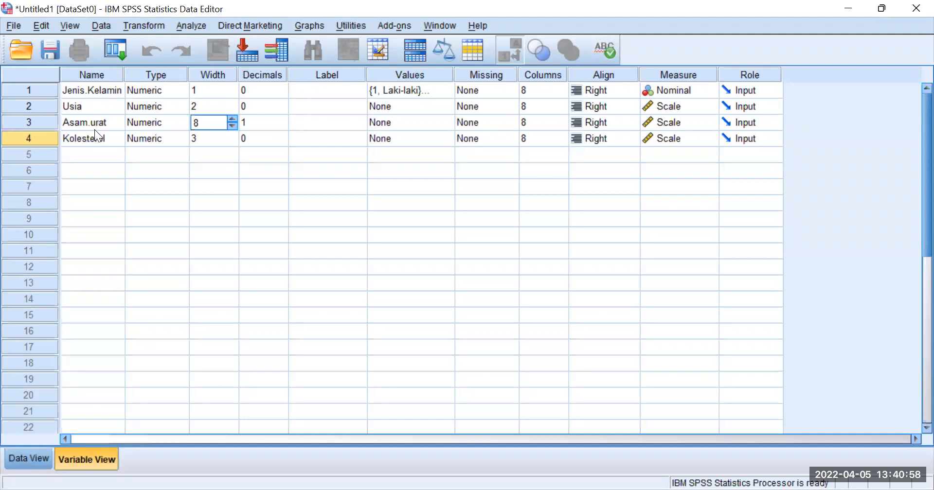
key("BackSpace")
type("2")
key("Tab")
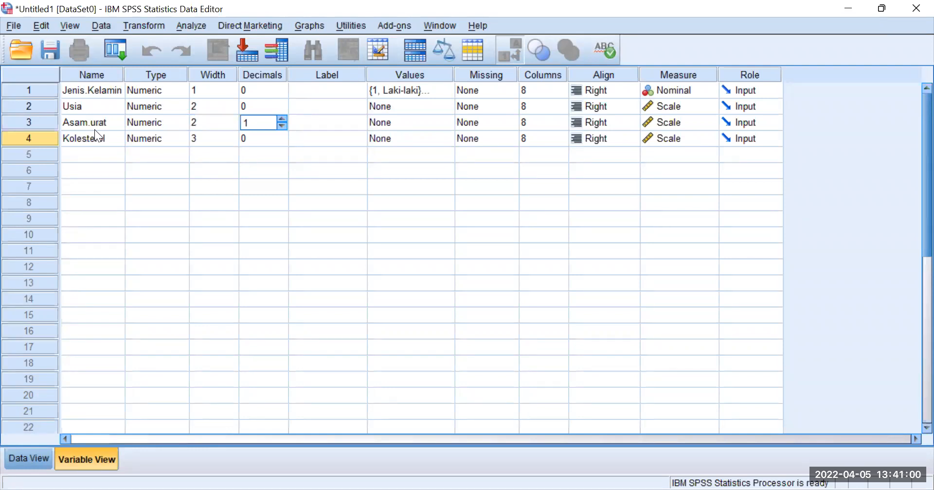
key("shift+Tab")
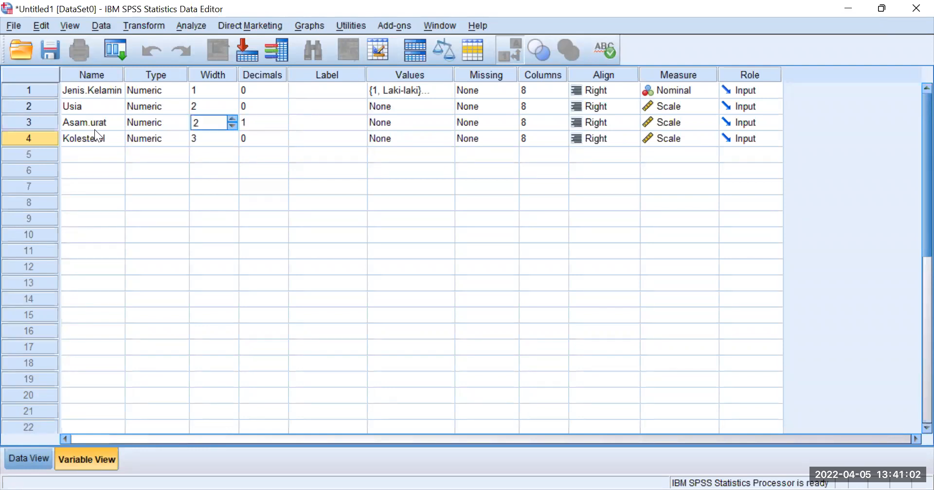
key("Tab")
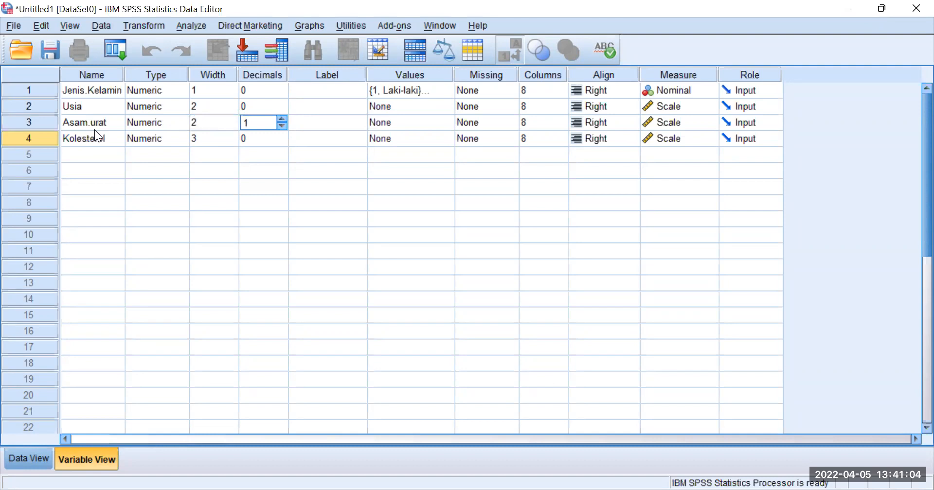
- Examine the value label settings of the four defined variables
key("Tab")
key("Tab")
key("Up")
key("Up")
key("Down")
key("Down")
key("Down")
key("Up")
key("Up")
key("Up")
key("Down")
key("Down")
key("Down")
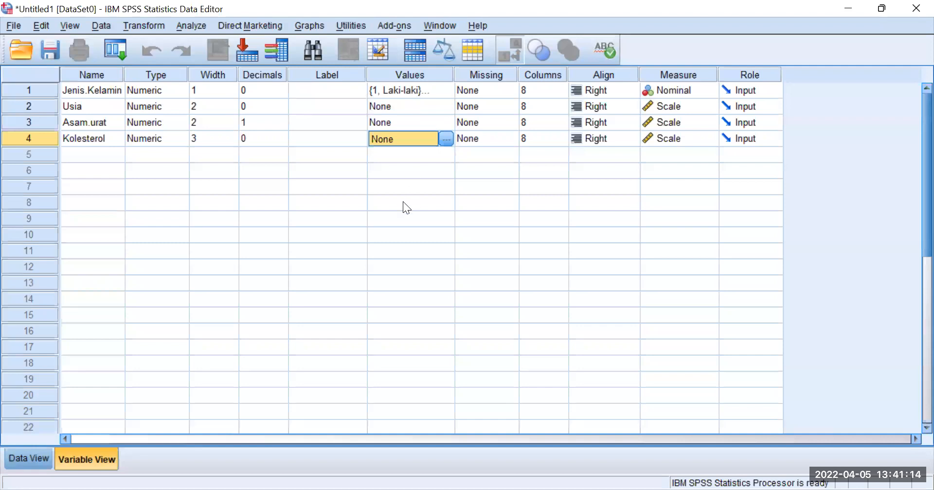
- Add a fifth variable named Protein.urin in the row below Kolesterol
key("Down")
key("Left")
key("Left")
key("Left")
key("Left")
key("Left")
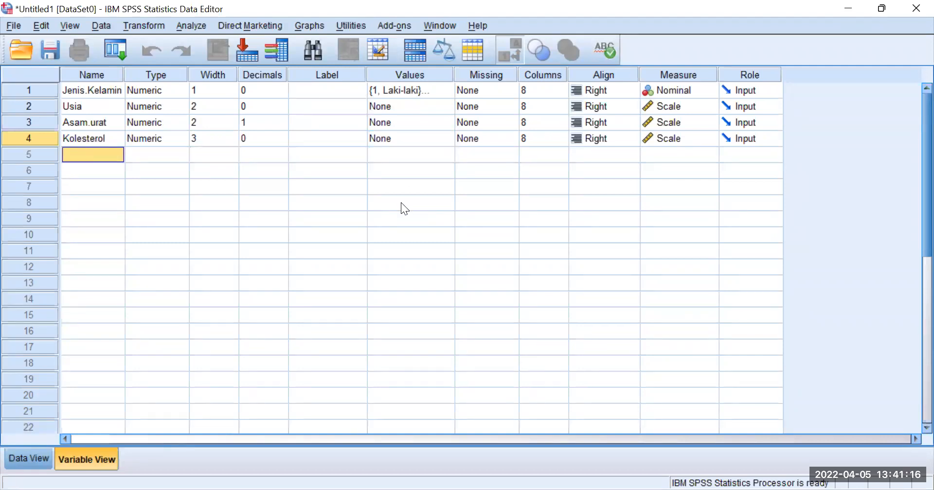
type("Prote")
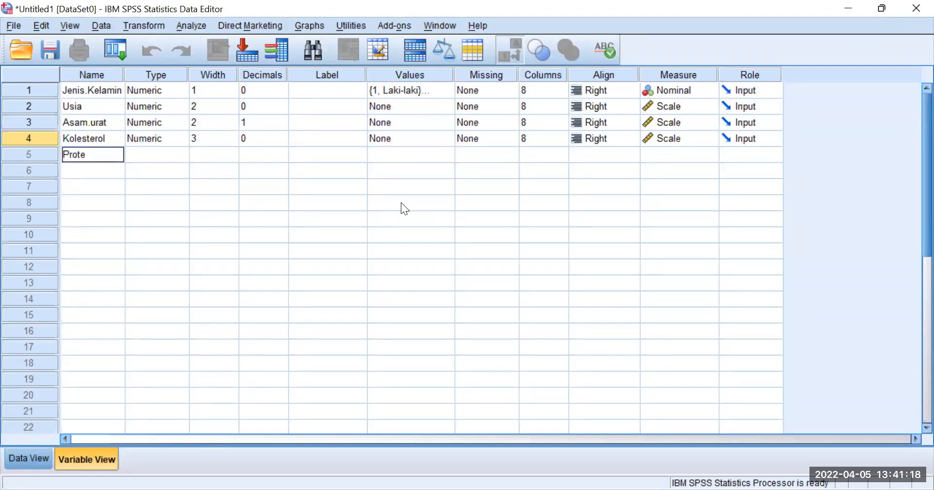
type("in.urin")
key("Return")
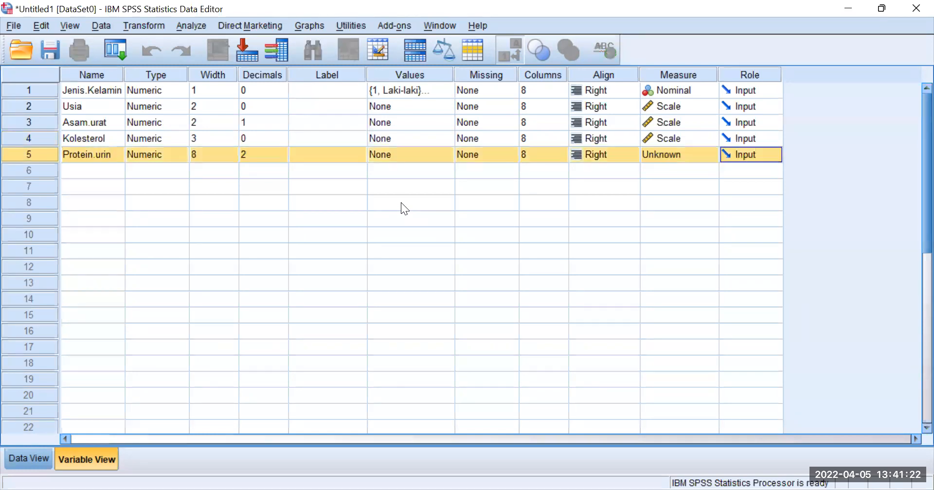
- Set the measurement level of Protein.urin to Scale and its decimals to 0
key("Left")
key("Left")
key("Left")
key("Left")
key("Left")
key("Left")
key("Left")
key("Left")
key("Right")
type("0")
key("Right")
- Set the width of Protein.urin to 1
key("Left")
key("Left")
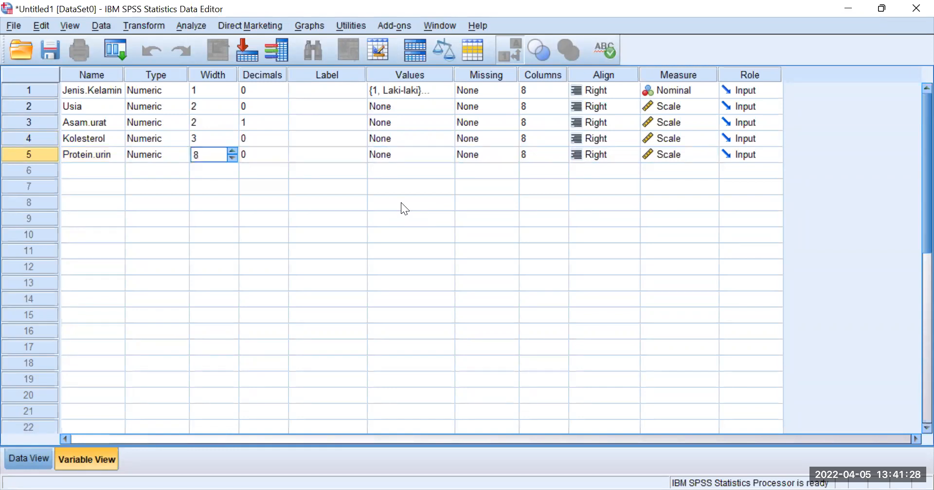
type("1")
key("Right")
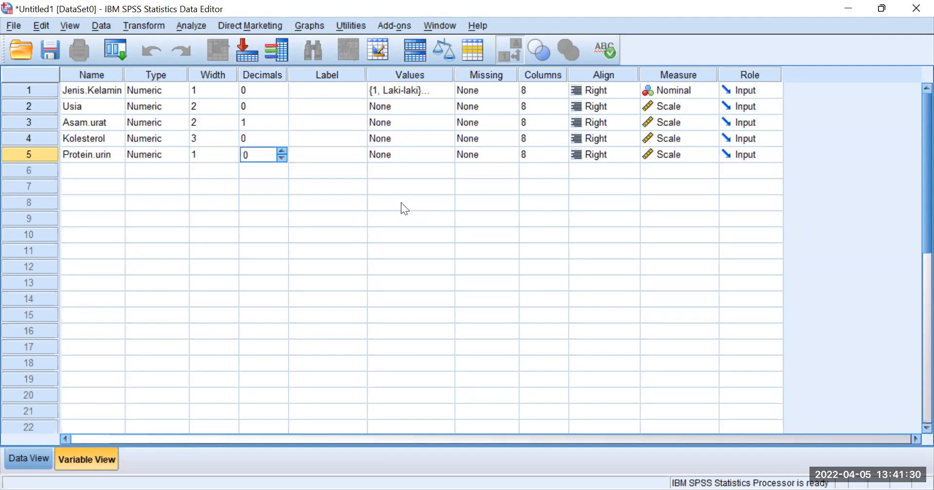
- Add a value label for Protein.urin that assigns "Positif 1" to the value 1
key("Right")
key("Right")
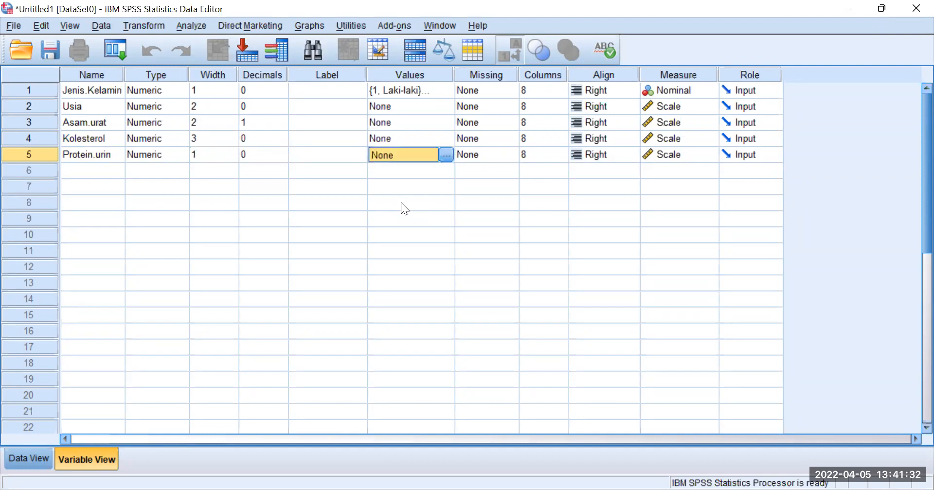
key("space")
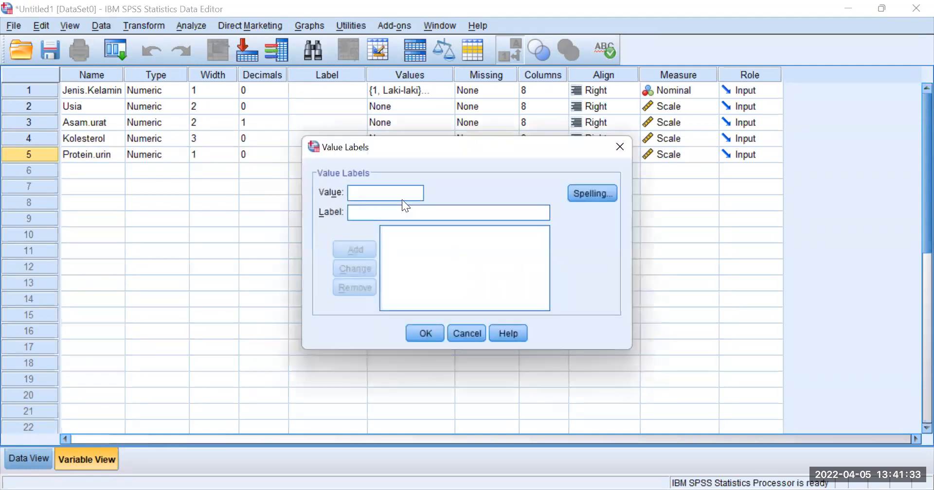
left_click(619, 148)
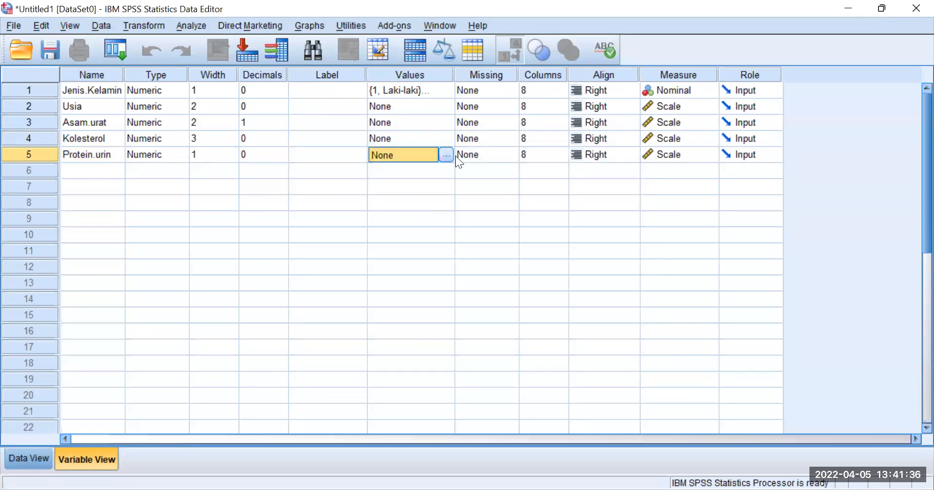
left_click(446, 154)
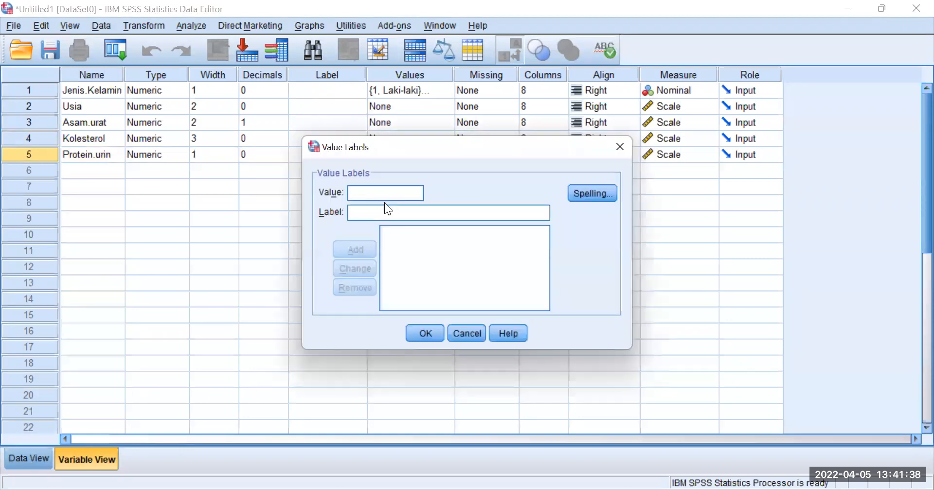
type("1")
key("Tab")
type("P")
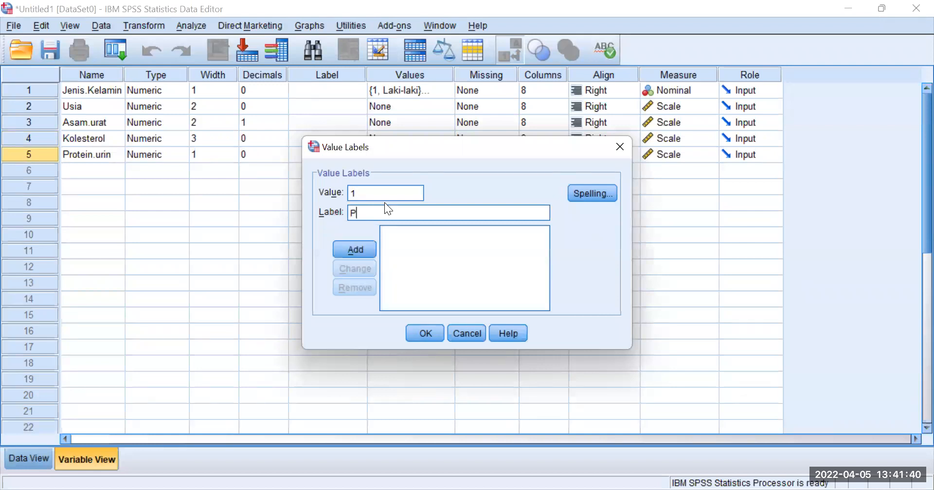
type("ositif 1")
key("Return")
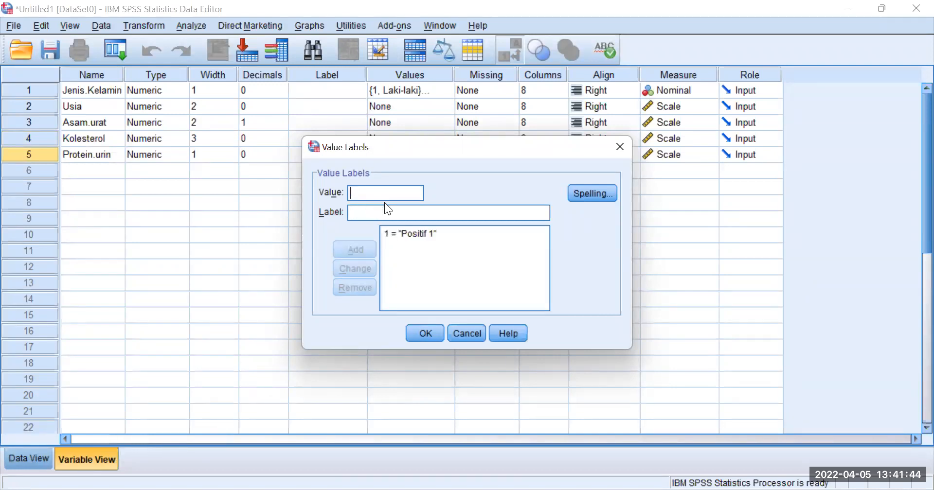
- Change the Protein.urin label for value 1 to "Positif /1+"
left_click(417, 232)
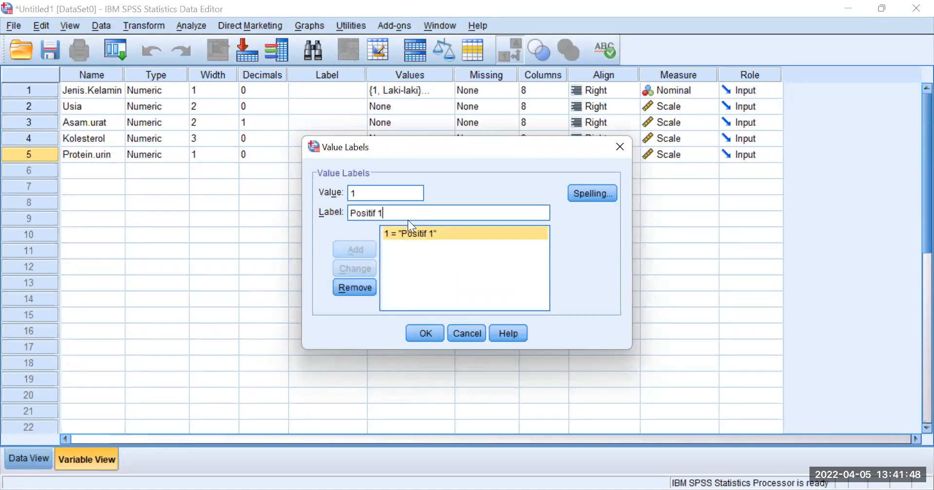
type("+")
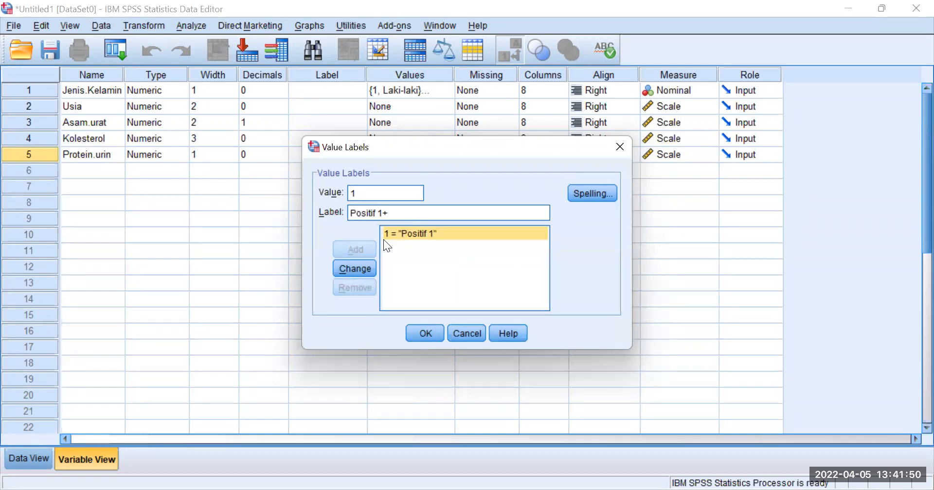
key("Left")
key("Left")
left_click(366, 269)
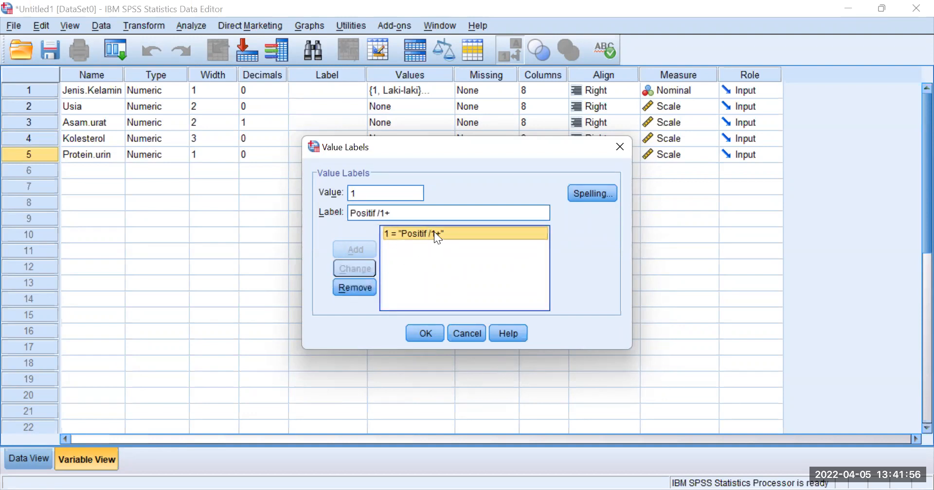
- Add a value label for Protein.urin that assigns "Positif /2+" to the value 2
left_click(374, 193)
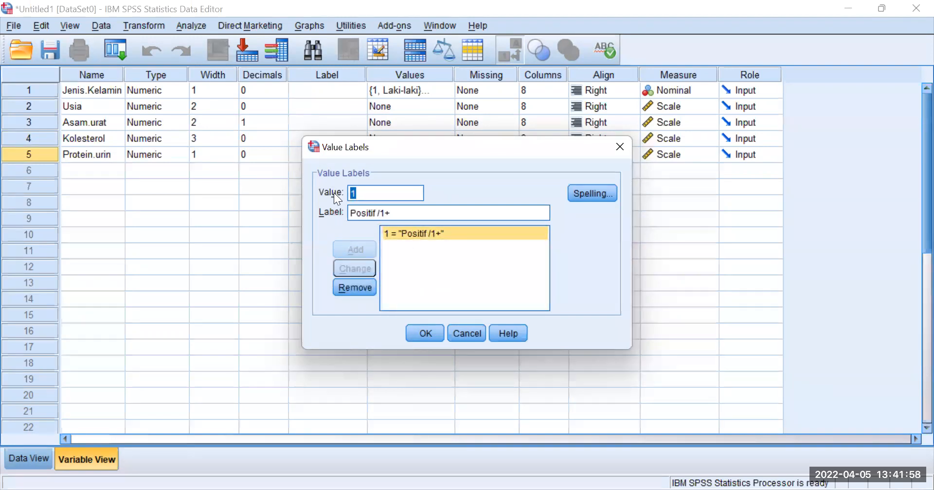
type("2")
double_click(384, 212)
type("2")
left_click(367, 248)
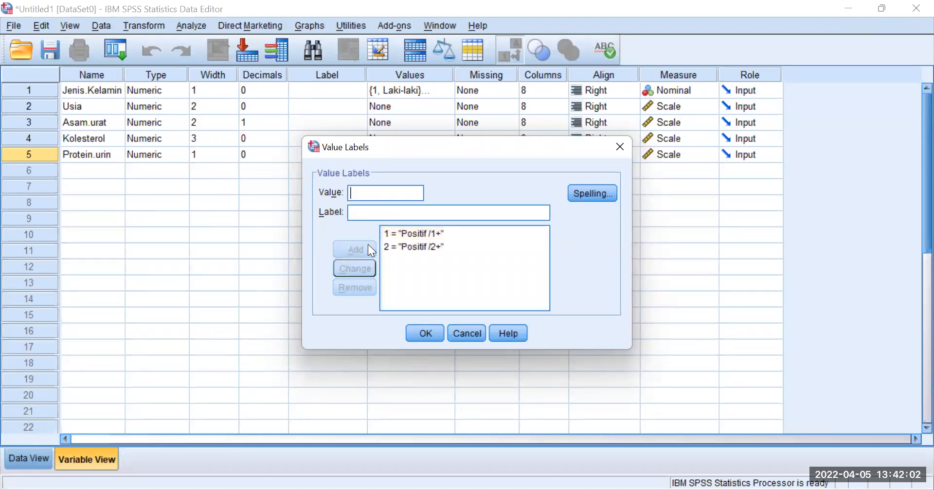
- Add a value label for Protein.urin that assigns "Positif /3+" to the value 3
left_click(402, 247)
left_click(349, 195)
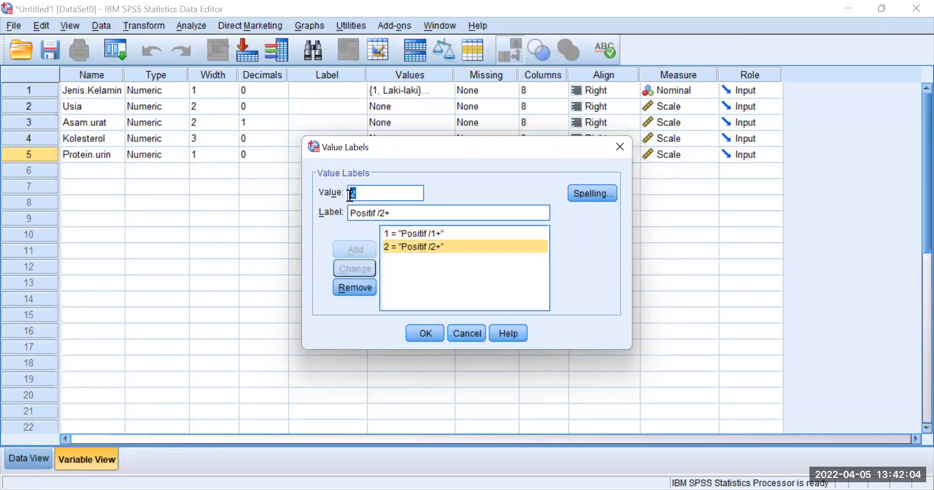
type("3")
left_click(379, 214)
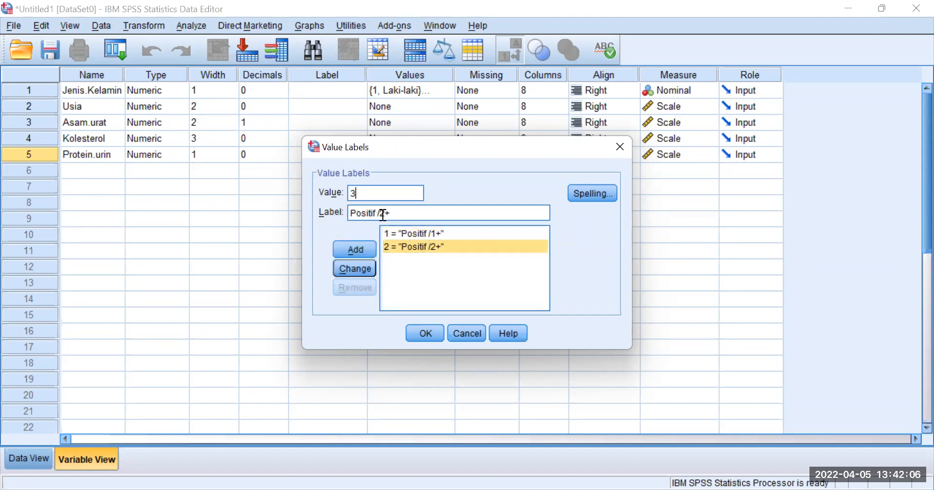
key("Delete")
type("3")
left_click(359, 252)
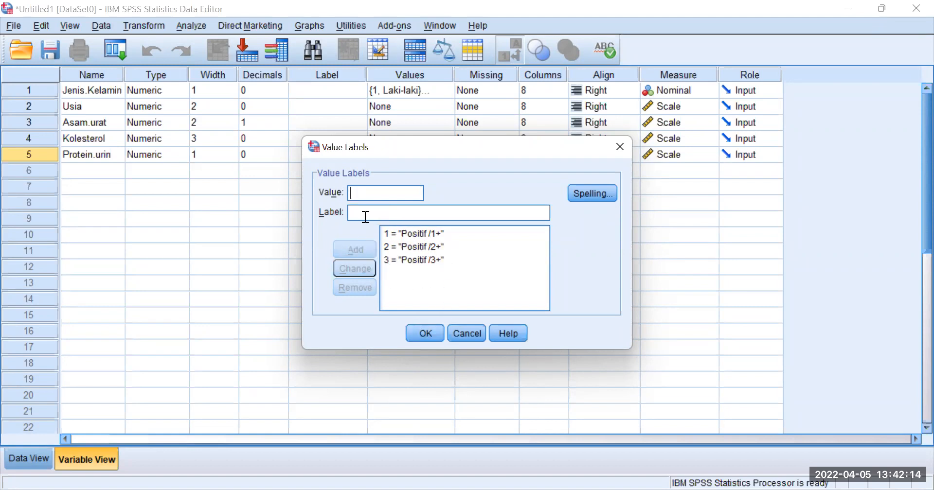
- Assign the label "Negatif / -" to value 0 of Protein.urin, accept the labels, and set the variable's measurement level to Ordinal
type("0")
key("Tab")
type("Negatif/")
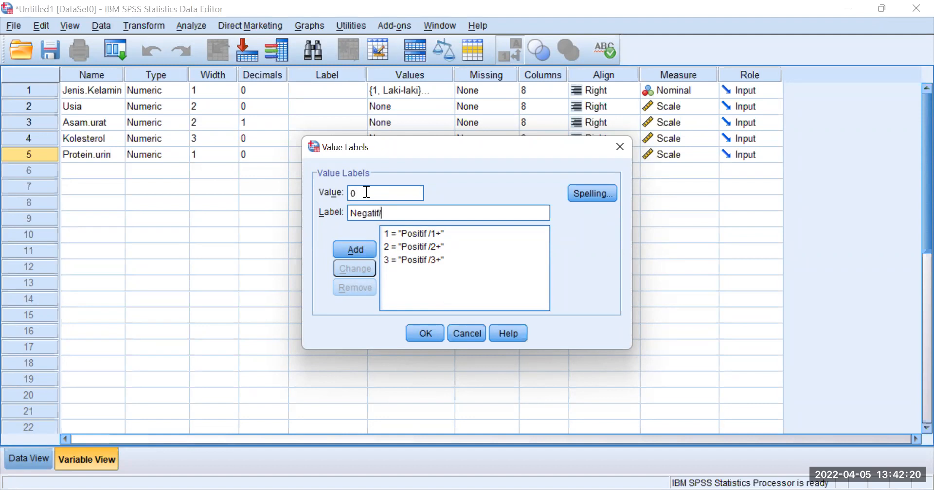
type("-")
left_click(356, 248)
left_click(434, 337)
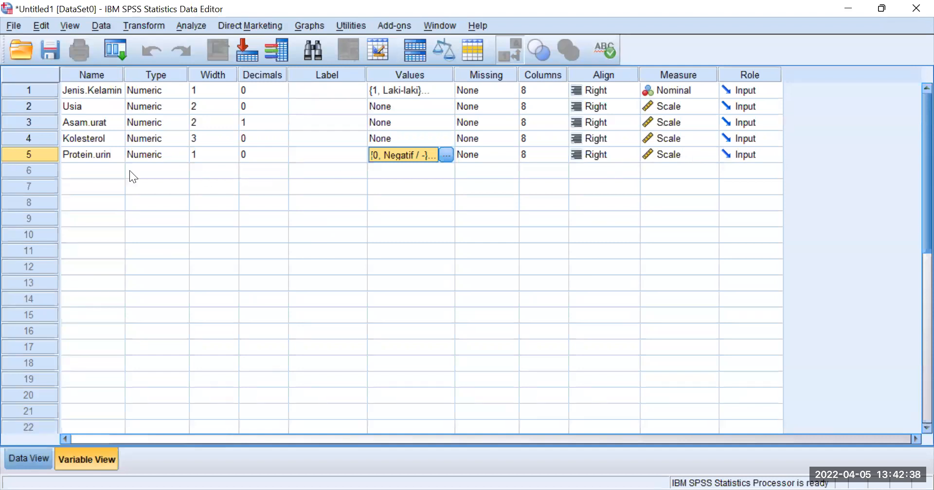
left_click(690, 153)
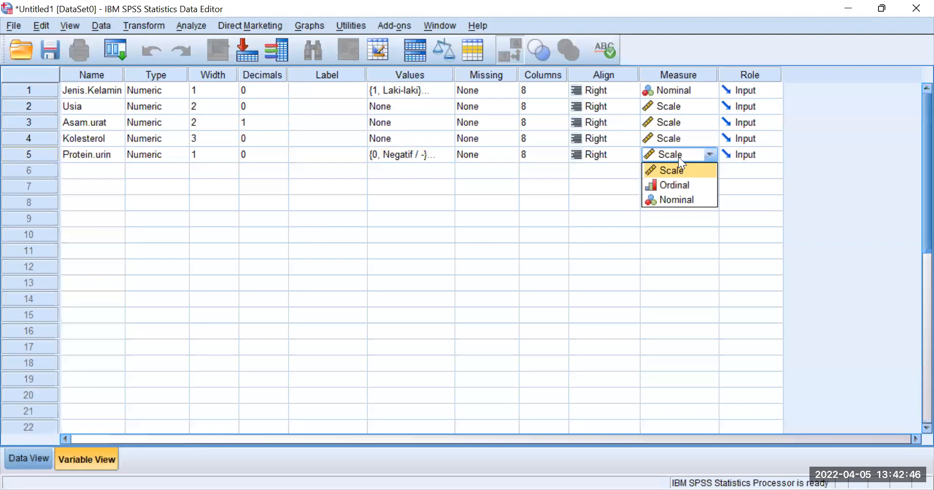
left_click(691, 189)
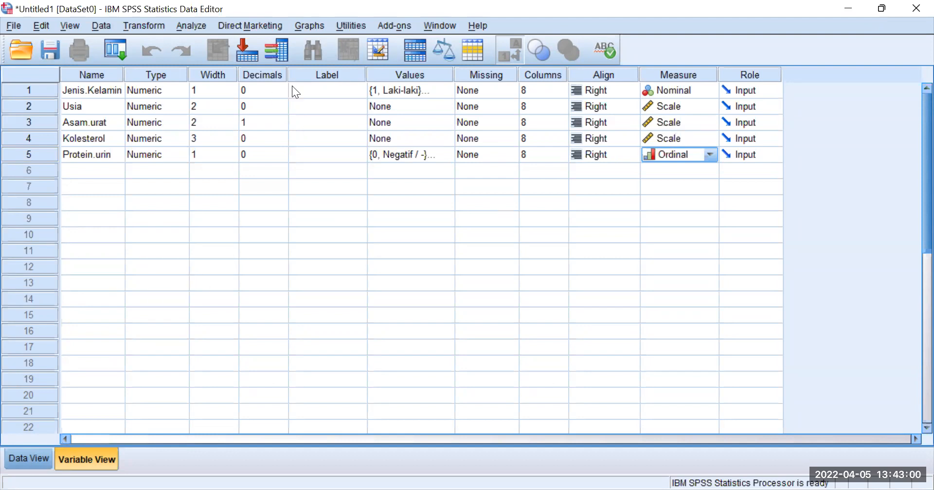
- In the data sheet, widen the Jenis.Kelamin column to fit its full name and enter 1 for the first case
left_click(21, 460)
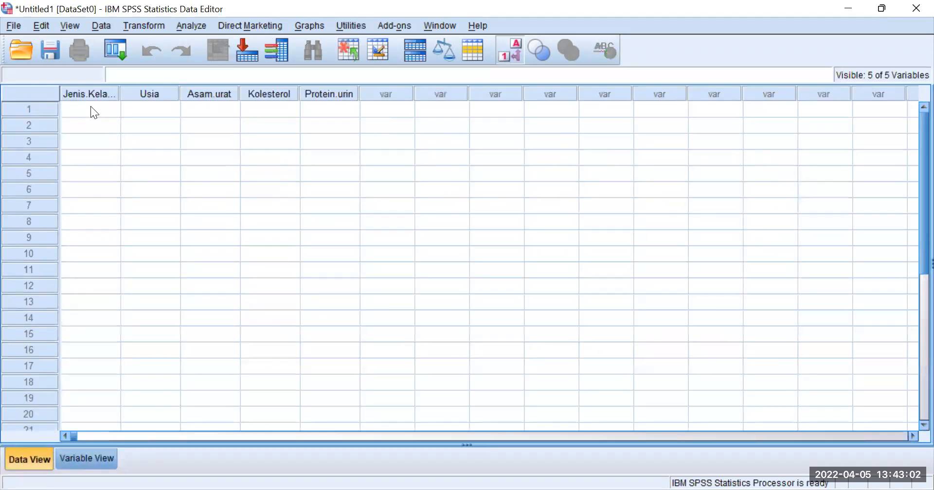
left_click_drag(120, 94, 139, 93)
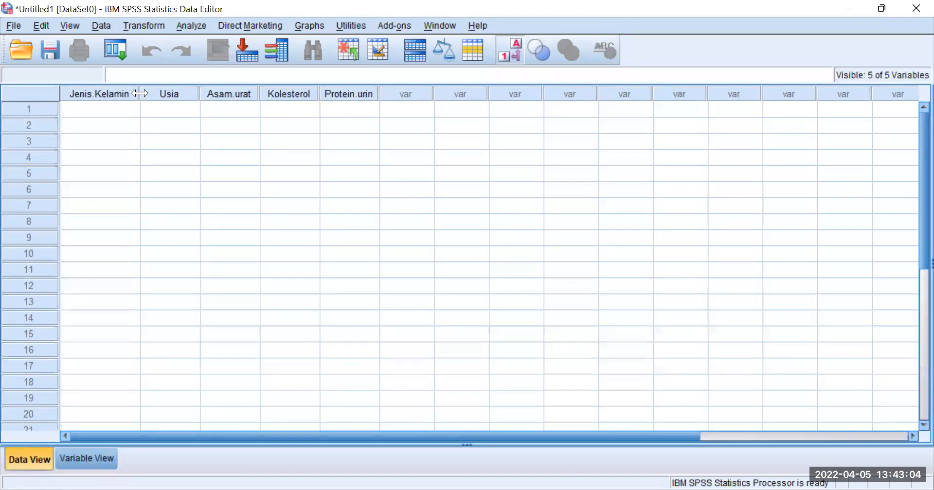
left_click(129, 110)
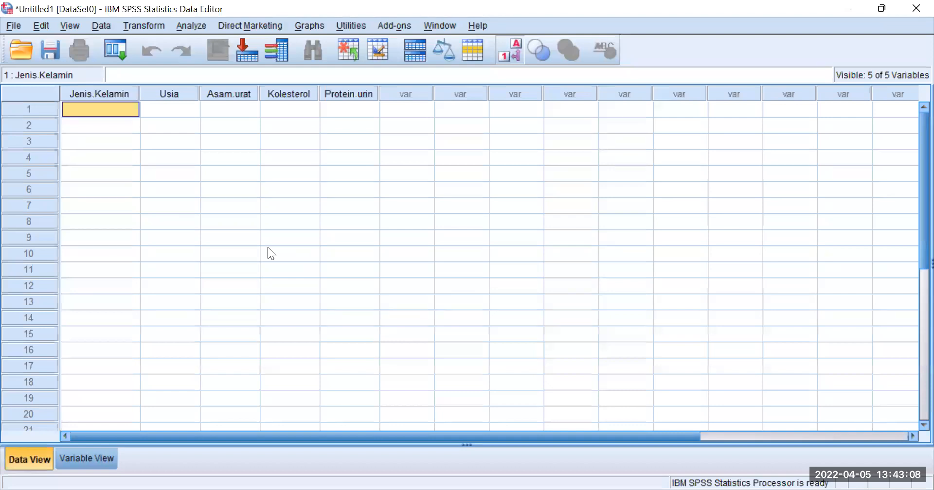
type("1")
key("Return")
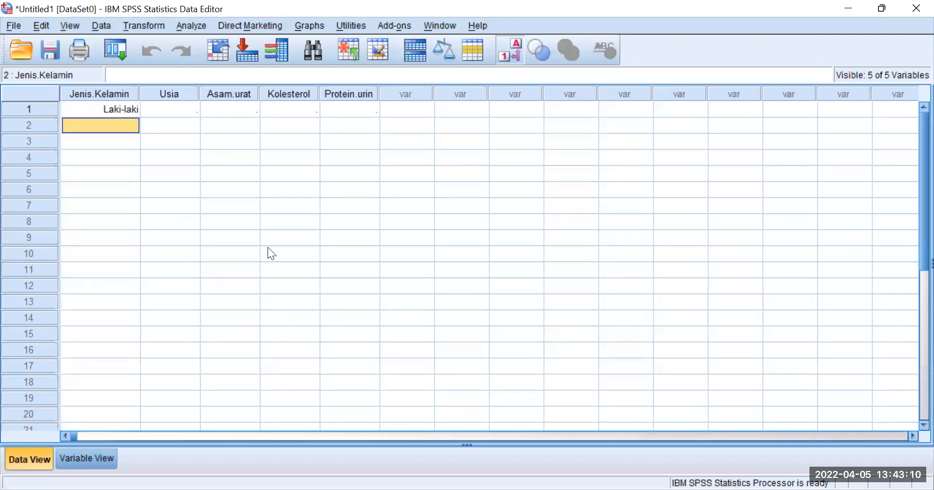
key("Up")
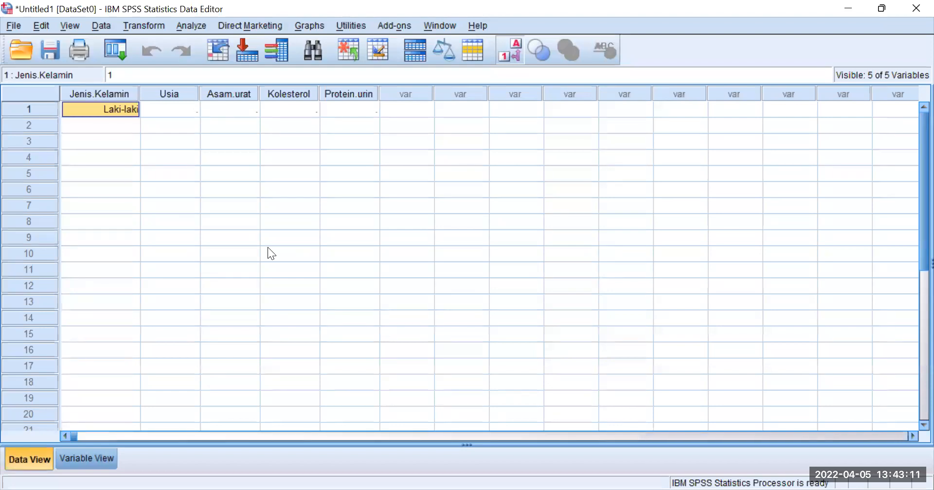
- Turn off the display of value labels so the data sheet shows the numeric codes
left_click(73, 24)
left_click(79, 133)
left_click(165, 156)
- Enter the Jenis.Kelamin codes 1, 2, 2, 1, 1, 1, 2, 2, 1 and 2 for cases 1 to 10
left_click(127, 111)
type("1")
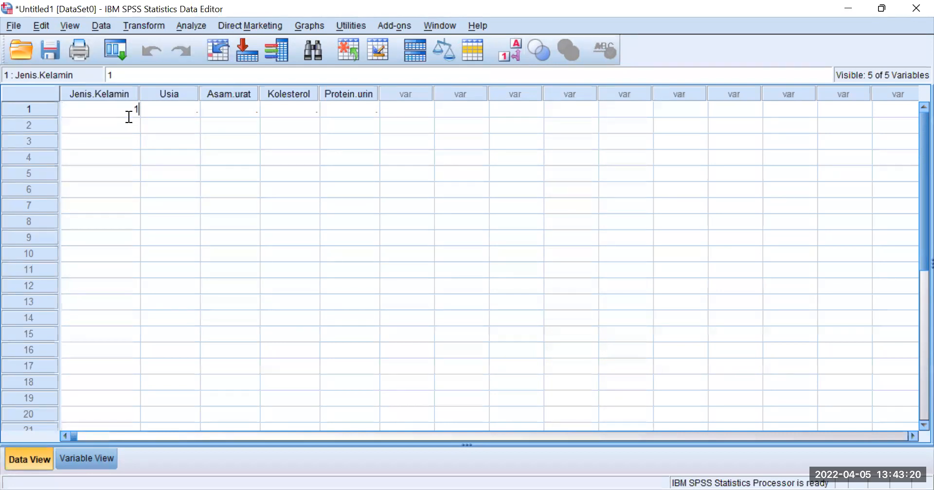
key("Return")
type("2")
key("Return")
type("2")
key("Return")
type("1")
key("Return")
type("1")
key("Return")
type("1")
key("Return")
type("2")
key("Return")
type("2")
key("Return")
type("1")
key("Return")
type("2")
key("Return")
key("Up")
key("Up")
key("Up")
key("Up")
key("Up")
key("Up")
key("Up")
key("Up")
key("Up")
key("Up")
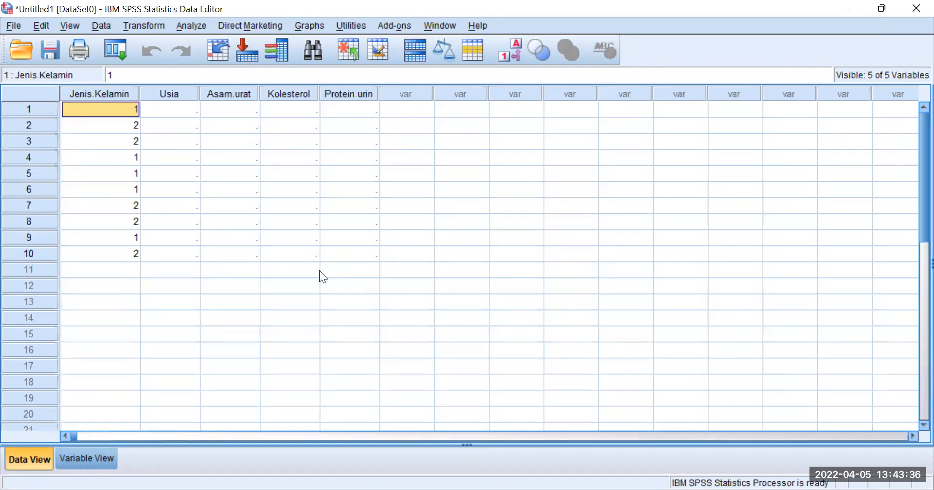
- Turn the value label display back on and check the codes stored behind the first Jenis.Kelamin cases
left_click(76, 25)
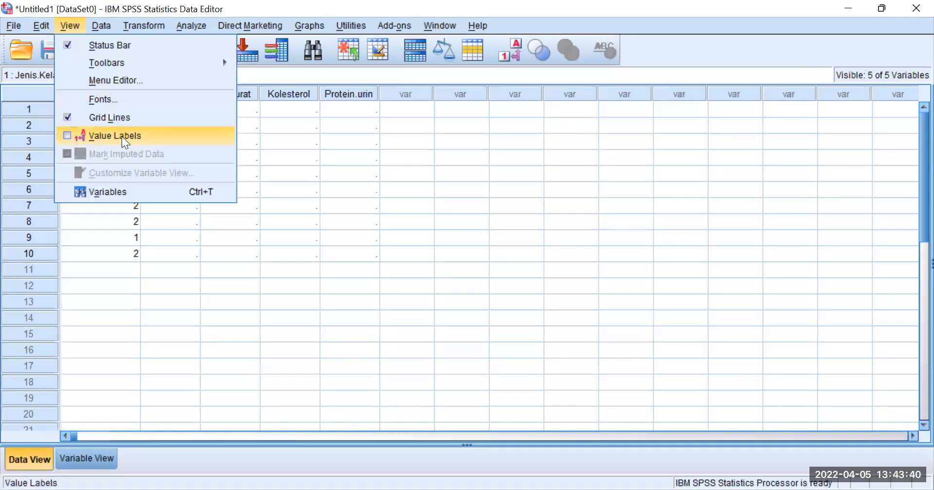
left_click(67, 139)
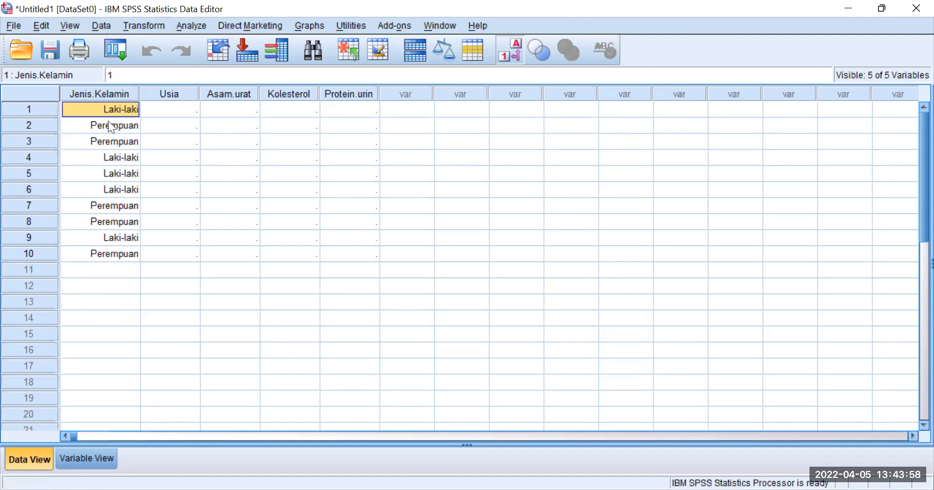
left_click(129, 78)
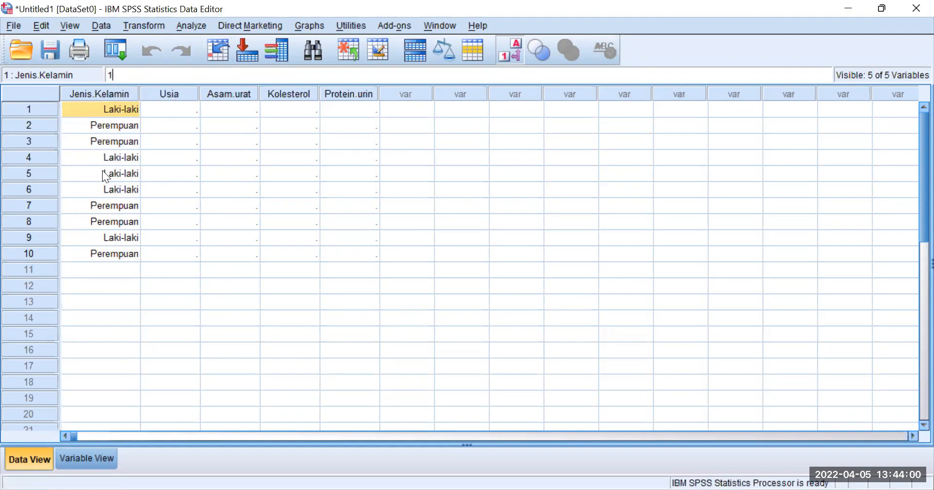
left_click(121, 131)
left_click(125, 109)
- Enter the Usia values 50, 56, 78, 55, 44, 55, 66, 77, 88 and 99 for cases 1 to 10
left_click(178, 106)
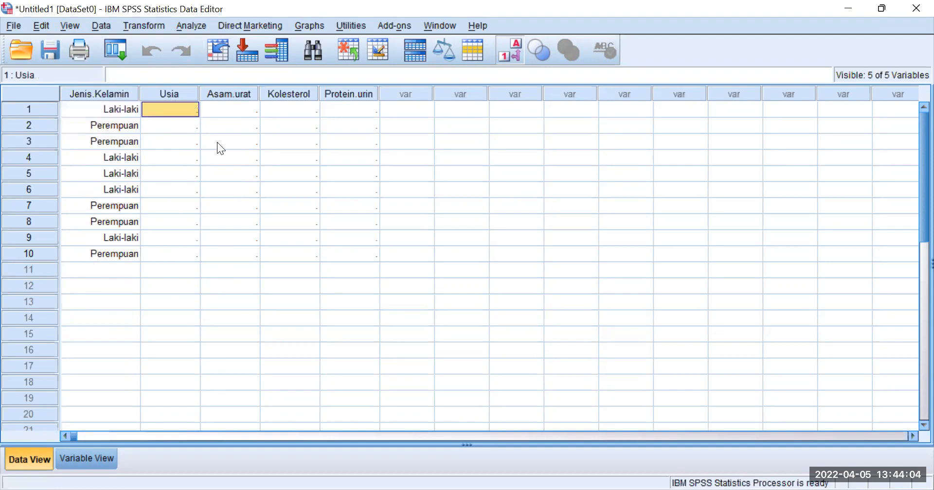
type("50")
key("Return")
type("56")
key("Return")
type("78")
key("Return")
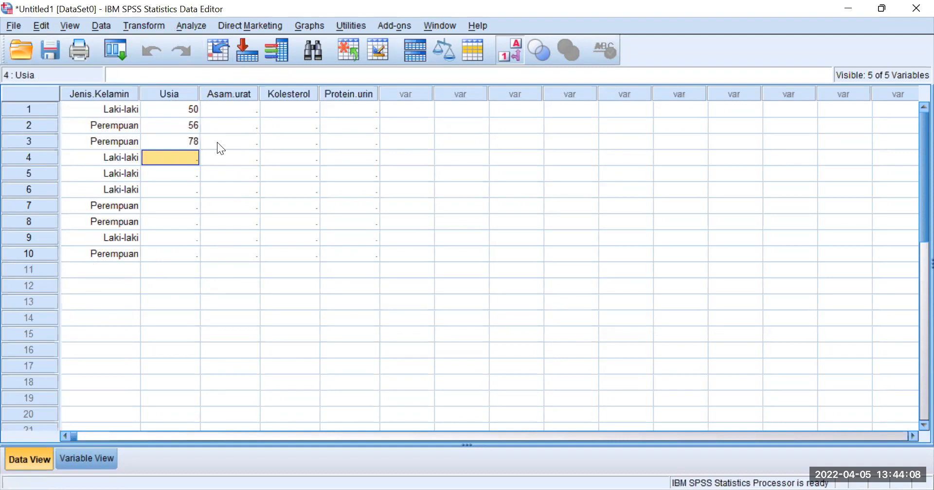
type("55")
key("Return")
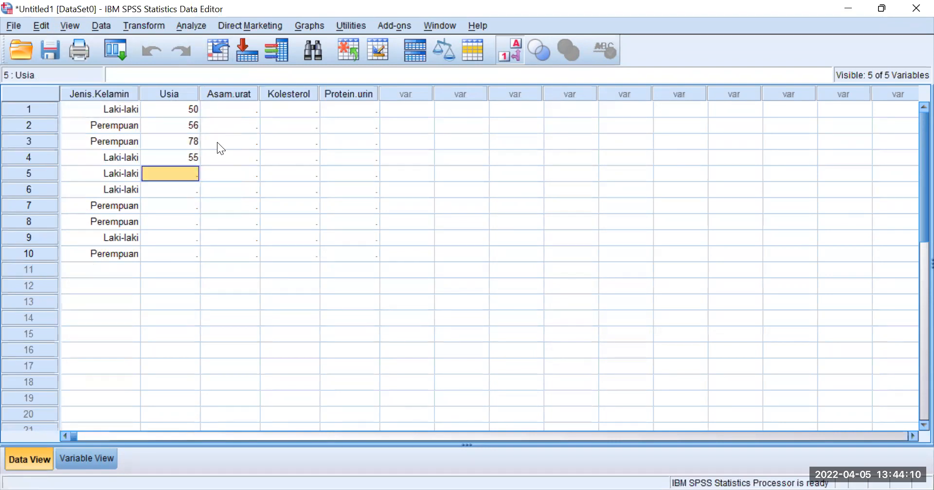
type("44")
key("Return")
type("55")
key("Return")
type("66")
key("Return")
type("7")
key("Return")
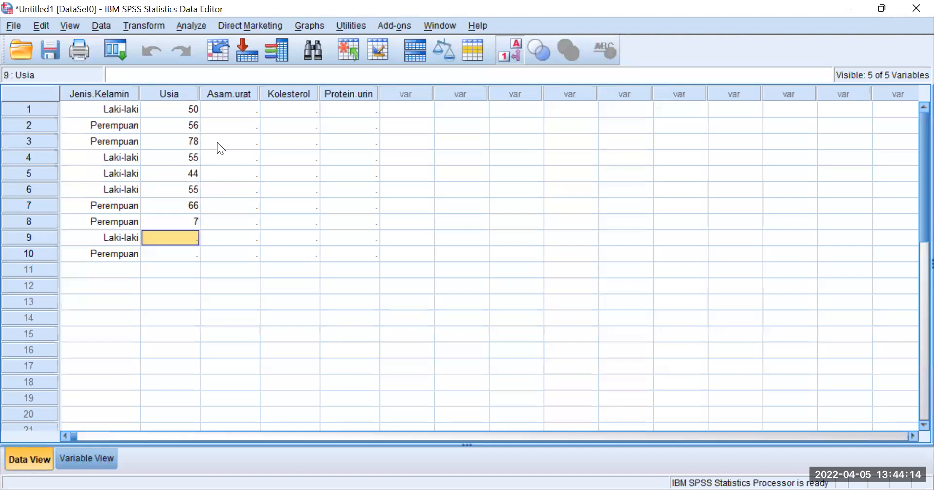
key("Up")
type("77")
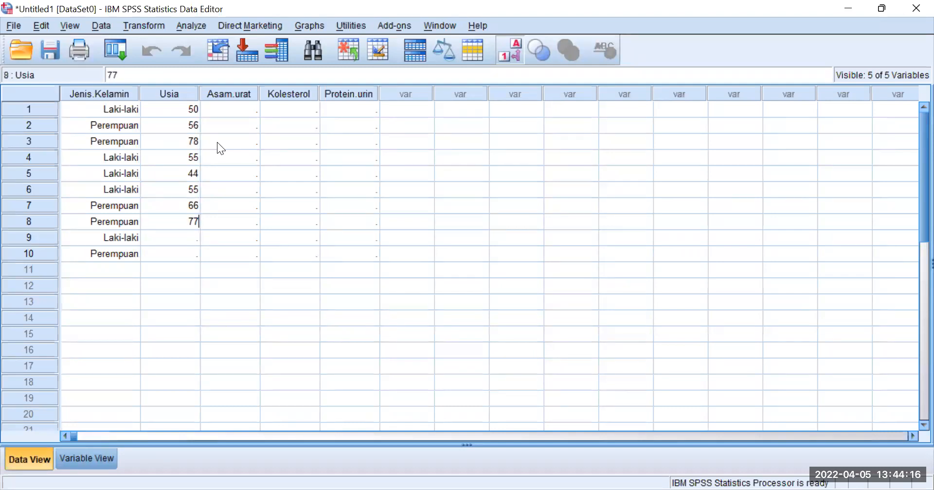
key("Return")
type("88")
key("Return")
type("99")
key("Return")
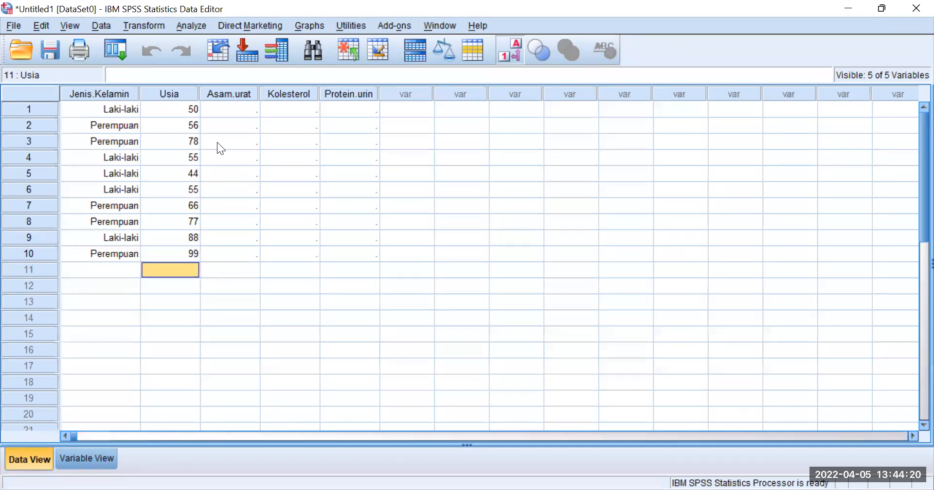
- Enter the Asam.urat values 2.1 for case 1 and 2.22222 for case 2
key("Right")
key("Up")
key("Up")
key("Up")
key("Up")
key("Up")
key("Up")
key("Up")
key("Up")
key("Up")
key("Up")
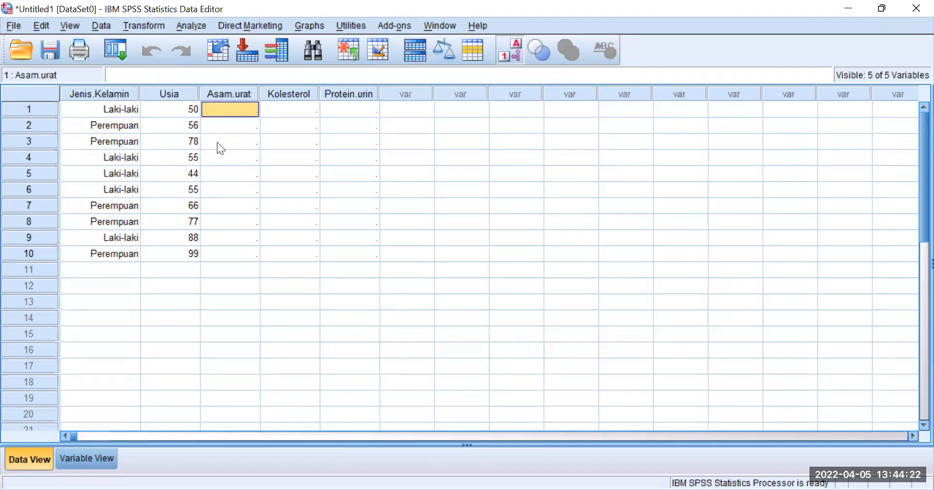
type("2.1")
key("Return")
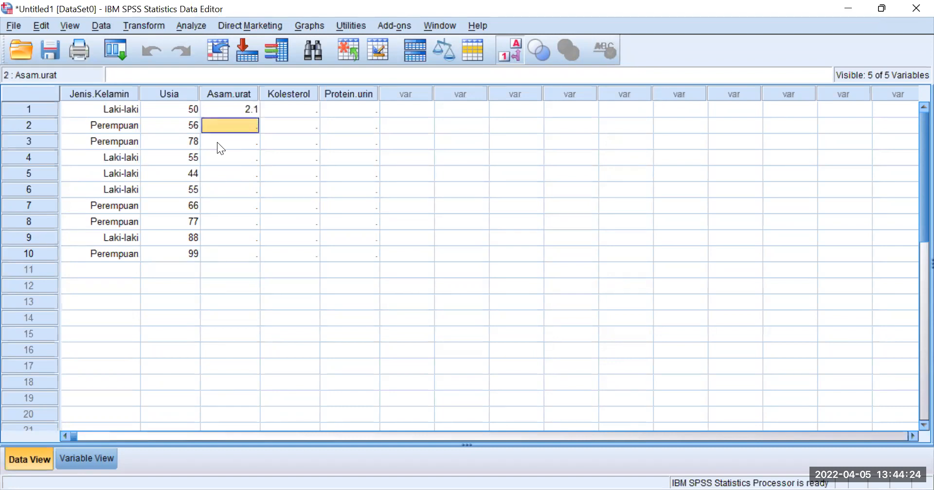
type("2.22222")
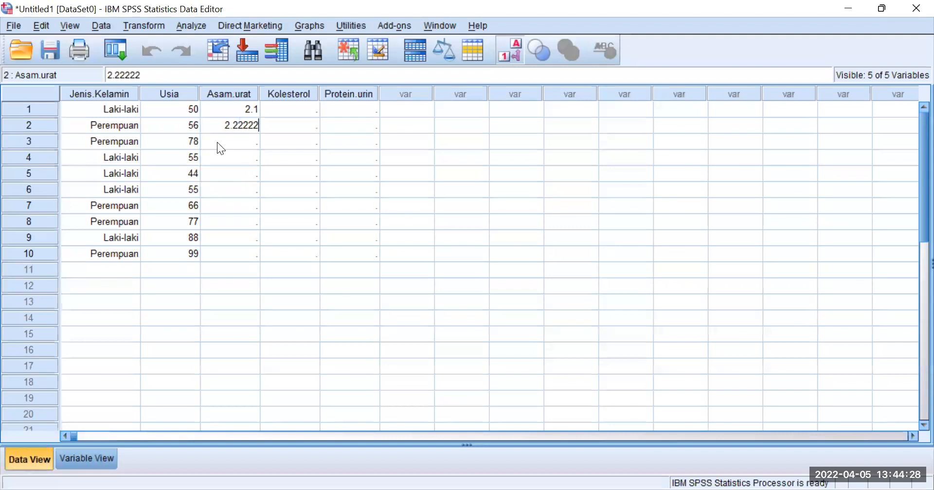
key("Return")
key("Up")
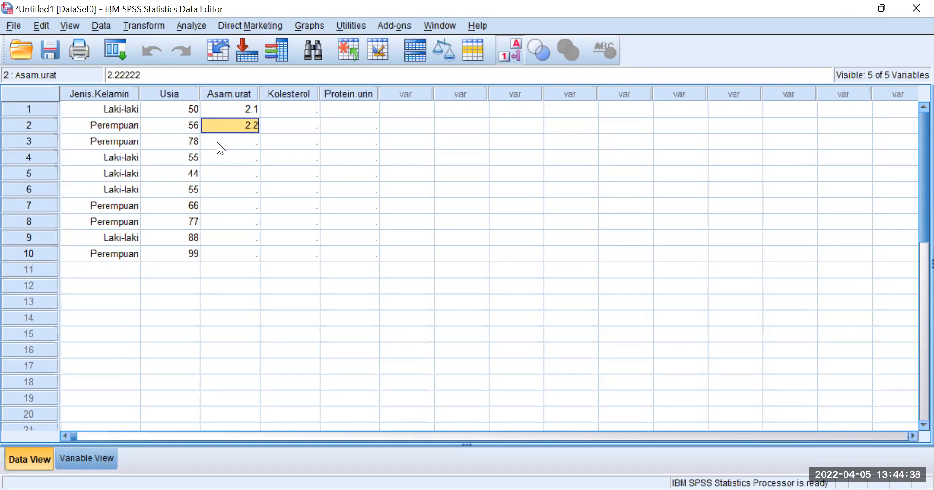
- Enter 200.5 as the Kolesterol value of the first case
key("Right")
key("Up")
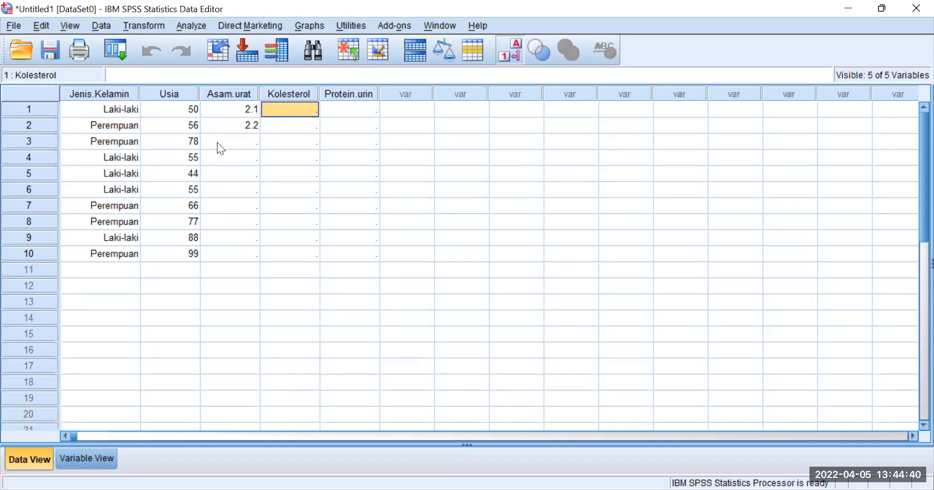
type("200")
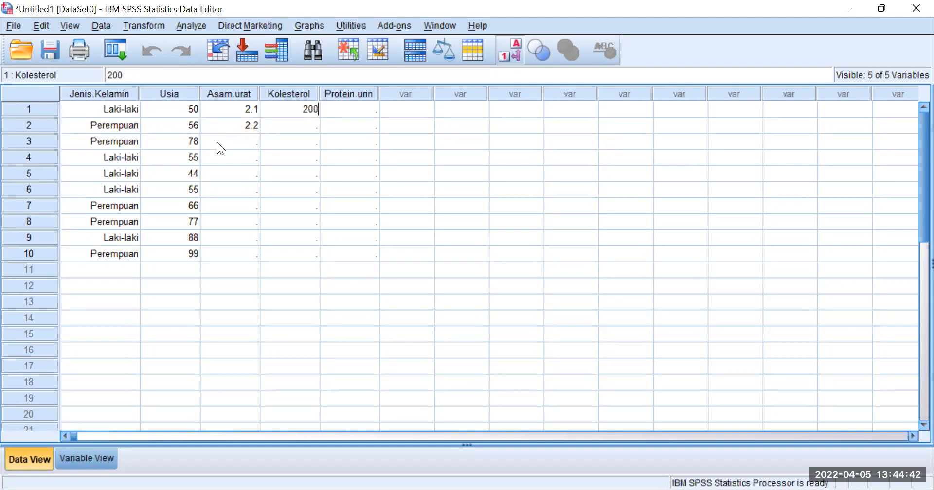
type(".5")
key("Return")
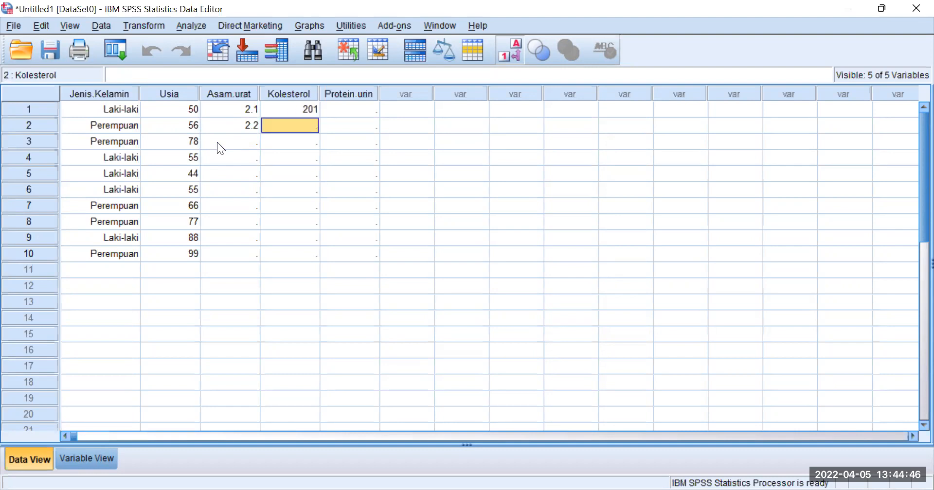
- Enter code 1 as the Protein.urin value for cases 1 to 4
key("Up")
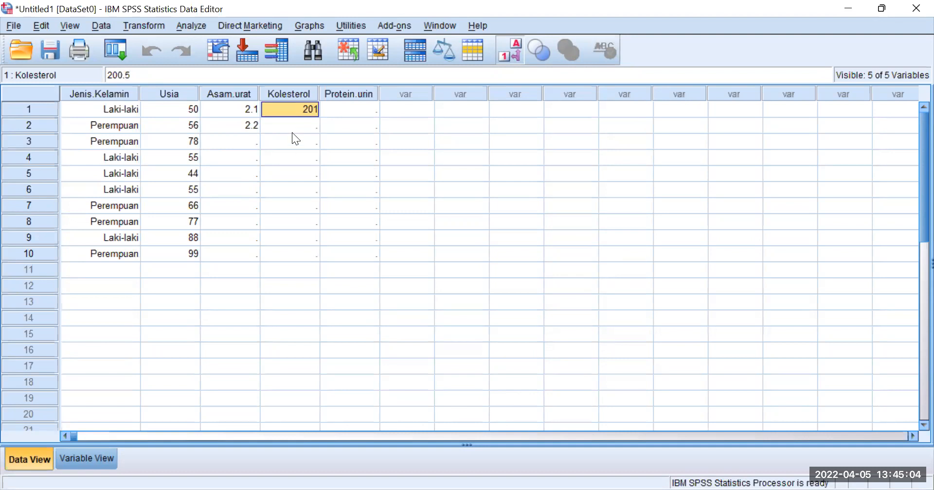
left_click(356, 108)
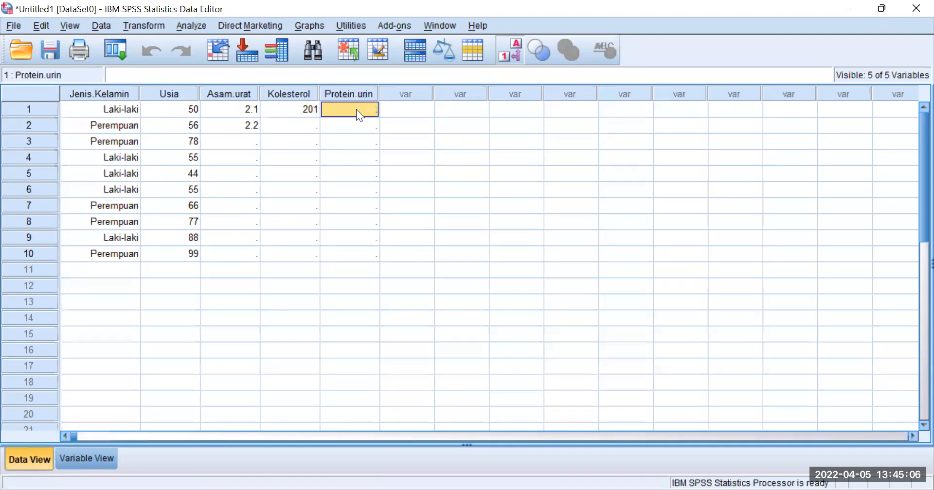
type("1")
left_click(335, 127)
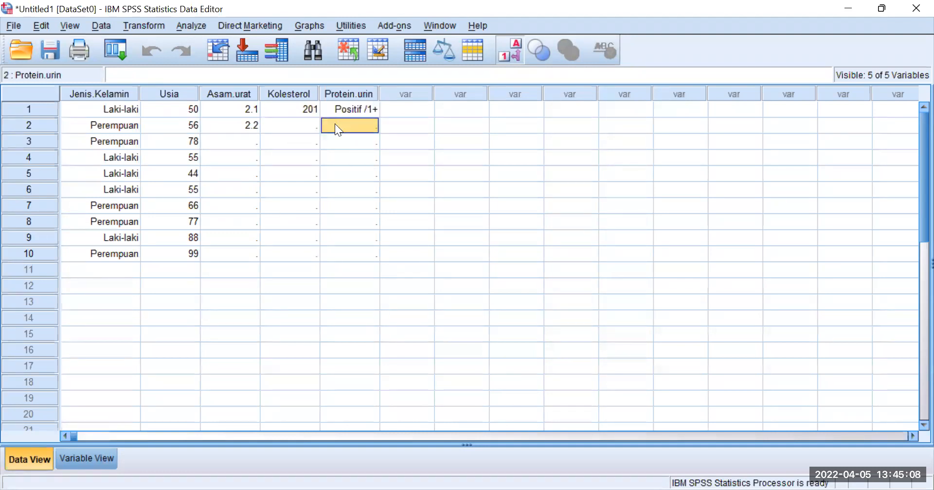
type("1")
key("Return")
type("1")
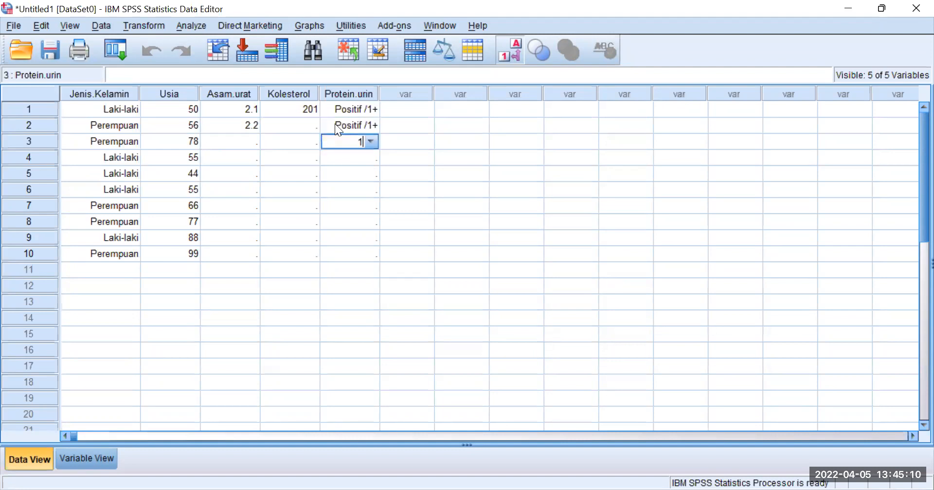
key("Return")
type("1")
key("Return")
- Enter 22 as the Protein.urin value of case 5, and replace it with code 2
type("22")
key("Return")
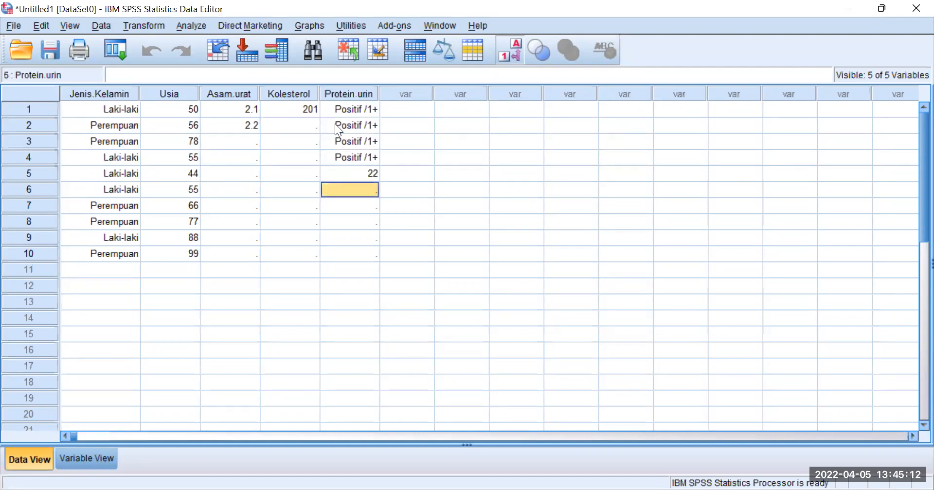
key("Up")
type("22")
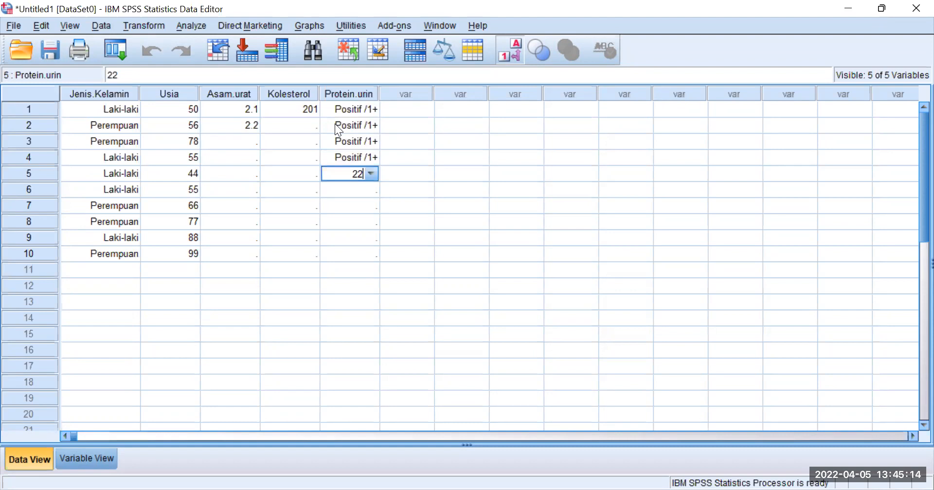
key("Return")
key("Up")
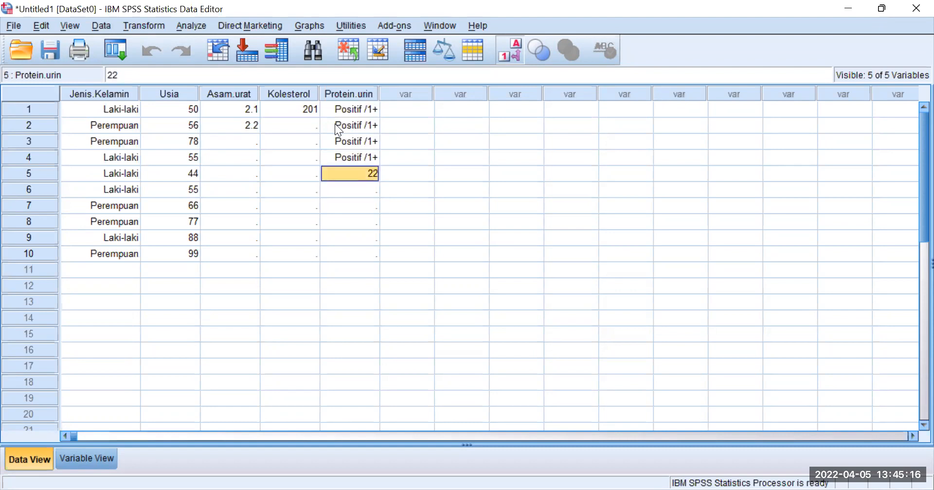
type("2")
key("Return")
key("Up")
- Set the display column width of Protein.urin to 1 in the variable definitions
left_click(82, 455)
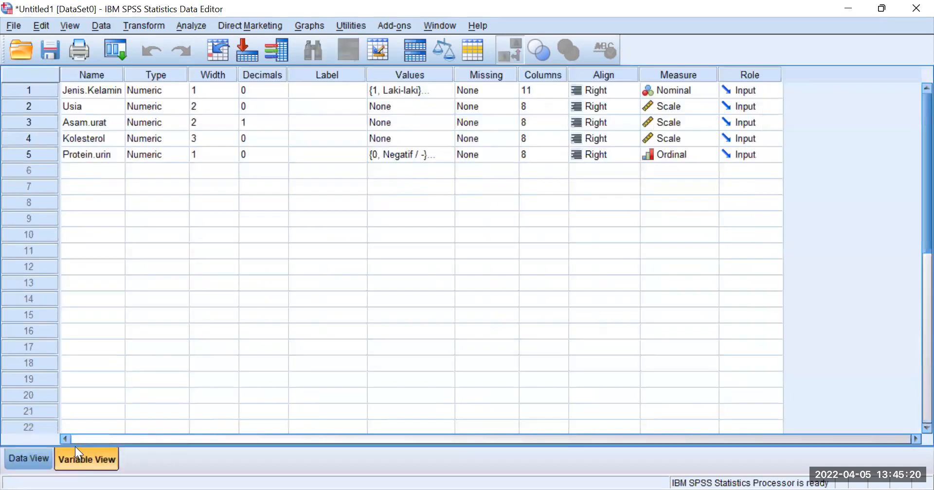
left_click(539, 154)
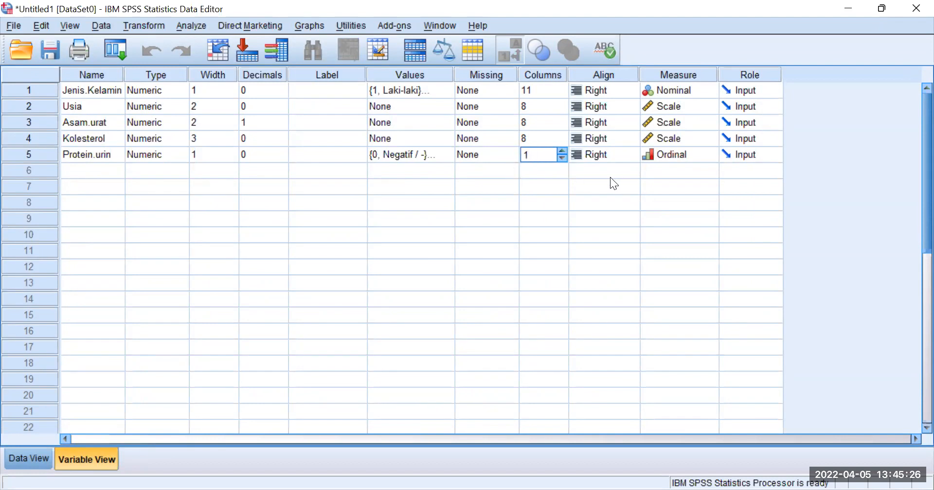
key("Tab")
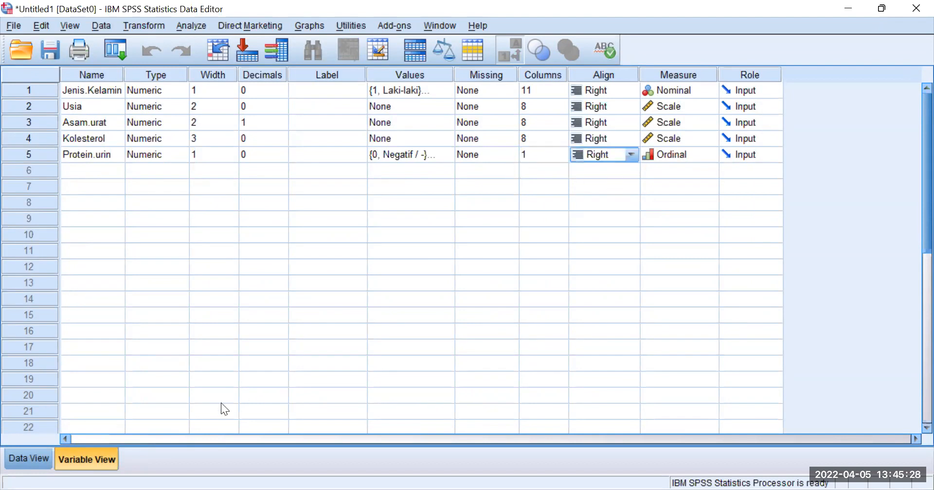
- Widen the Protein.urin column in the data grid to a width of 8, checking its Columns setting along the way
left_click(30, 456)
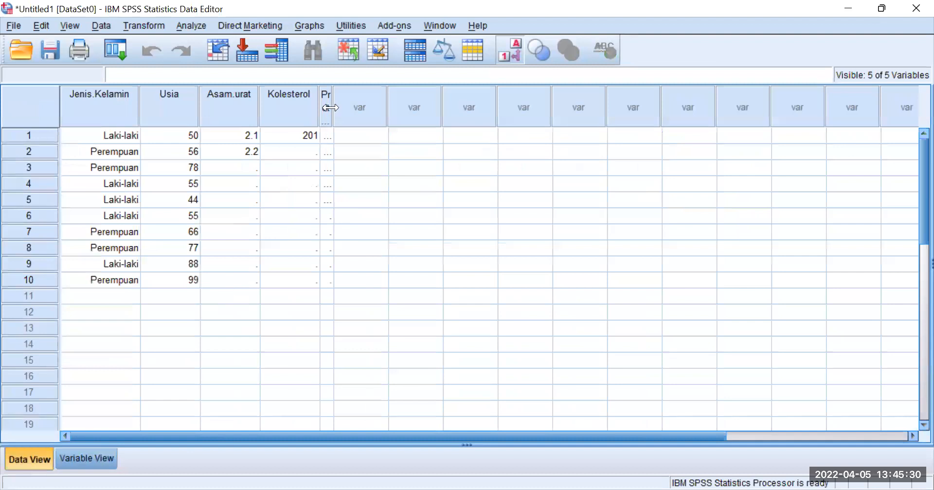
left_click_drag(330, 107, 374, 108)
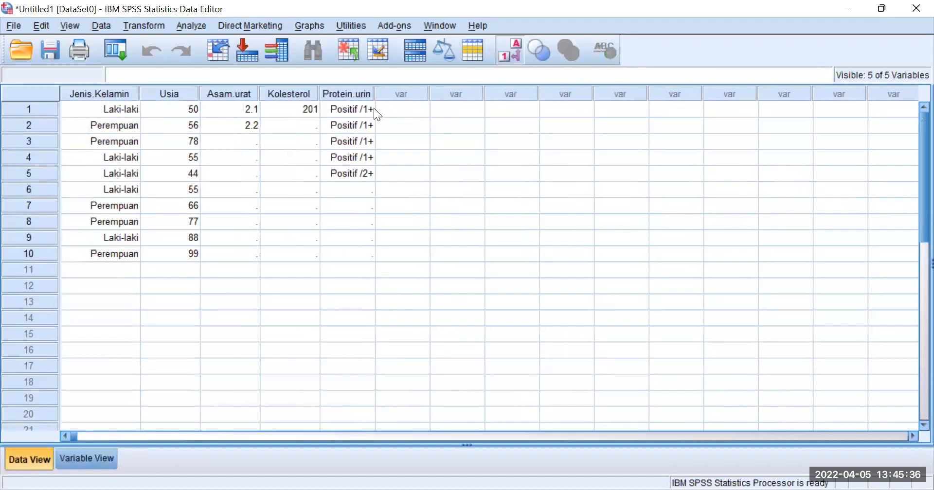
left_click(362, 191)
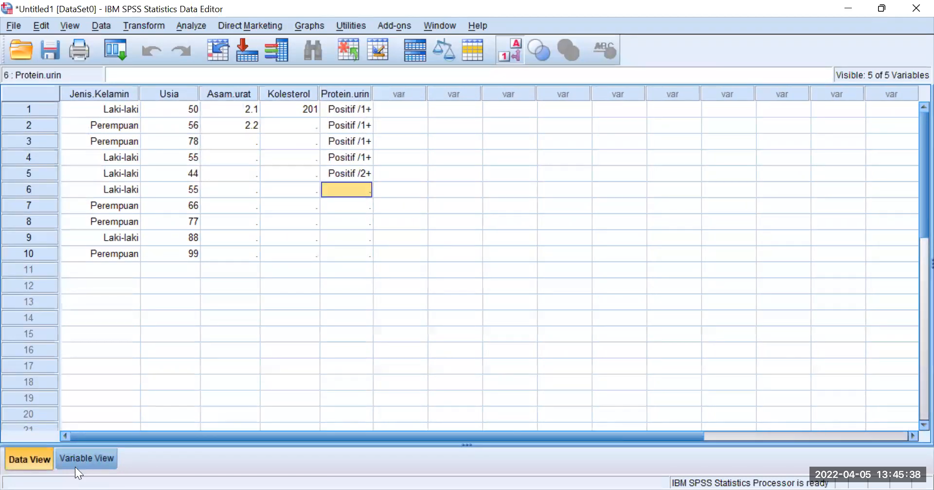
left_click(99, 462)
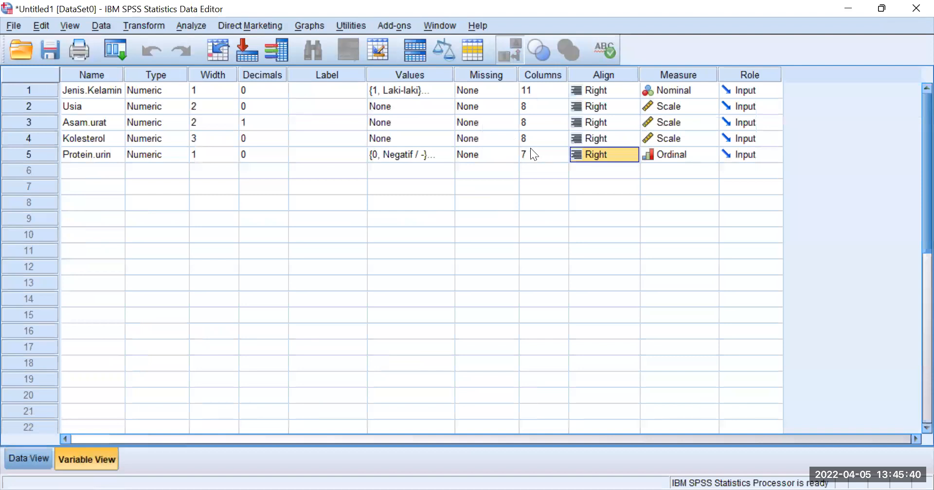
left_click(25, 458)
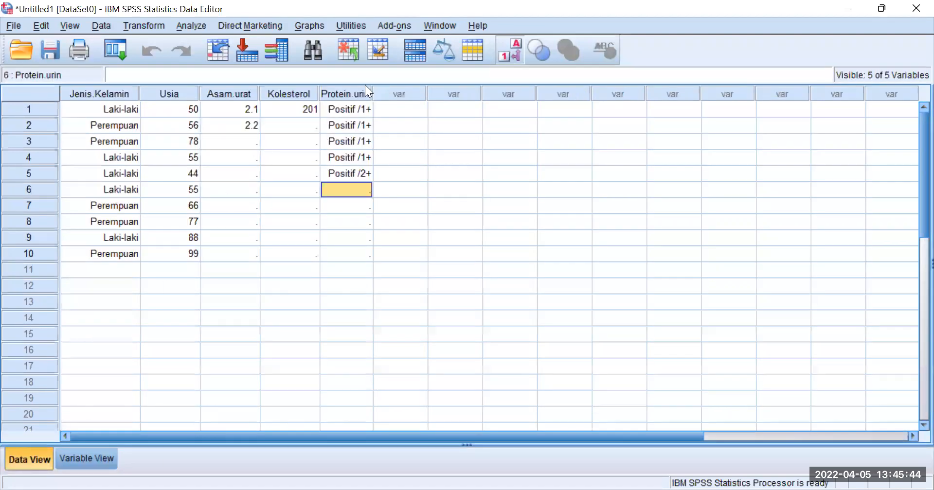
left_click_drag(372, 92, 378, 93)
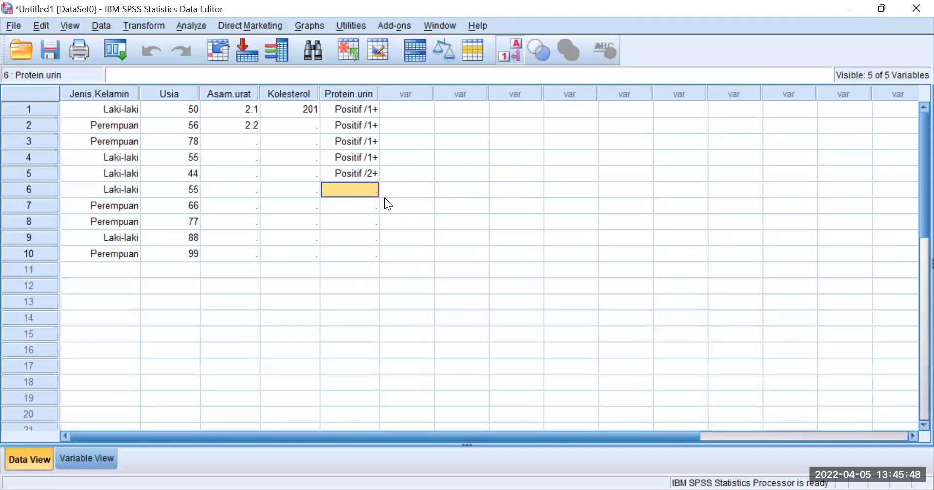
- Enter code 3 as the Protein.urin value for cases 6 to 8, correcting the mistyped 33 entries
type("3")
key("Return")
type("33")
key("Return")
type("33")
key("Return")
key("Up")
key("Up")
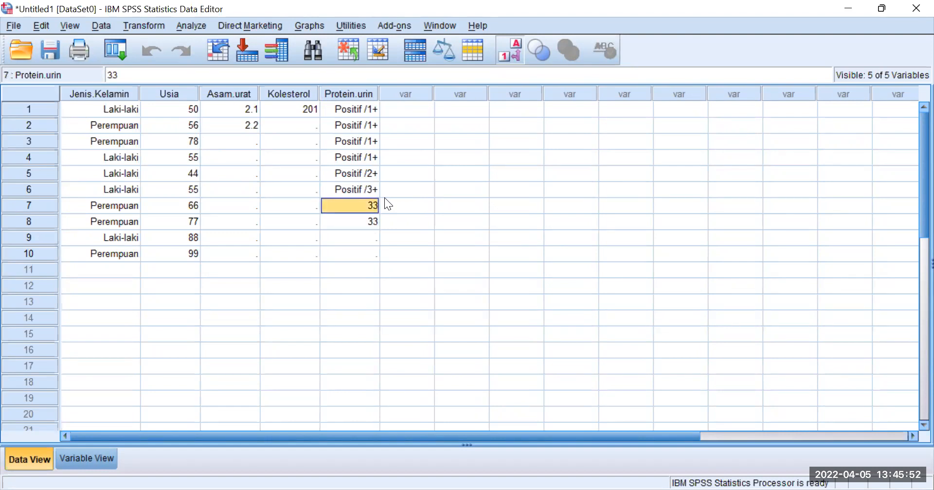
type("3")
key("Return")
type("3")
key("Return")
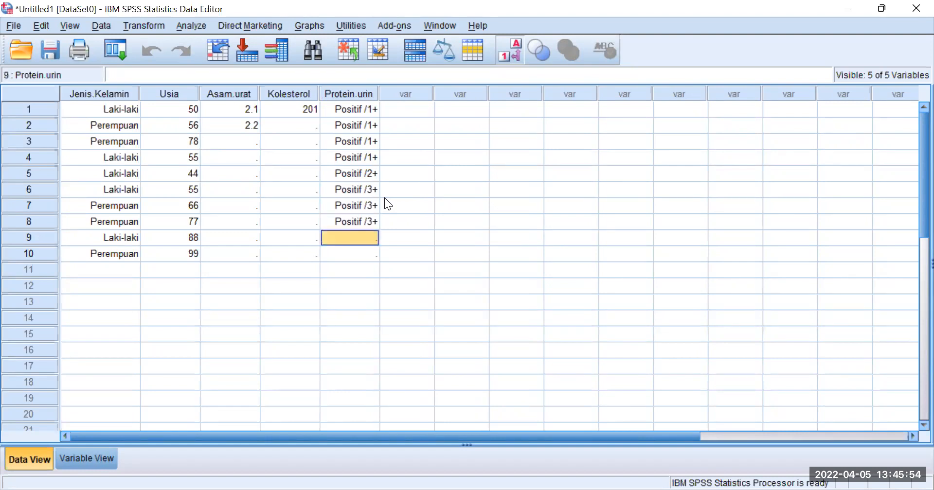
- Enter code 2 as the Protein.urin value for cases 9 and 10, replacing the mistyped 33 in case 9
type("33")
key("Return")
key("Down")
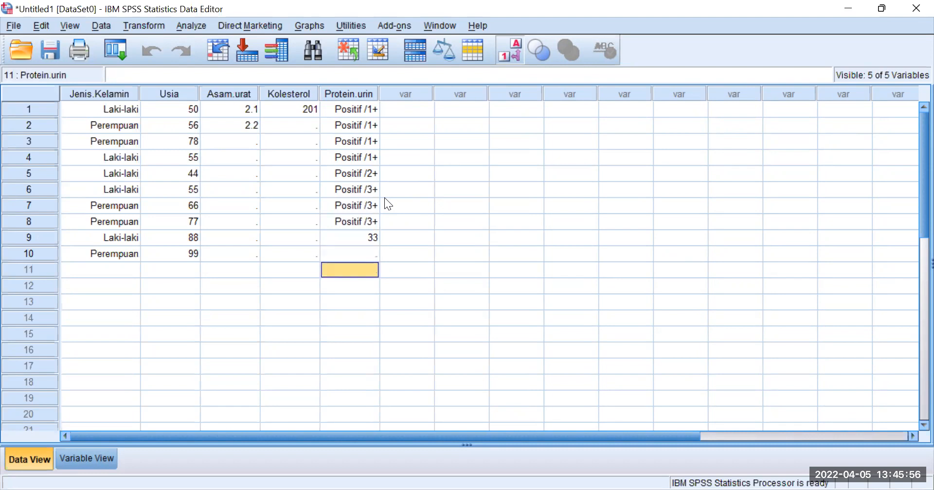
key("Up")
key("Up")
type("2")
key("Return")
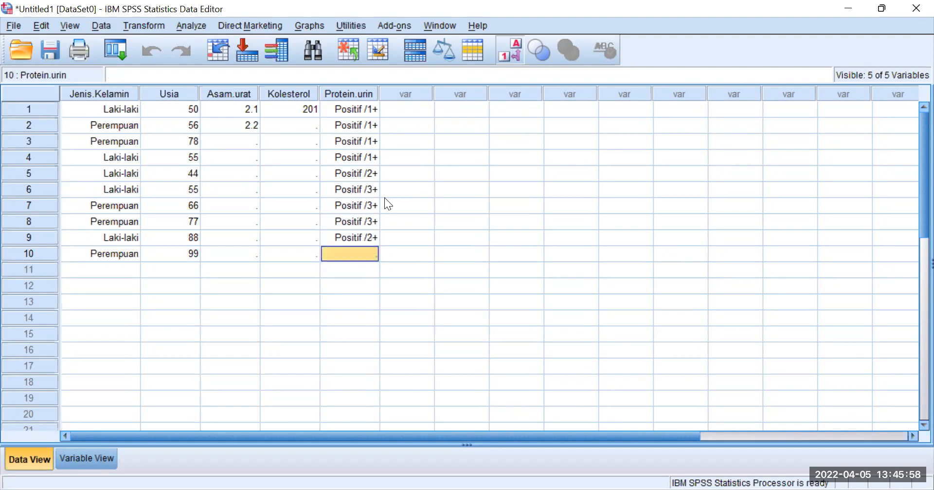
type("2")
key("Return")
- Check the code stored behind case 9's Protein.urin label and review the width settings in the variable definitions
key("Up")
key("Up")
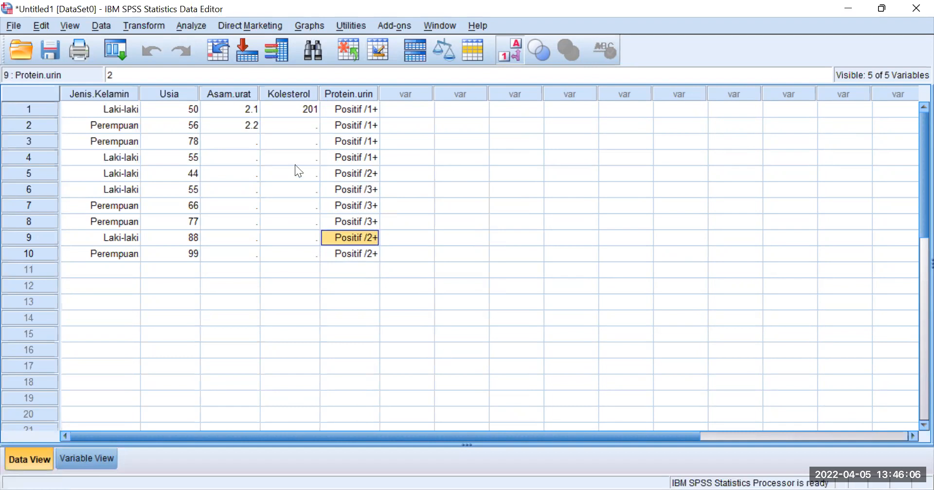
left_click(86, 457)
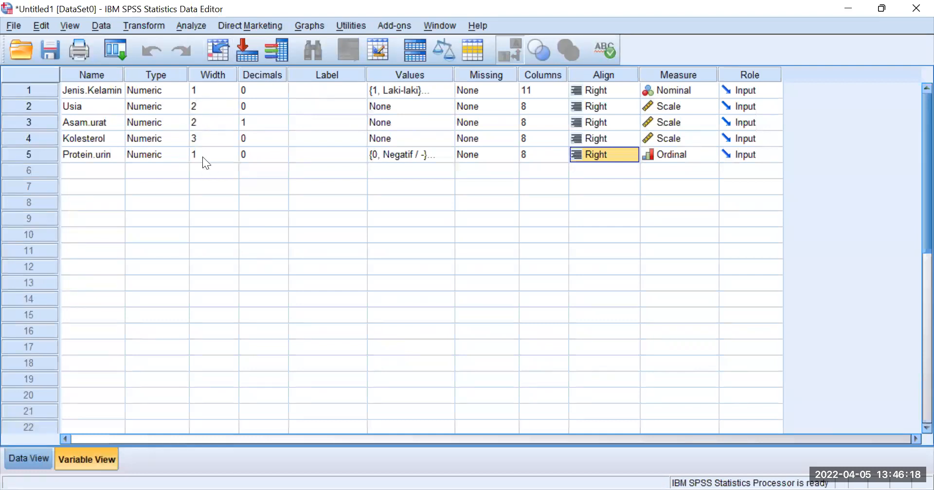
left_click(37, 465)
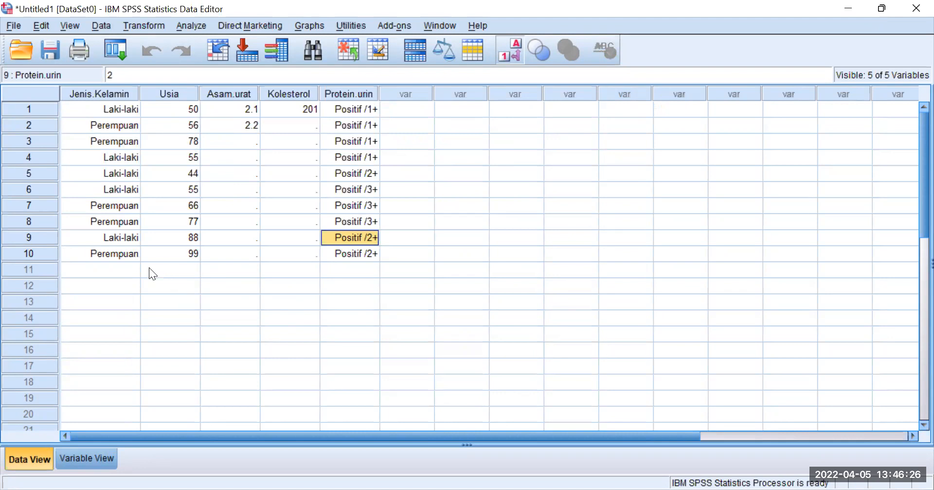
- Add a blank case in row 11 and go through its empty cells up to Protein.urin
left_click(126, 275)
double_click(125, 268)
key("Return")
key("Up")
key("Right")
key("Right")
key("Right")
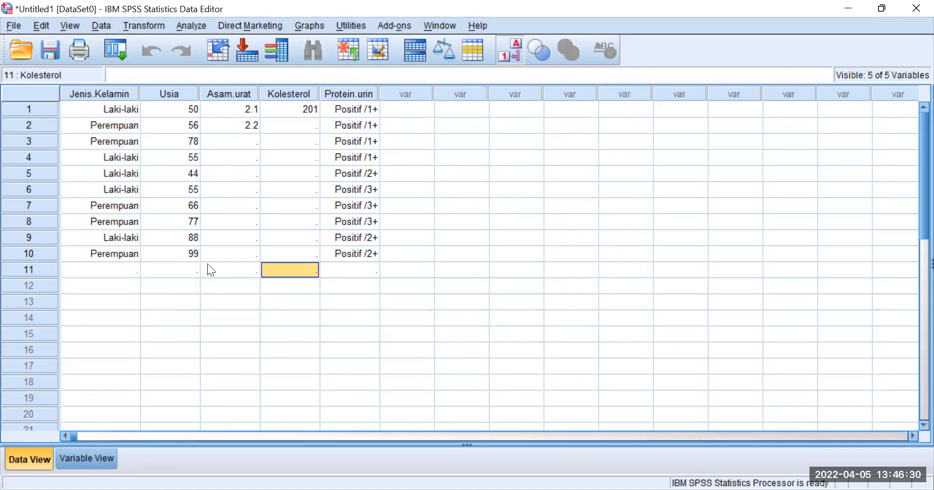
left_click(374, 275)
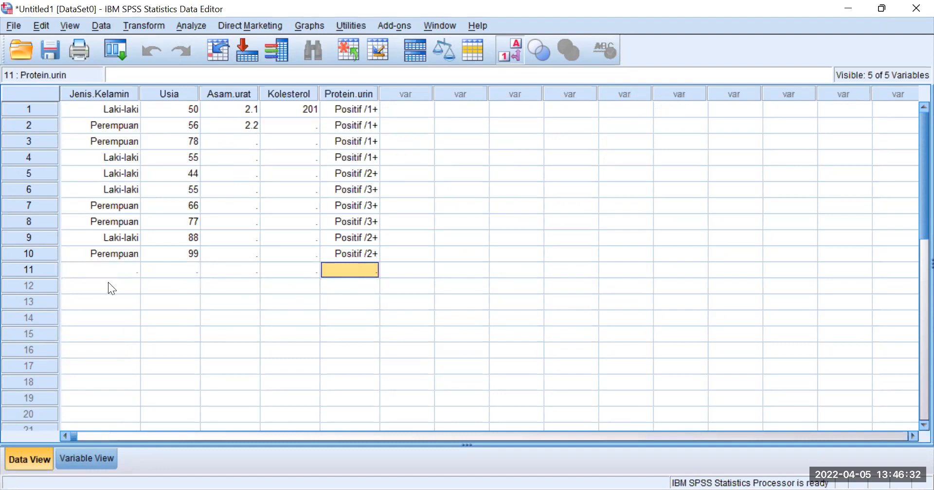
- Clear the blank case in row 11 from the data
left_click(29, 273)
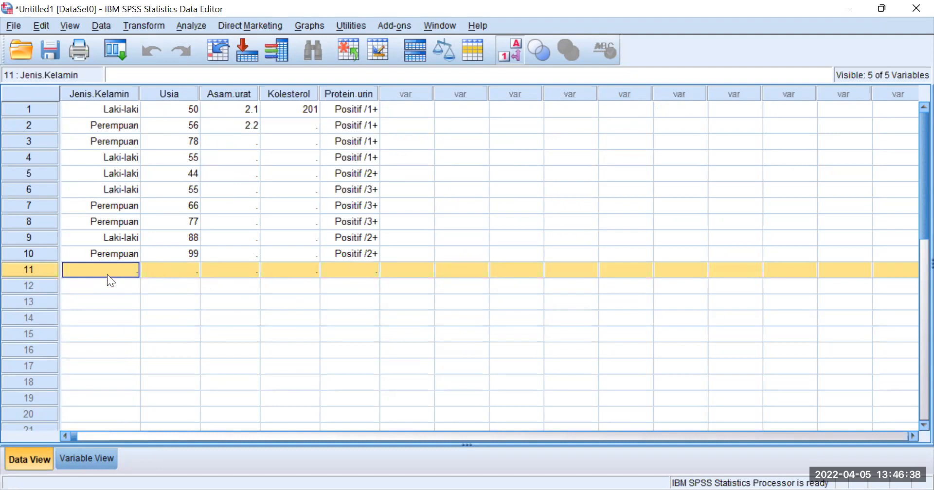
right_click(26, 270)
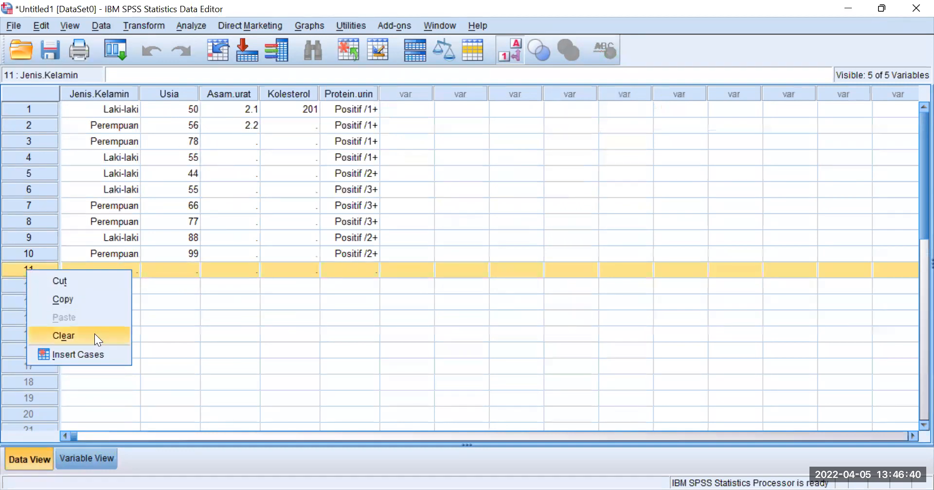
left_click(116, 268)
double_click(116, 268)
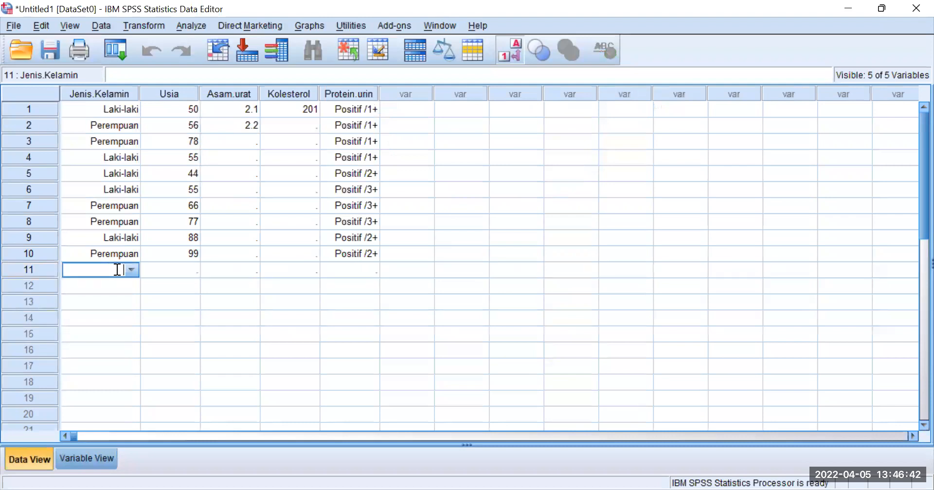
key("Return")
left_click(116, 269)
double_click(116, 268)
left_click(24, 270)
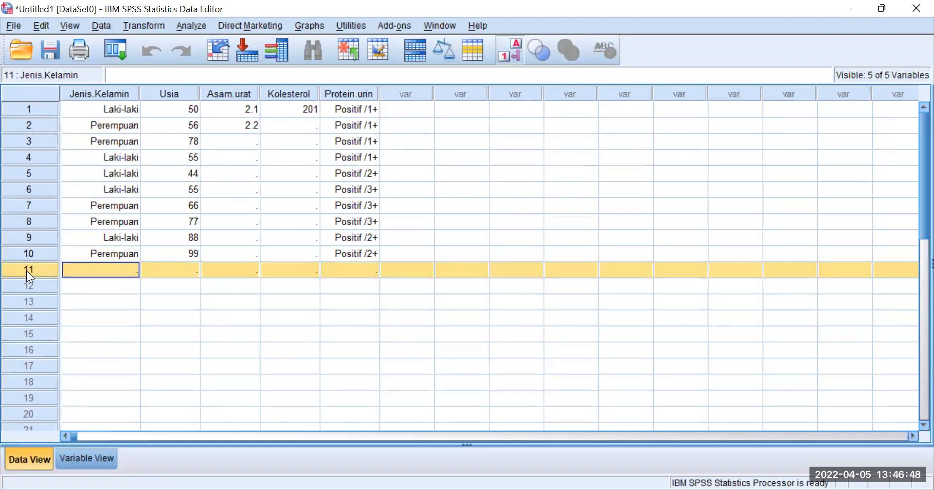
right_click(27, 270)
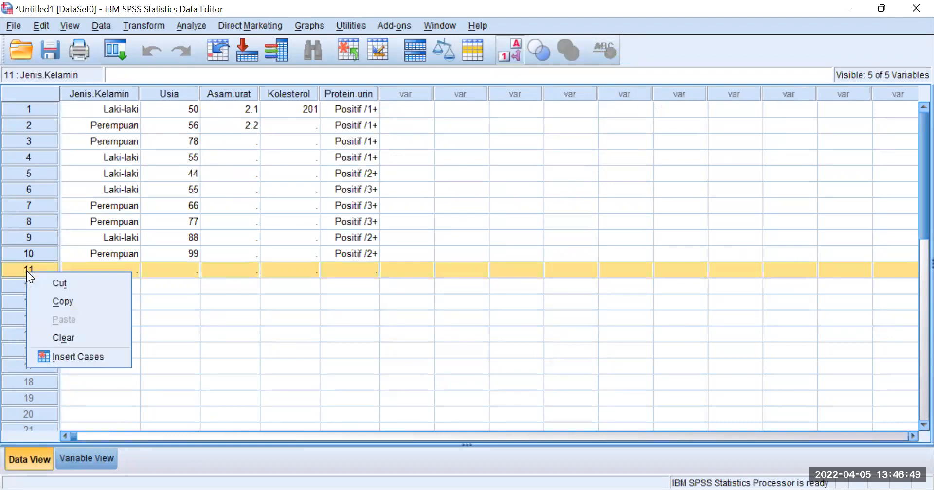
left_click(81, 337)
left_click(294, 272)
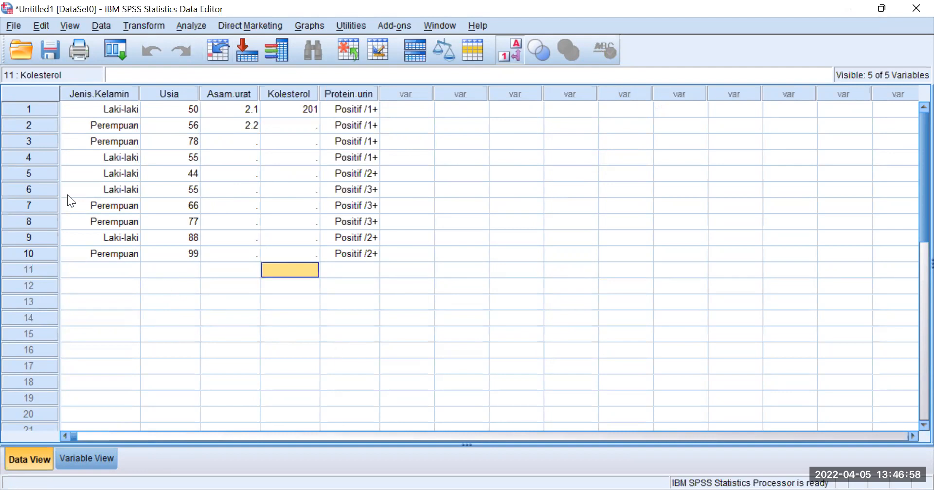
- Open the dialog for saving the dataset and close it without saving
left_click(13, 27)
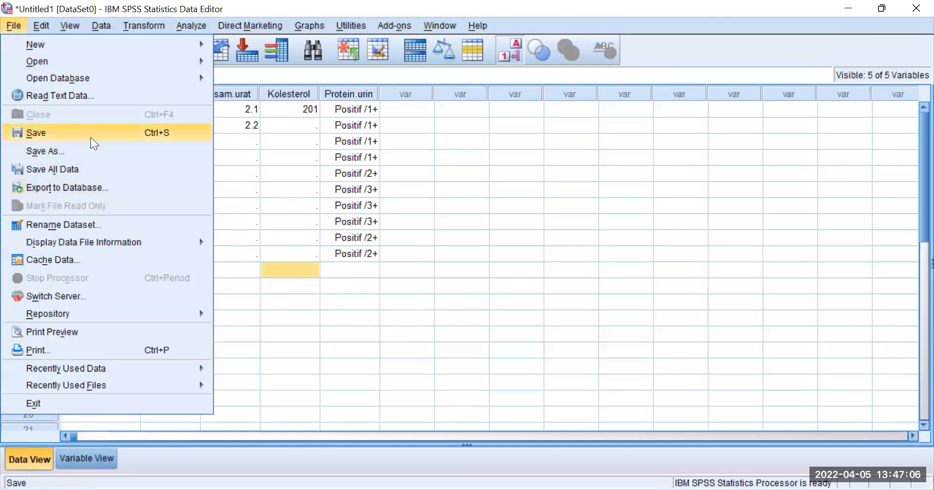
left_click(102, 133)
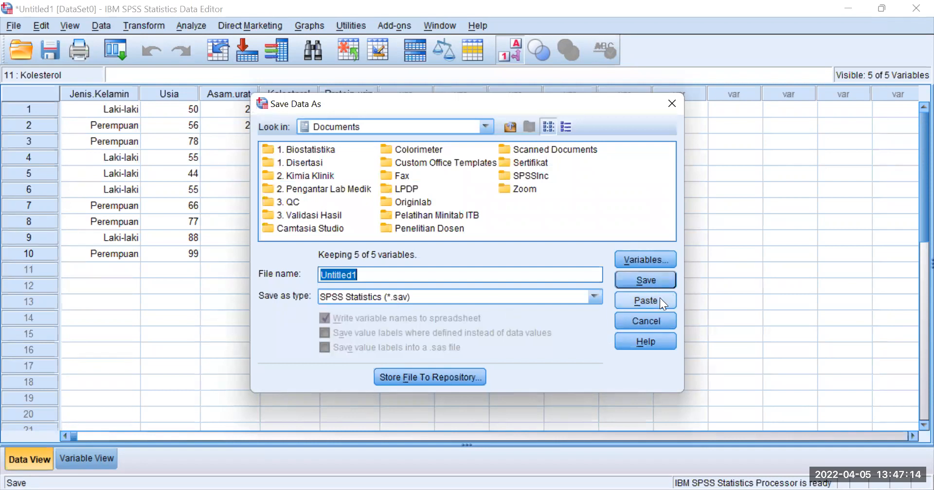
left_click(670, 104)
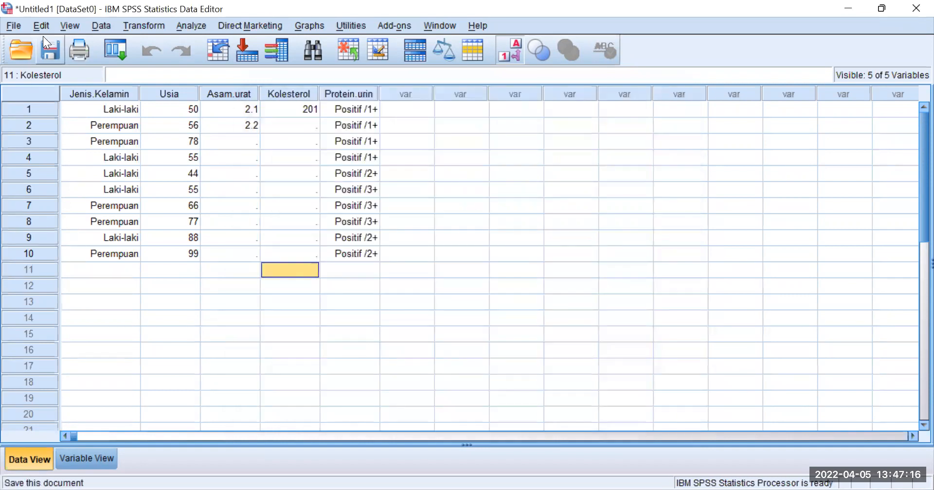
- Open the dialog for saving the dataset, look through the available file types, and close it without saving
left_click(17, 25)
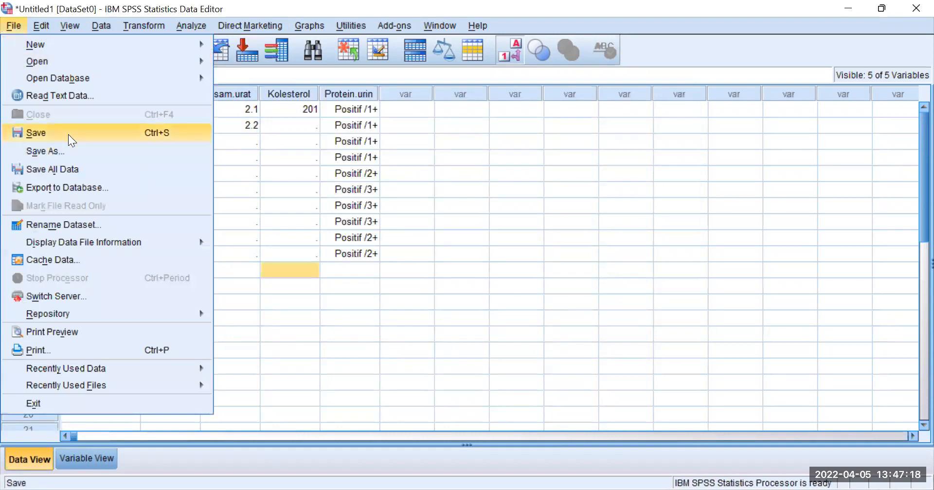
key("Return")
left_click(591, 297)
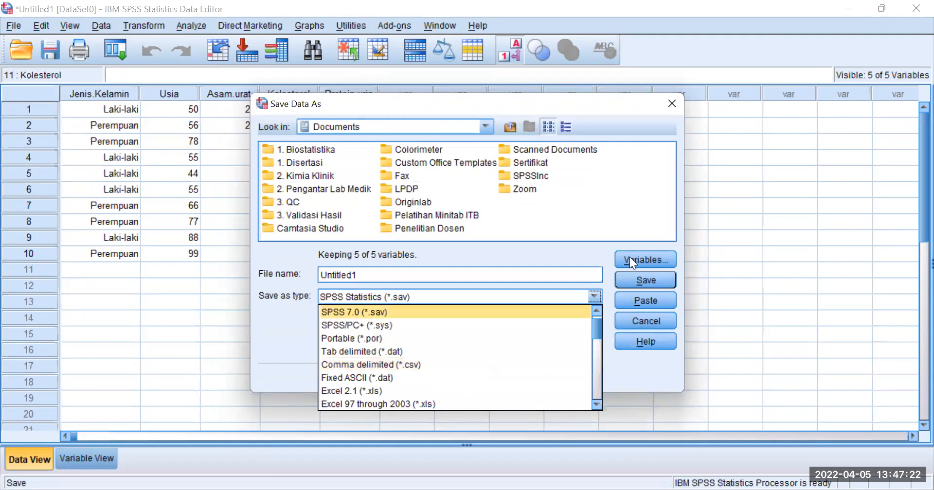
scroll(387, 368, "down", 4)
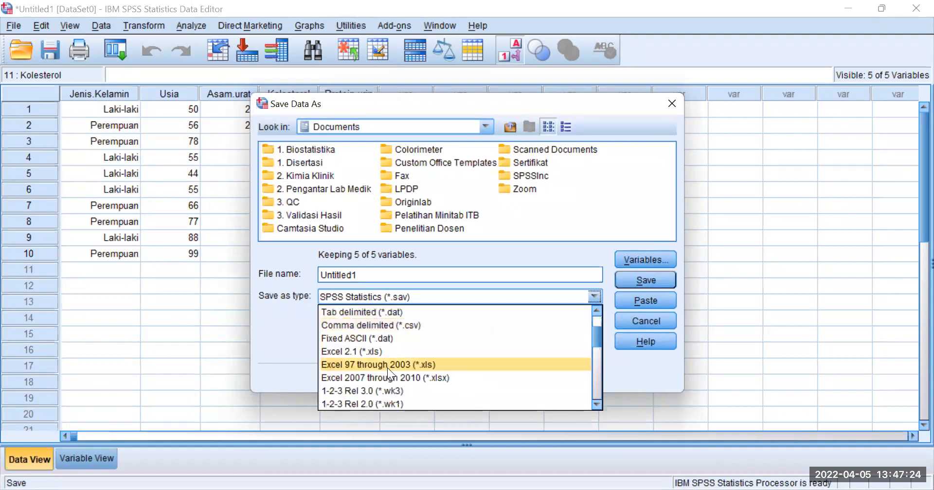
scroll(387, 368, "up", 4)
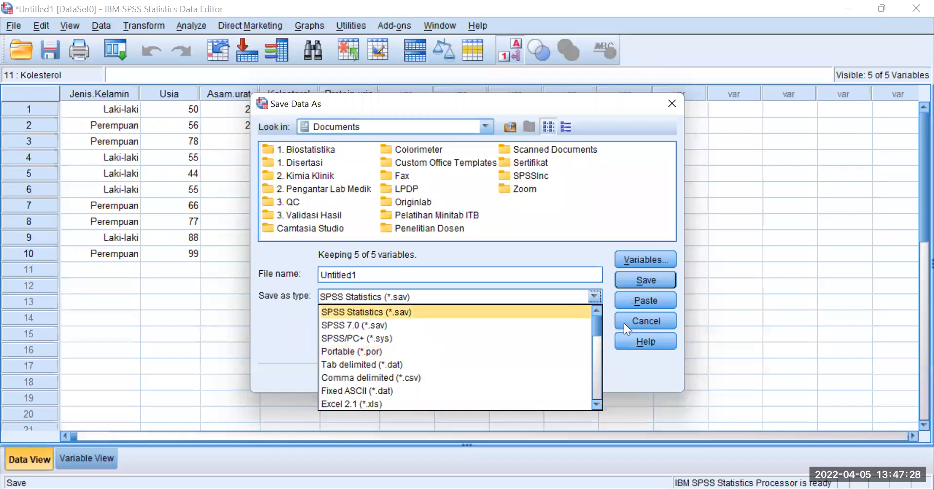
left_click(660, 320)
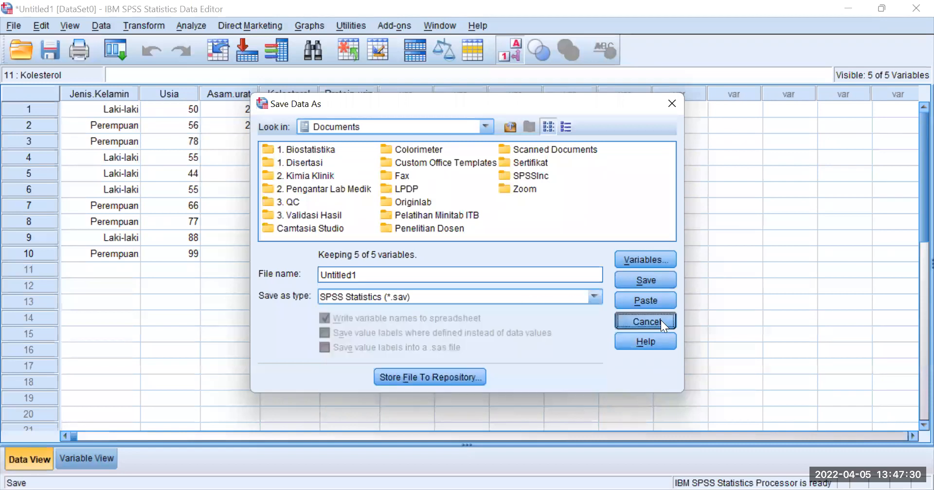
left_click(660, 320)
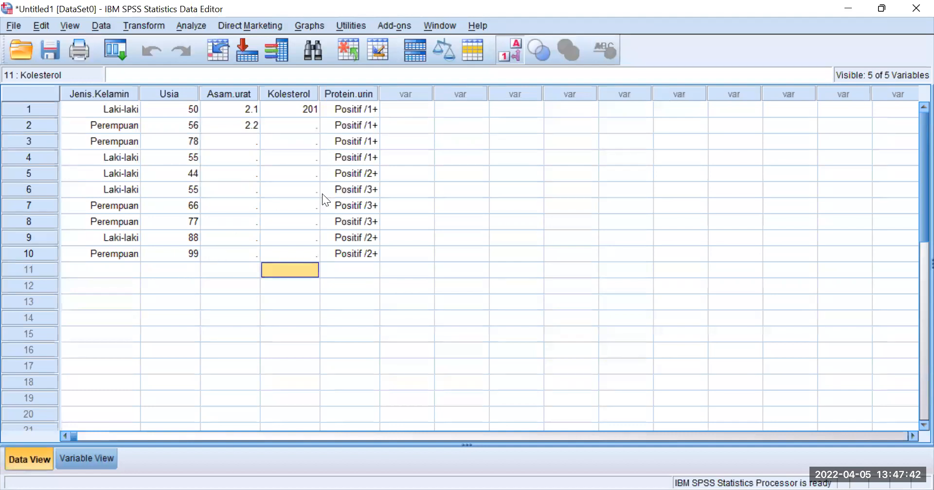
key("alt+Tab")
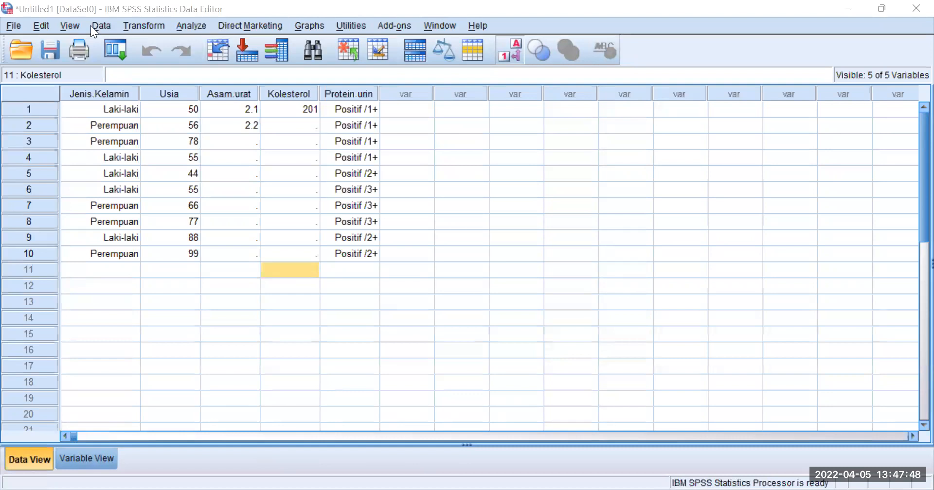
left_click(134, 26)
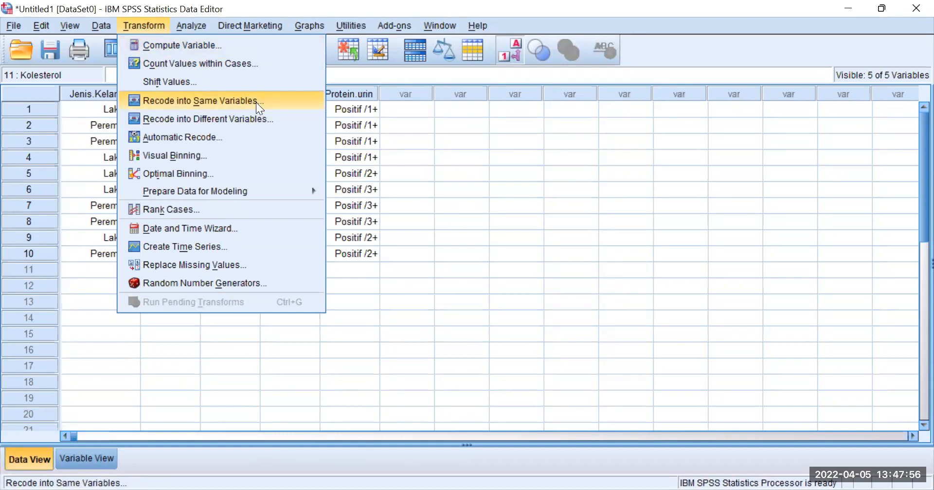
left_click(258, 13)
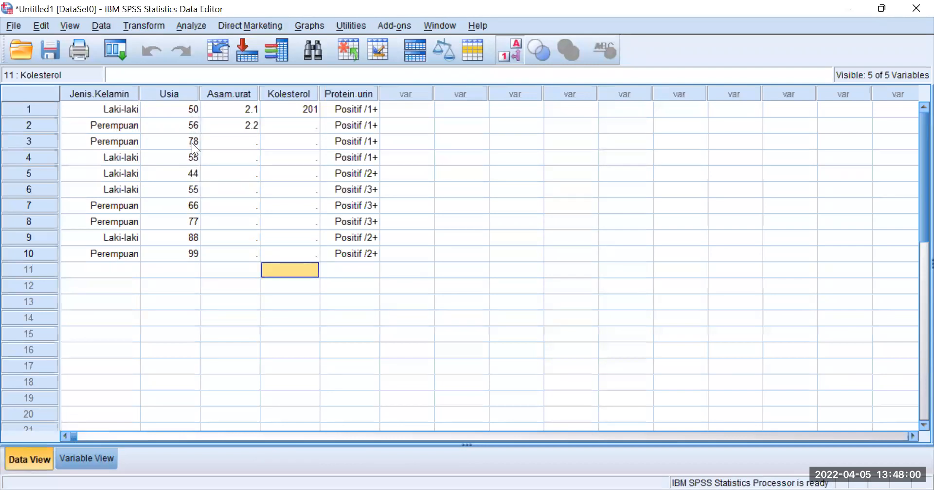
- Start a Recode into Different Variables with Usia as the input and kat_usia as the output variable
left_click(130, 26)
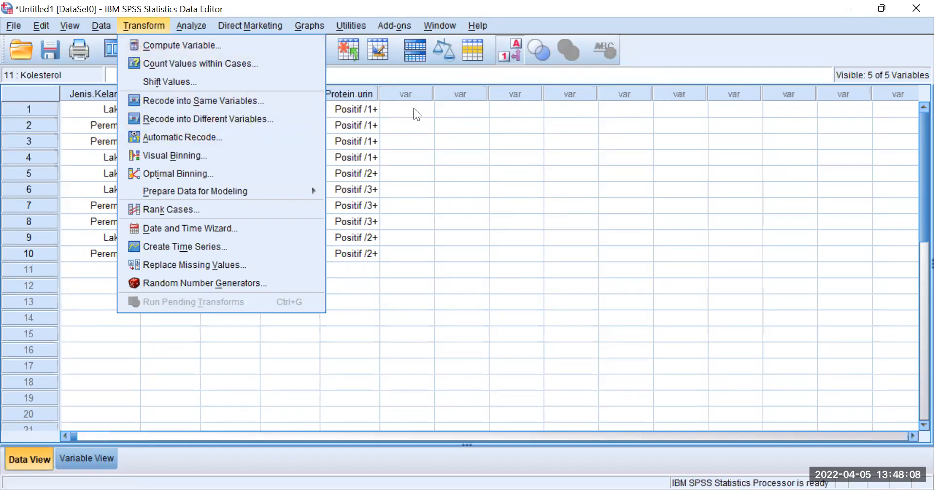
left_click(289, 121)
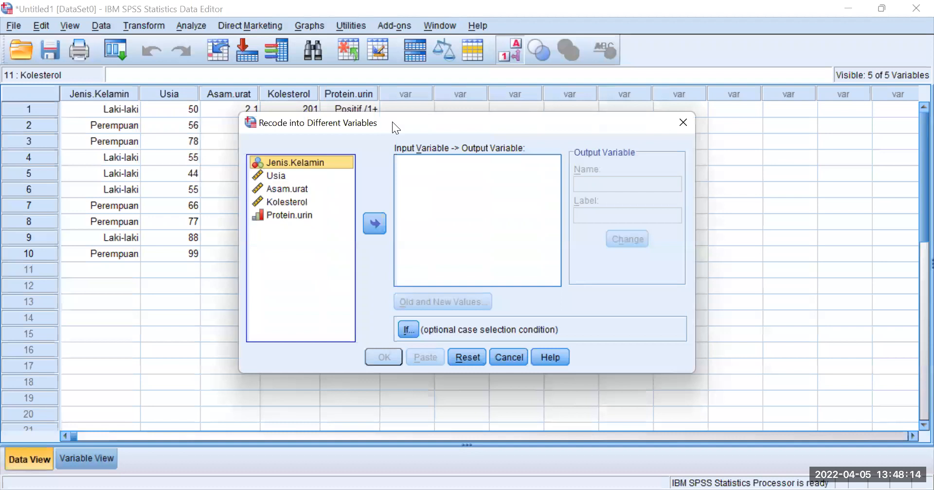
left_click_drag(392, 121, 451, 147)
left_click(352, 201)
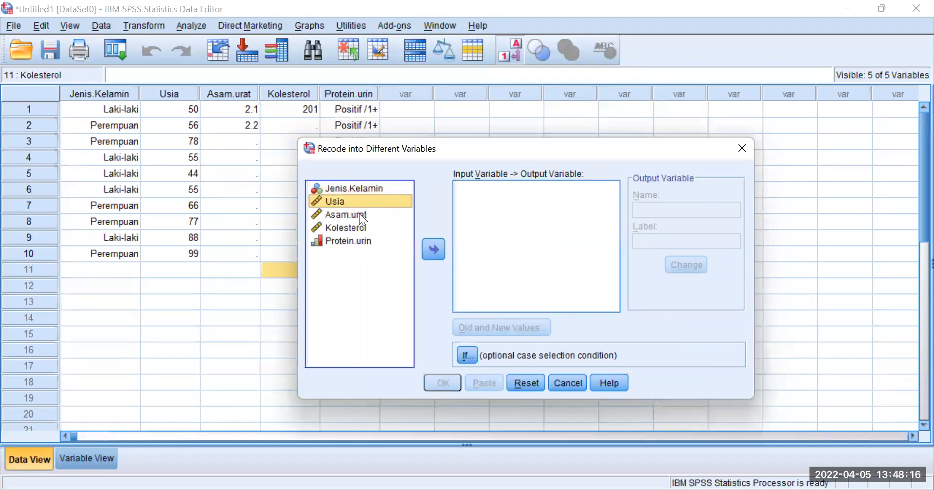
left_click(432, 250)
left_click(656, 214)
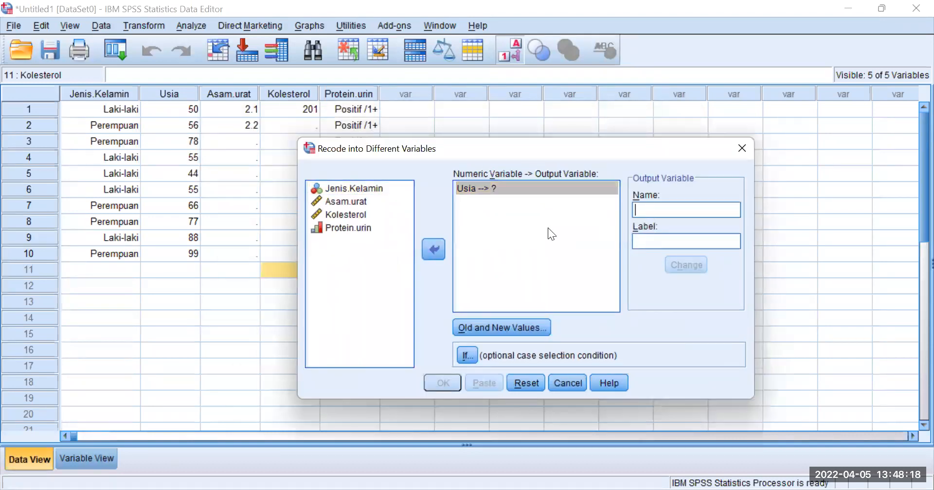
type("kat")
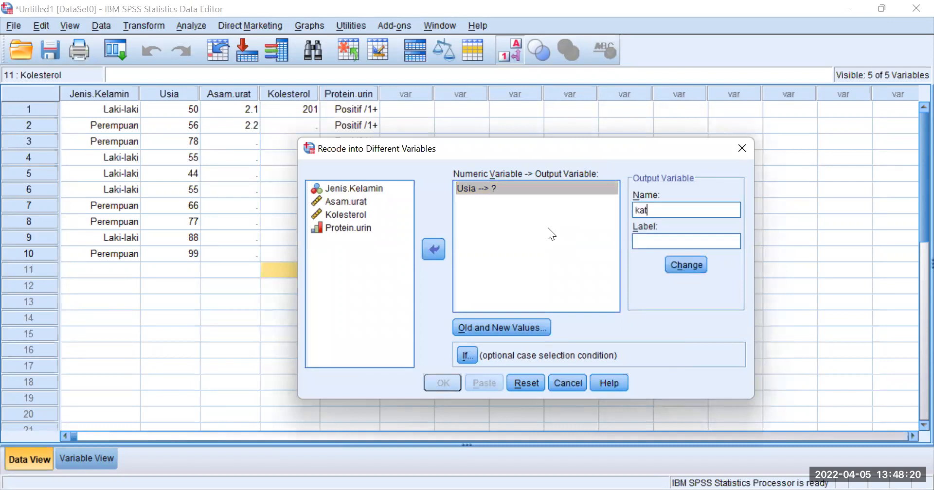
type("_usia")
left_click(682, 264)
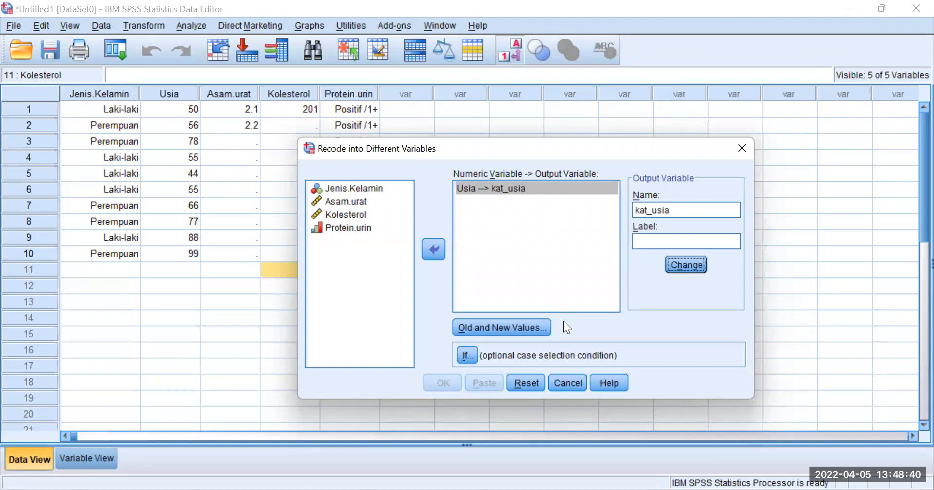
- Add a recode rule that turns Usia values from the lowest through 55 into 1
left_click(498, 327)
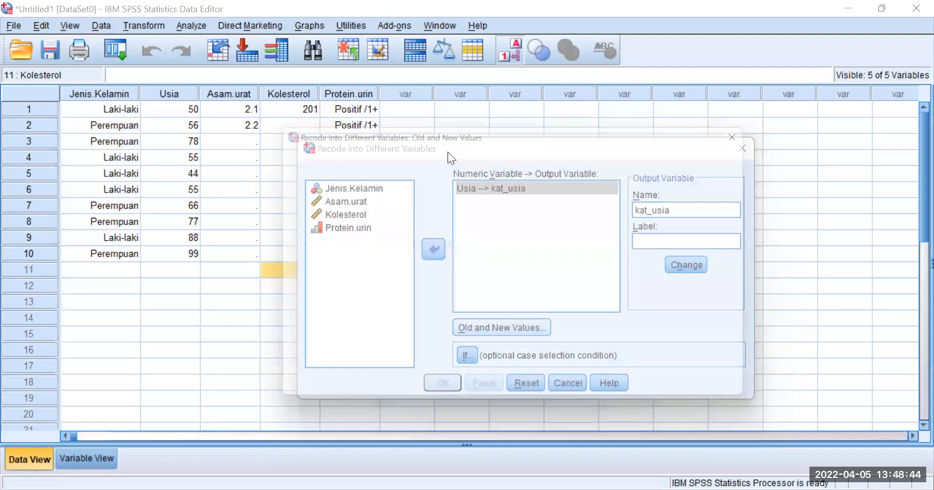
left_click_drag(466, 132, 615, 123)
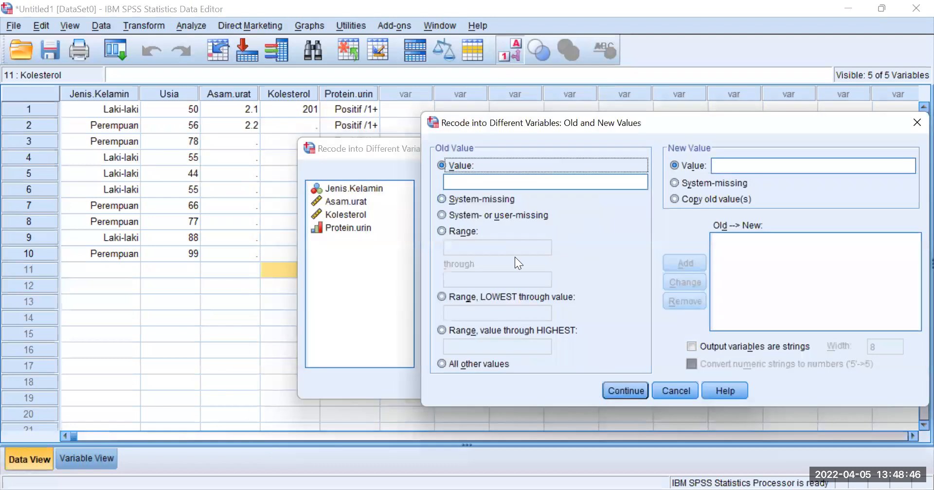
left_click(442, 297)
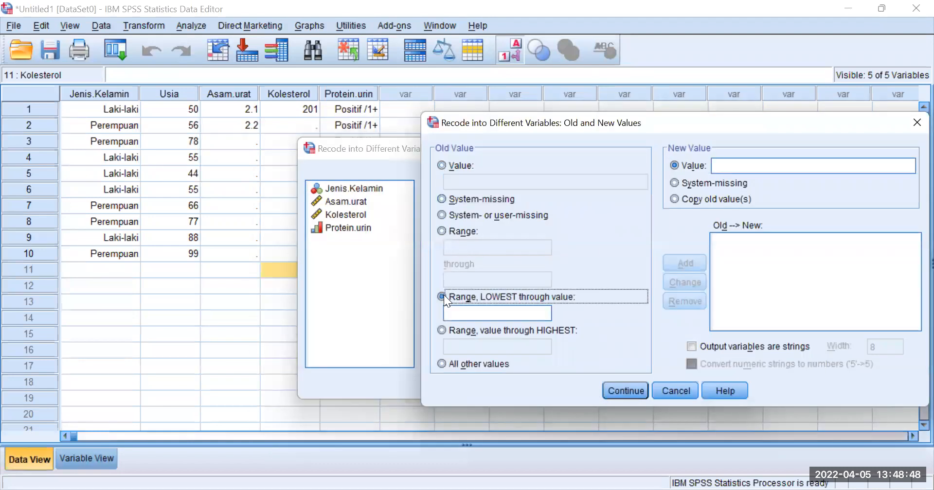
left_click(502, 317)
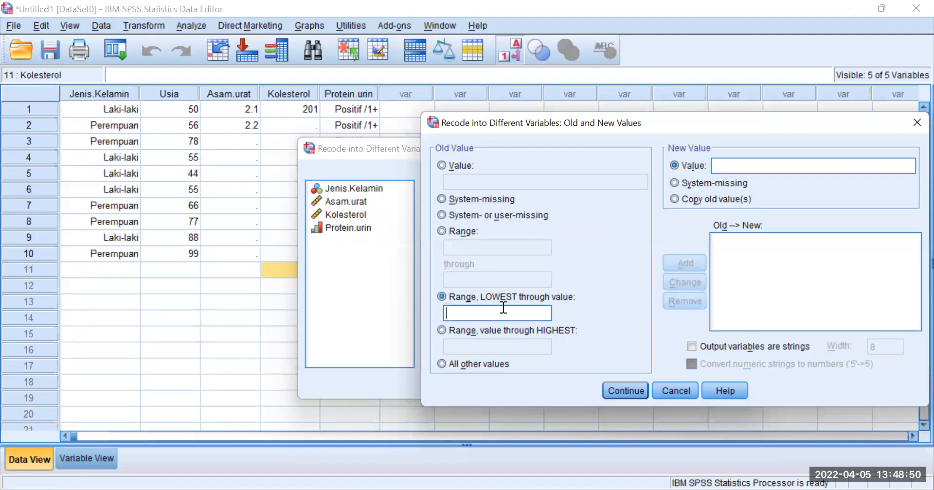
type("55")
left_click(724, 160)
type("1")
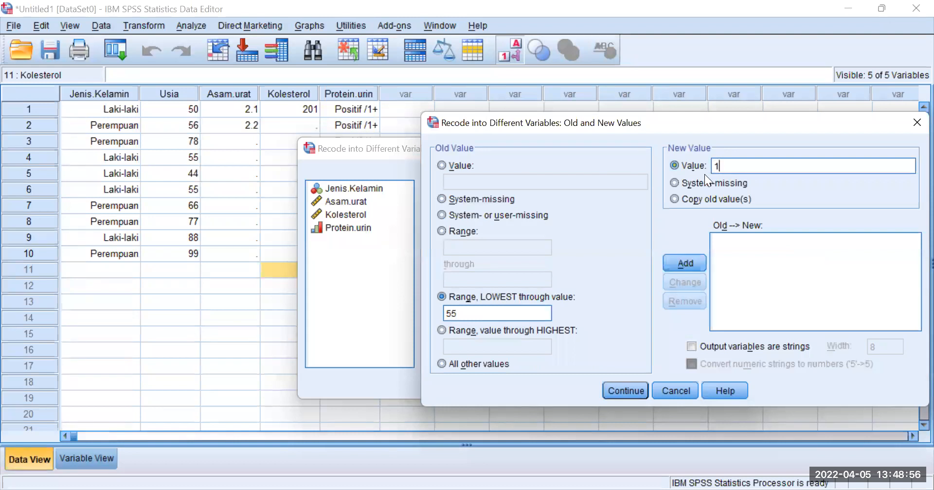
left_click(690, 264)
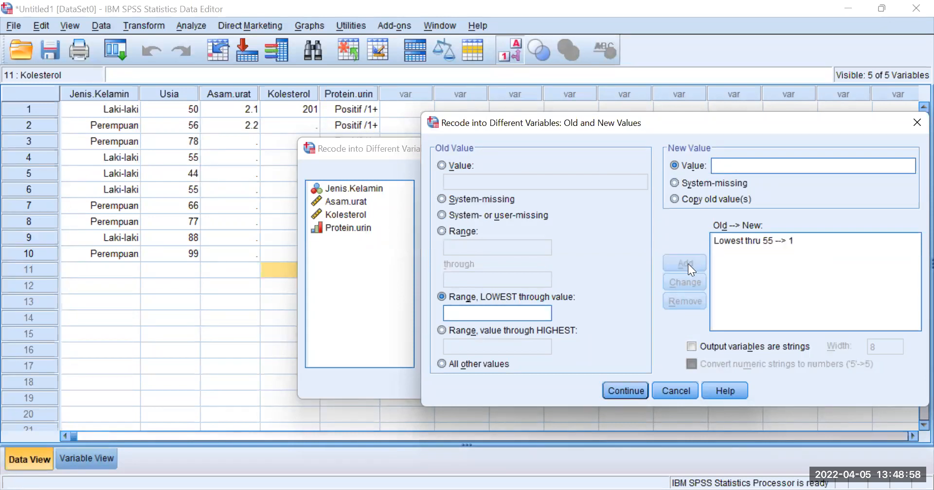
- Add a recode rule that turns all other Usia values into 2, and accept the rules
left_click(464, 367)
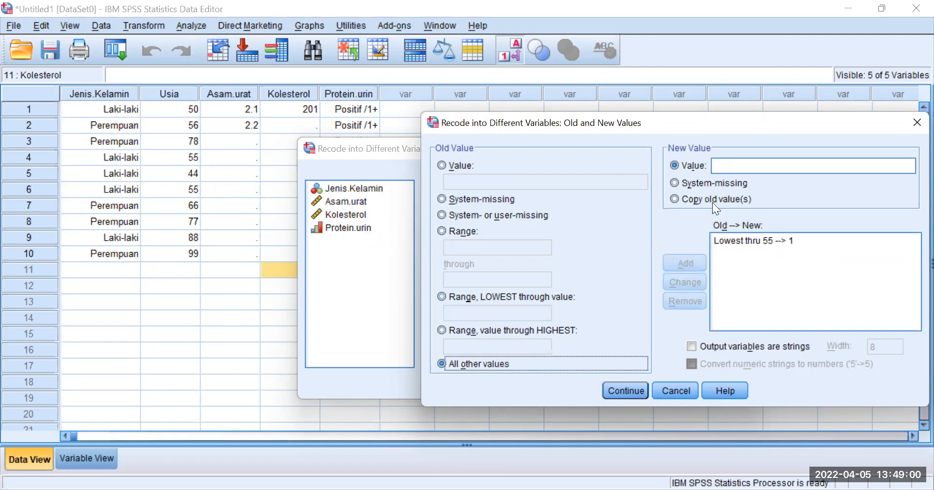
left_click(717, 162)
type("2")
left_click(690, 263)
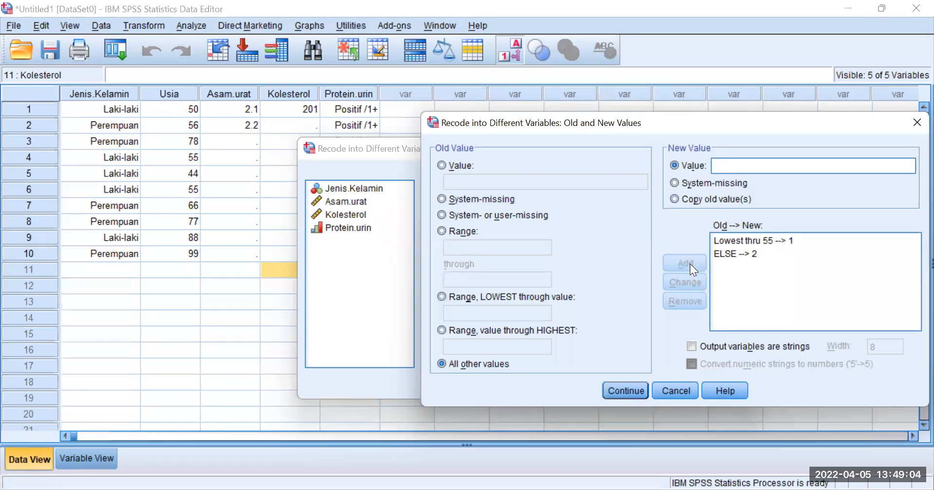
left_click(625, 391)
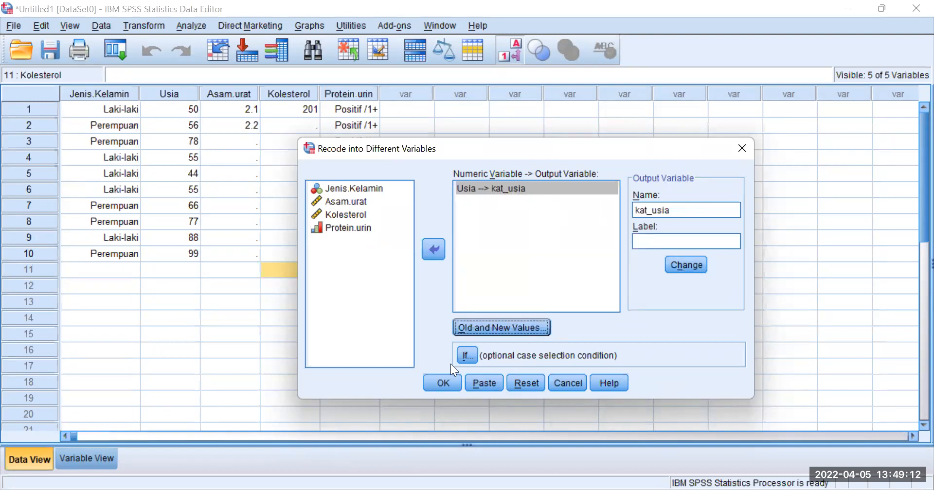
- Recheck the old and new value rules, run the recode, and inspect the kat_usia column in the data
left_click(499, 322)
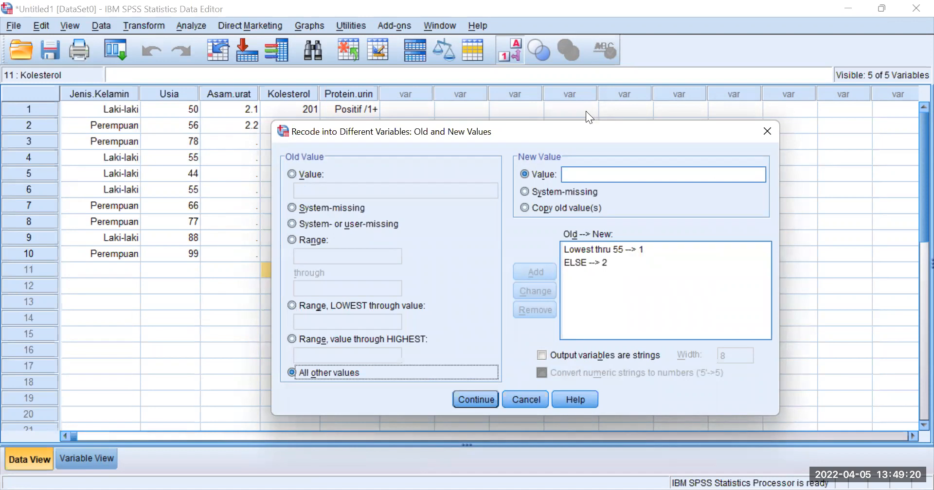
key("Return")
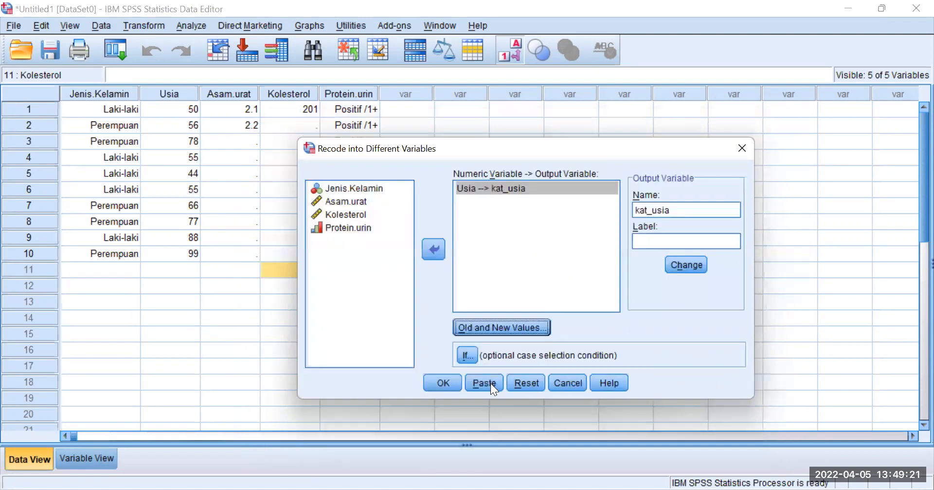
left_click(442, 384)
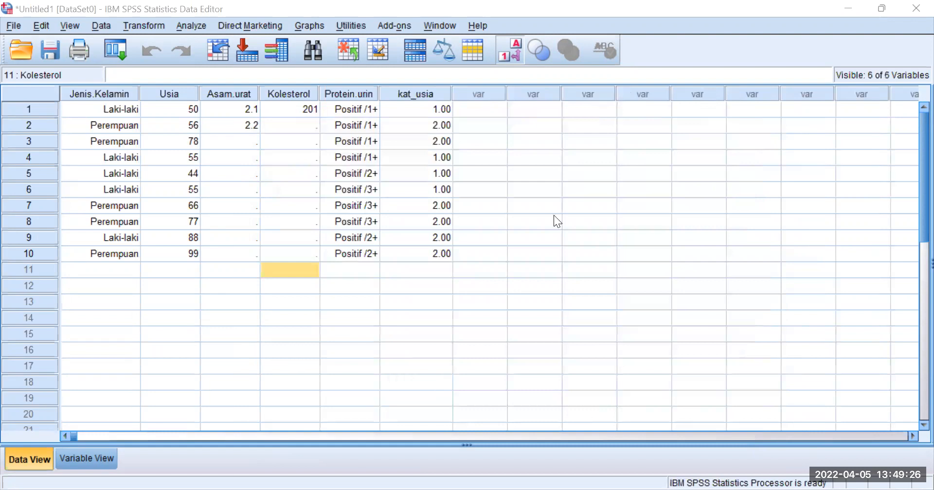
left_click(432, 93)
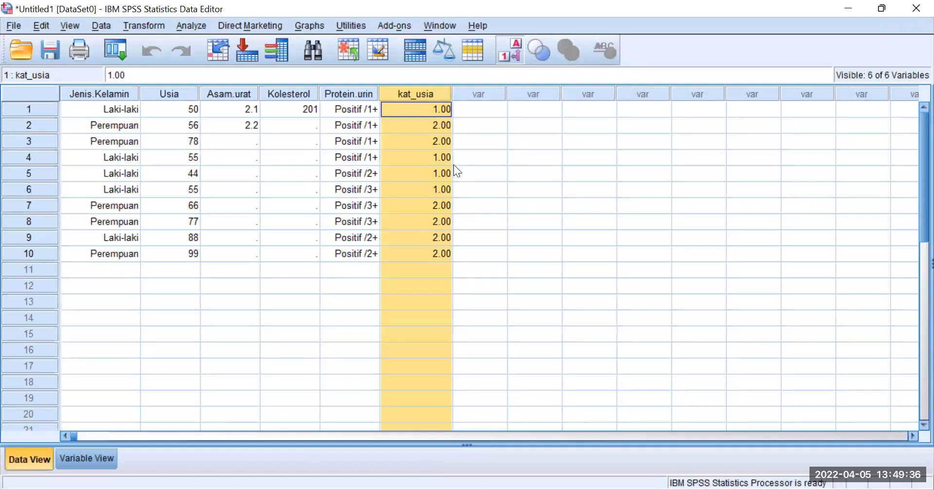
left_click(444, 111)
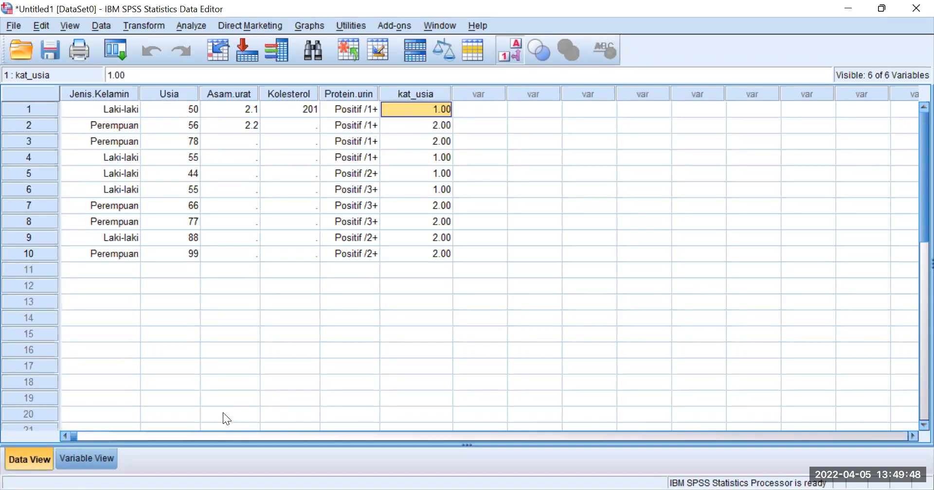
- Set the kat_usia variable to 0 decimals and a width of 1 in the variable definitions
left_click(78, 459)
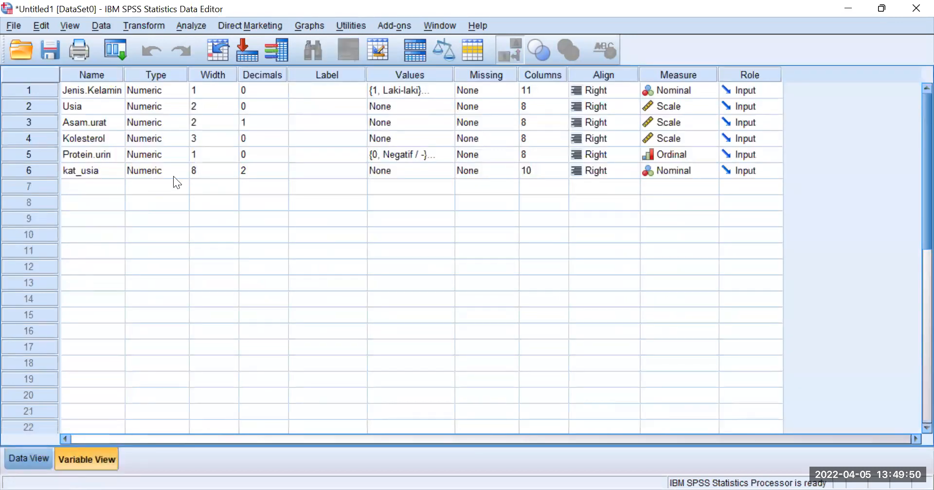
left_click(282, 169)
left_click(281, 171)
left_click(281, 171)
left_click(214, 168)
key("Delete")
type("1")
key("Tab")
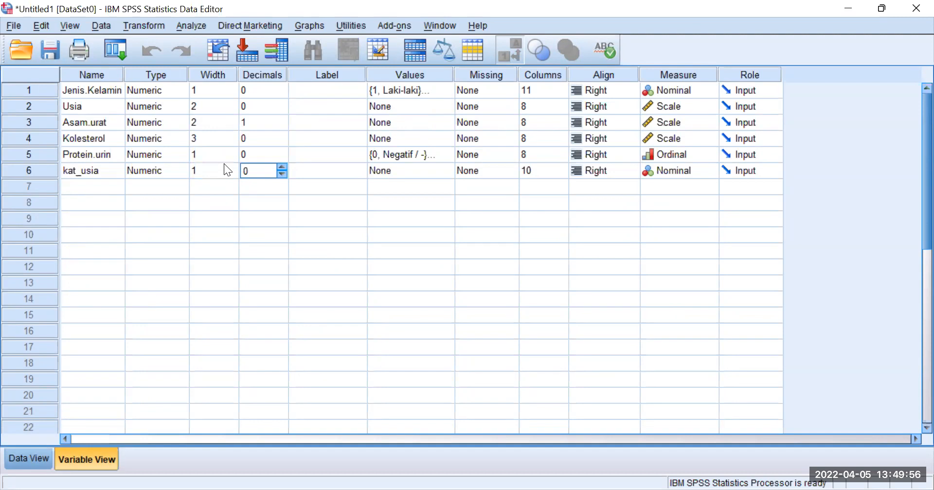
- Add the value label "<55 tahun" for code 1 of kat_usia
key("Tab")
key("Tab")
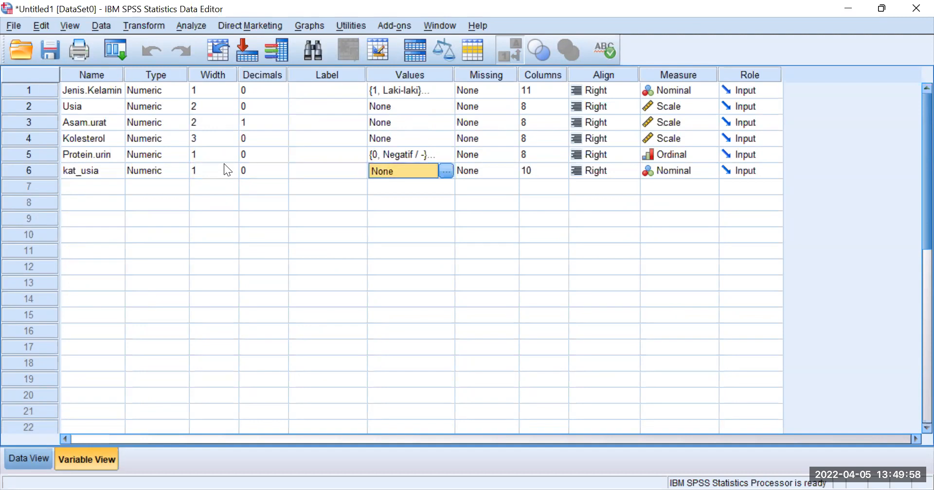
left_click(446, 171)
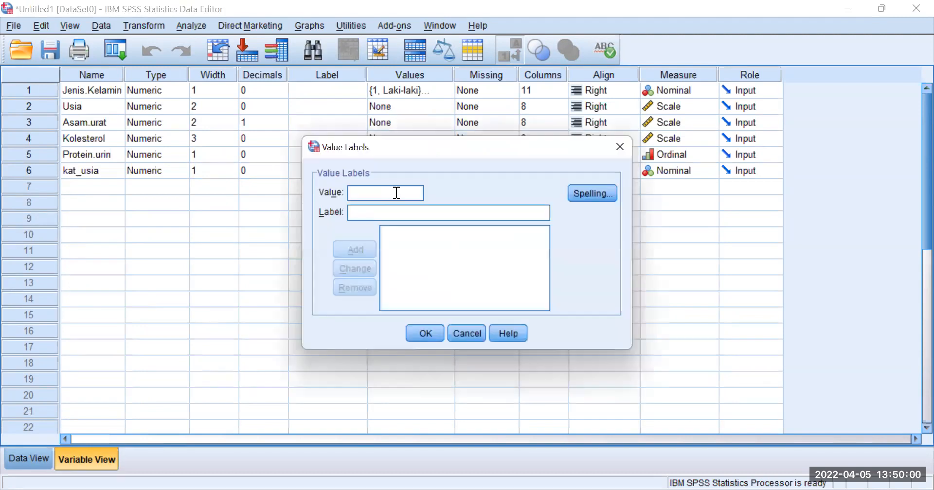
type("1")
key("Tab")
type("<55")
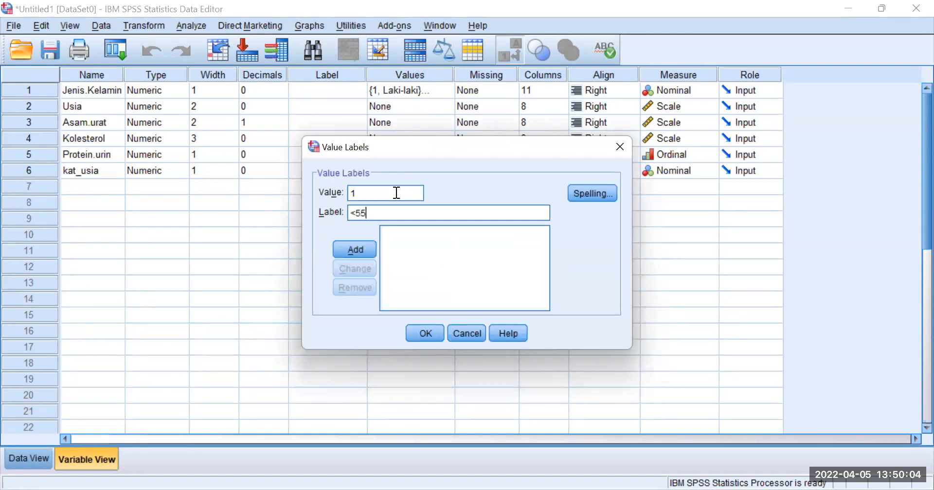
type(" tahun")
key("Return")
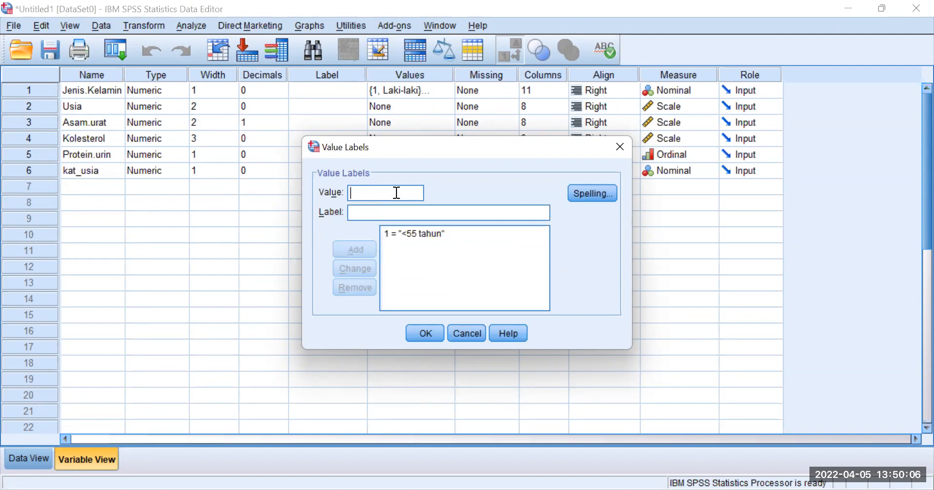
- Add the value label "> 55 tahun" for code 2 of kat_usia and accept the value labels
type("2")
left_click(388, 212)
type(">")
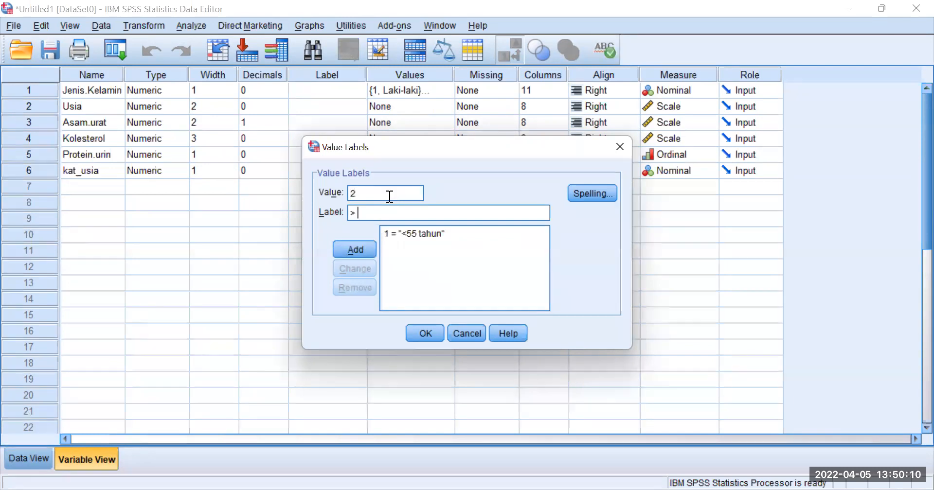
type(" 55 tahun")
left_click(368, 246)
left_click(422, 331)
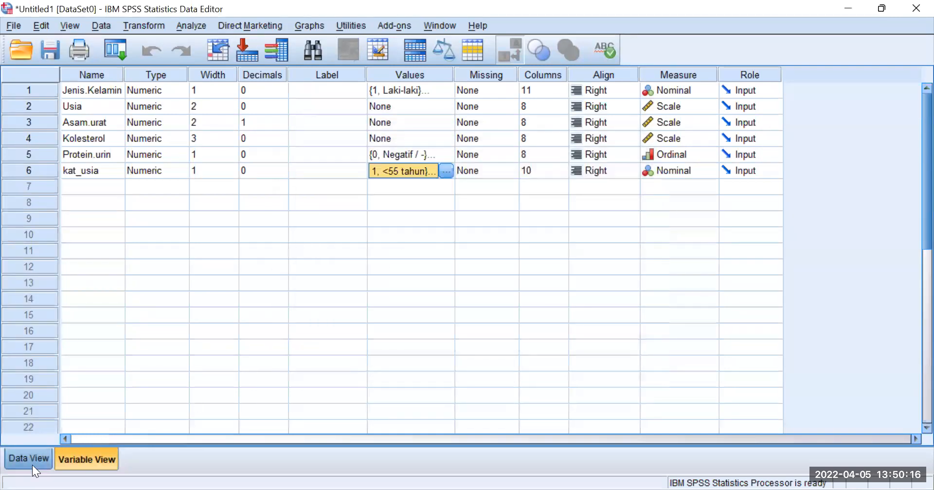
- Compare the labelled kat_usia categories with the original Usia values in the data
left_click(32, 459)
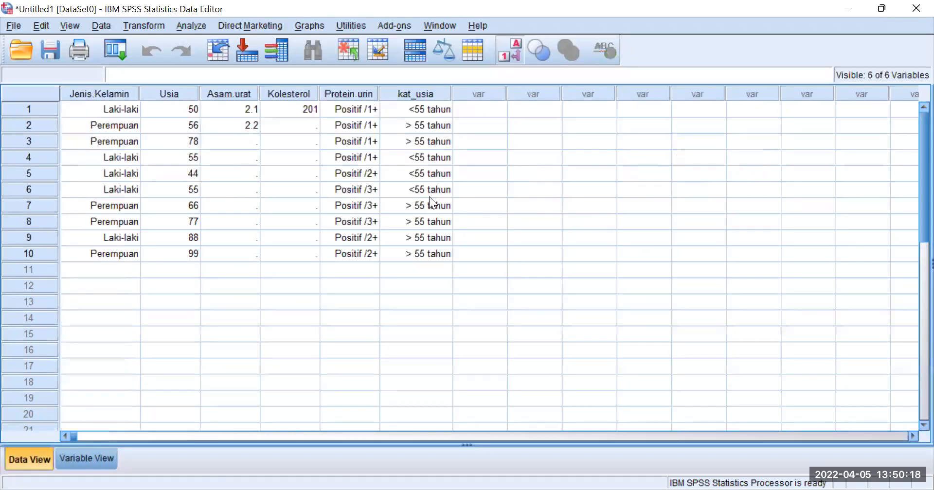
left_click(143, 27)
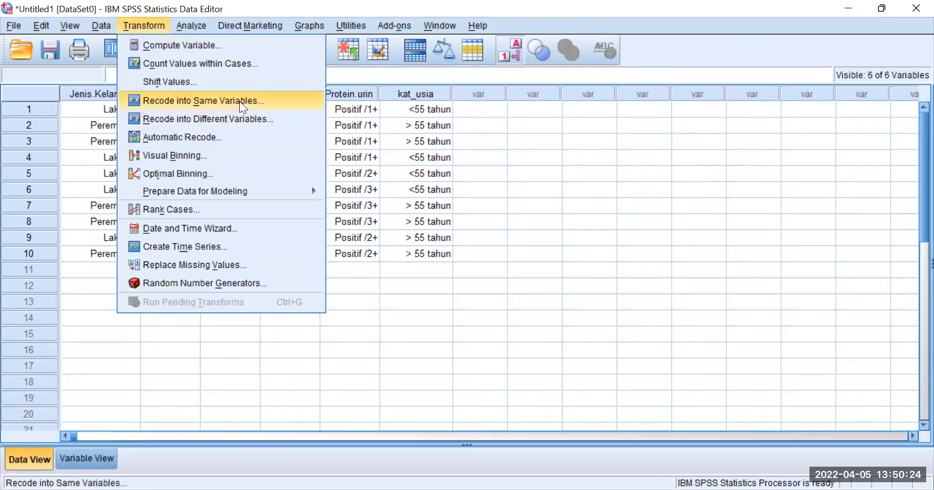
left_click(413, 95)
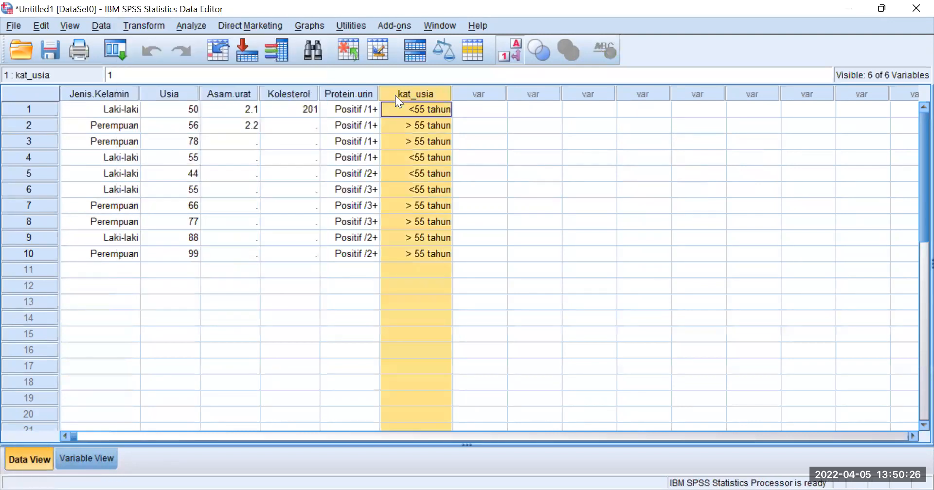
left_click(169, 93)
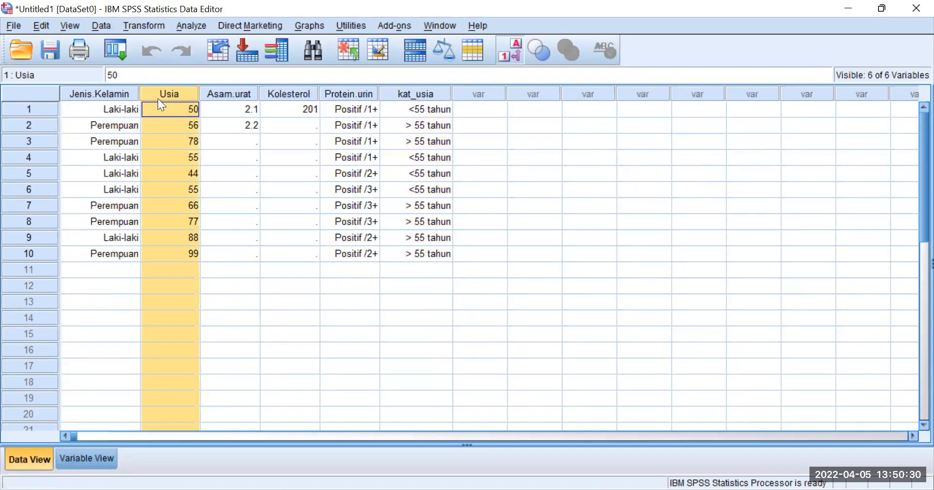
left_click(150, 25)
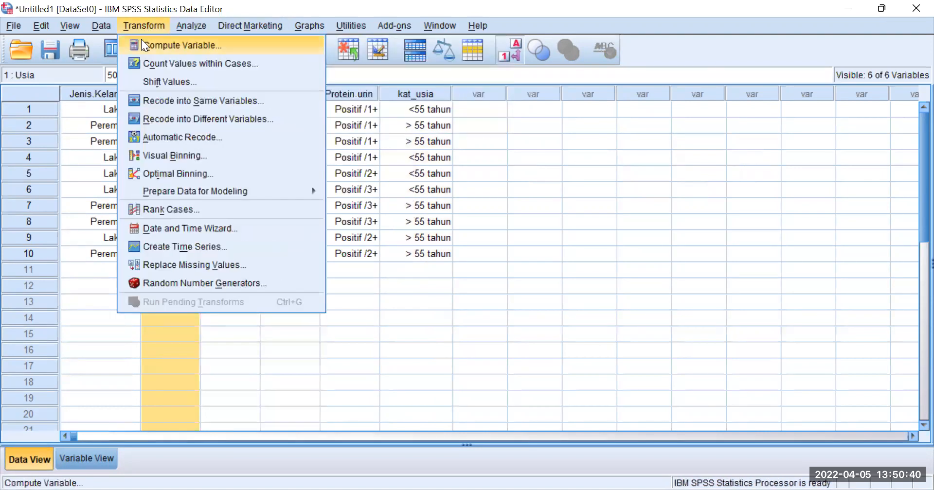
mouse_move(194, 25)
mouse_move(228, 61)
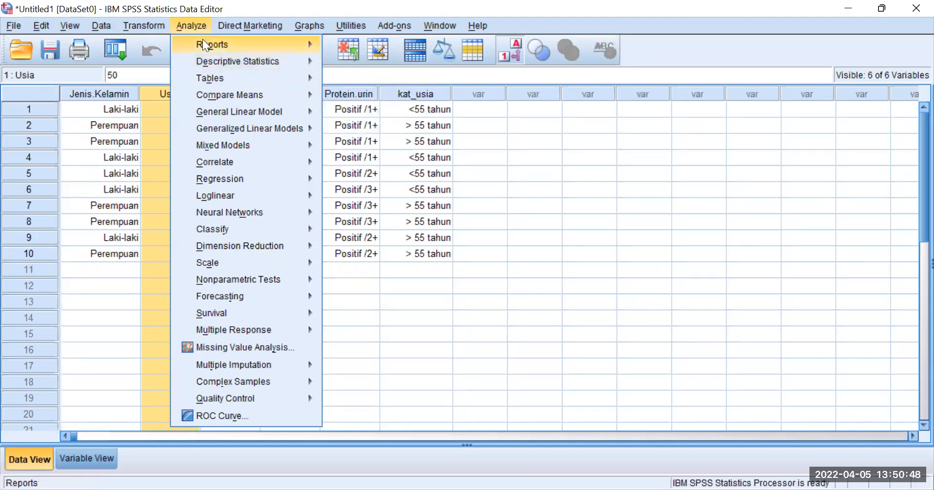
left_click(199, 22)
left_click(196, 21)
mouse_move(263, 10)
mouse_move(192, 27)
mouse_move(319, 101)
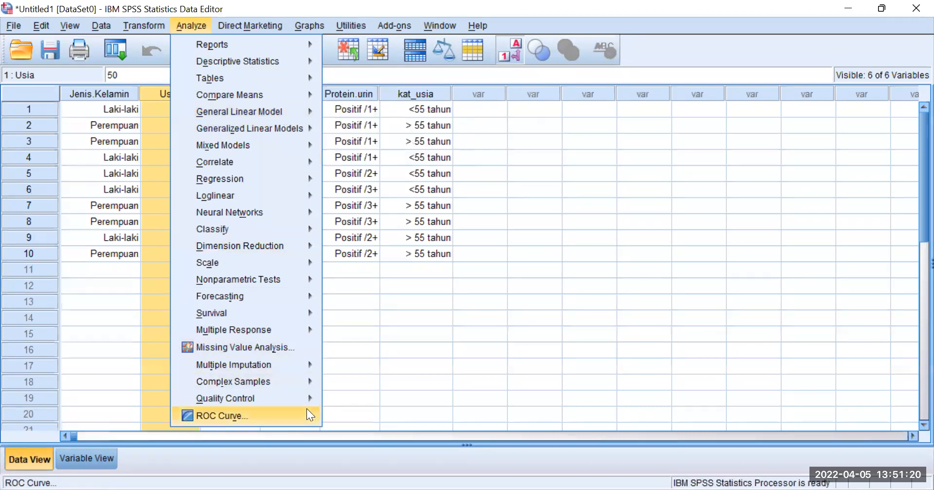
mouse_move(306, 401)
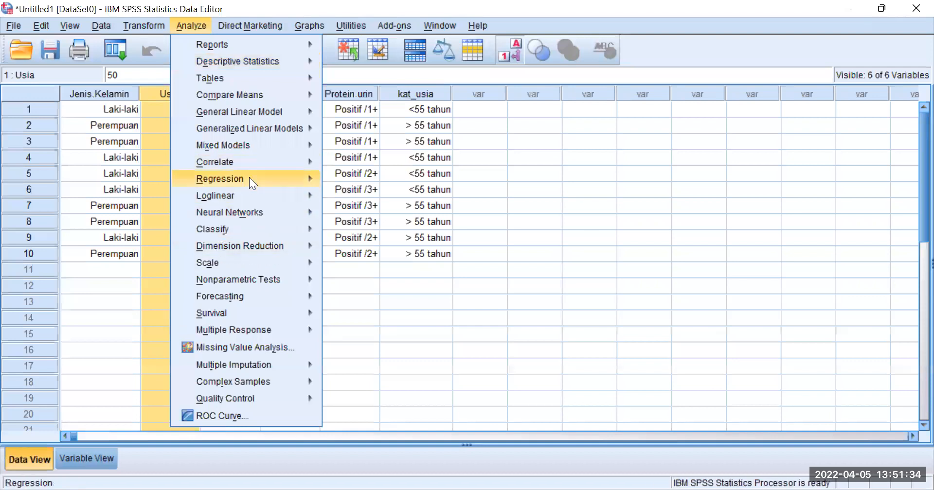
mouse_move(249, 177)
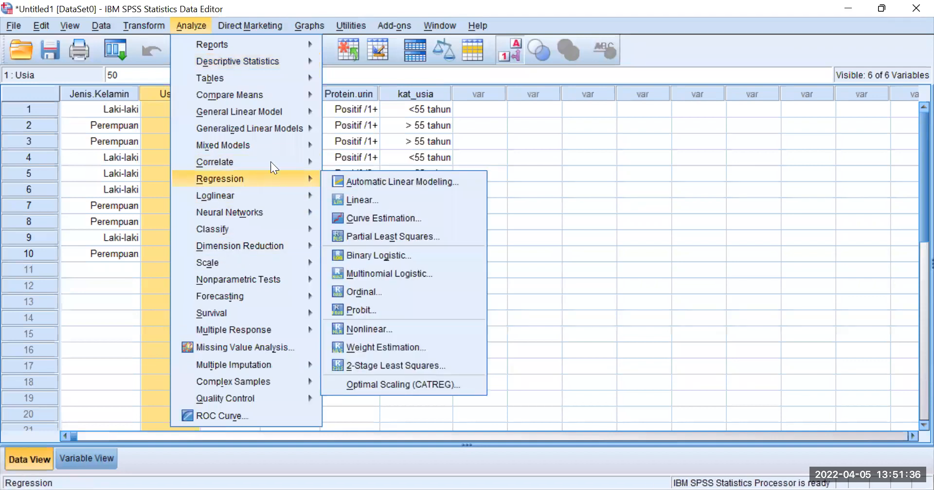
mouse_move(274, 161)
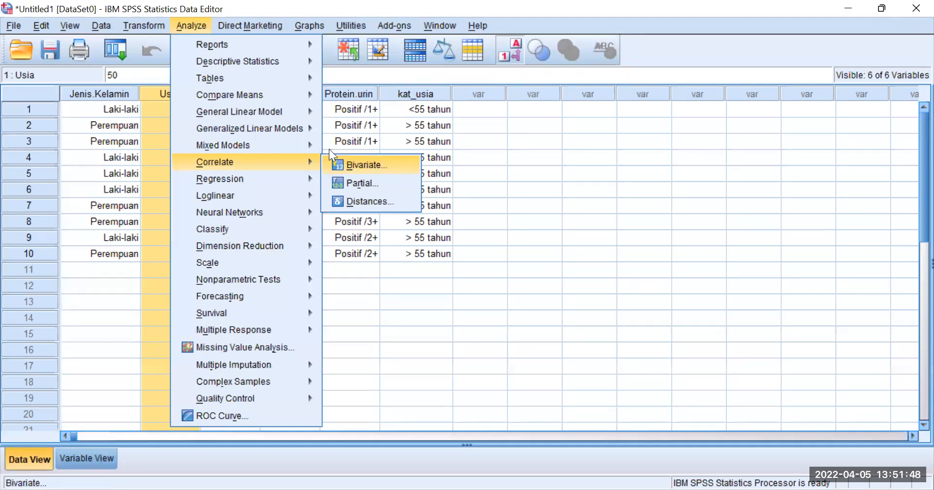
mouse_move(221, 42)
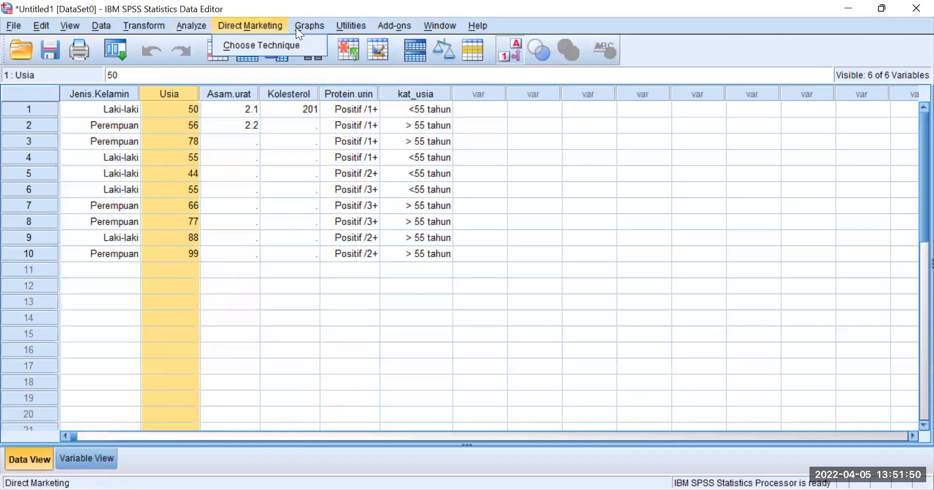
mouse_move(314, 26)
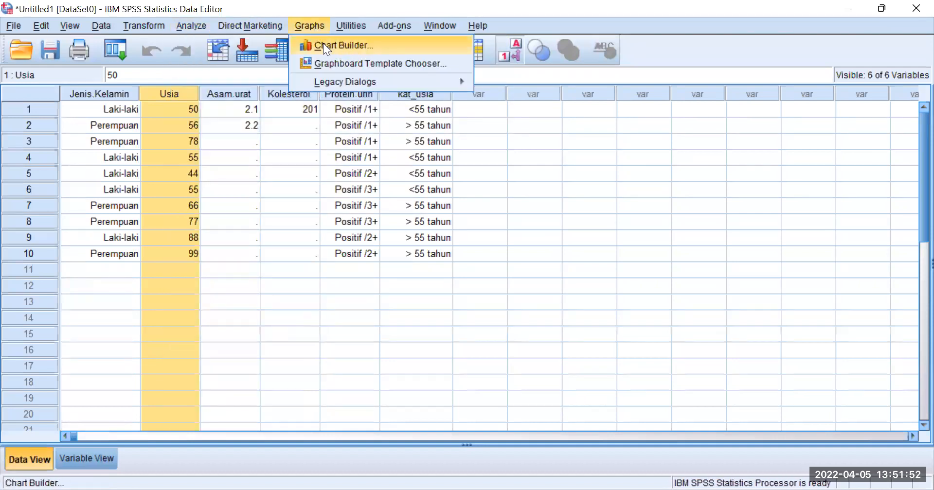
mouse_move(207, 21)
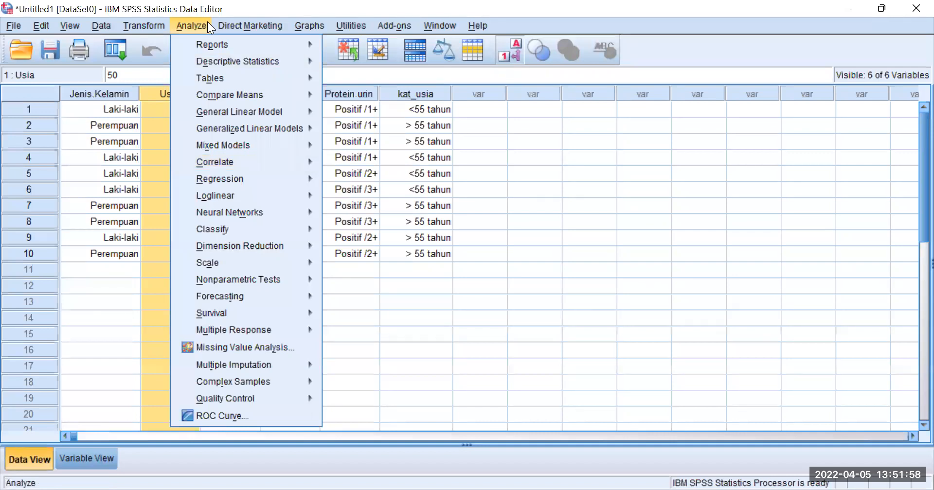
left_click(536, 188)
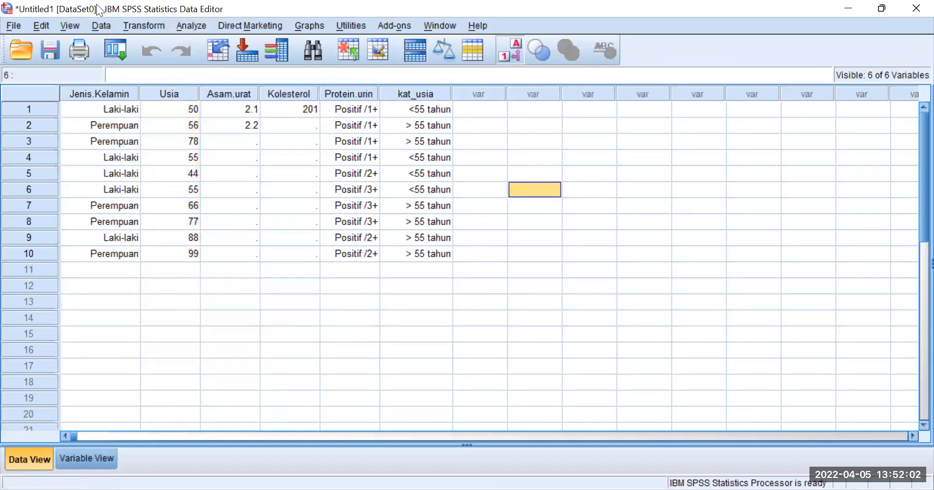
- Open the Santy.sav dataset from the SPSSInc folder, discarding the changes to the untitled dataset
left_click(7, 27)
mouse_move(64, 63)
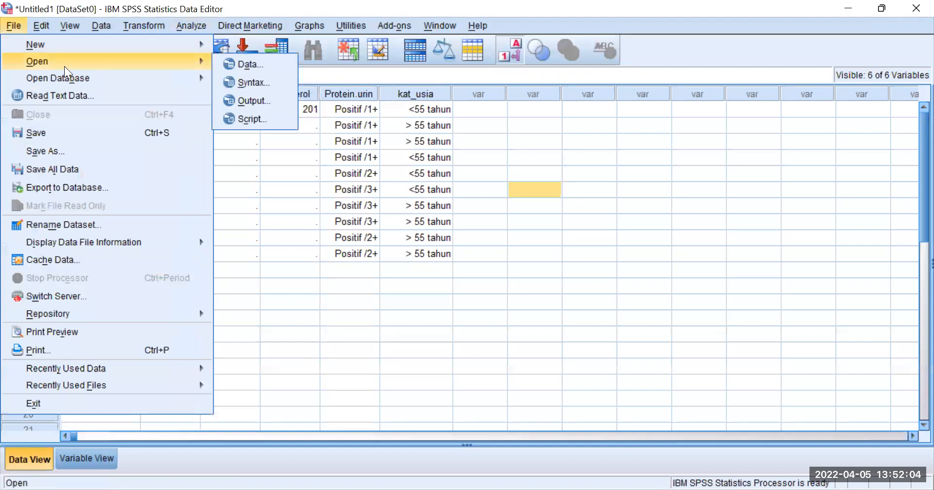
key("Return")
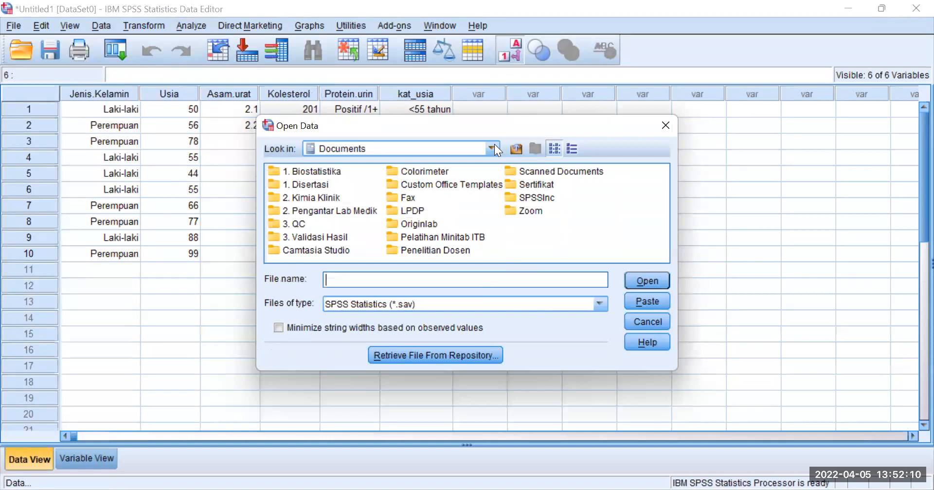
left_click(526, 197)
double_click(526, 196)
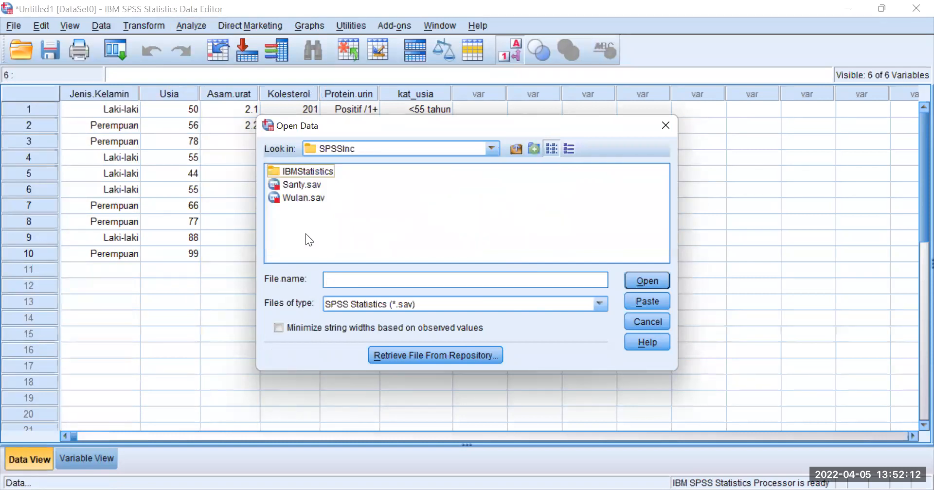
left_click(300, 187)
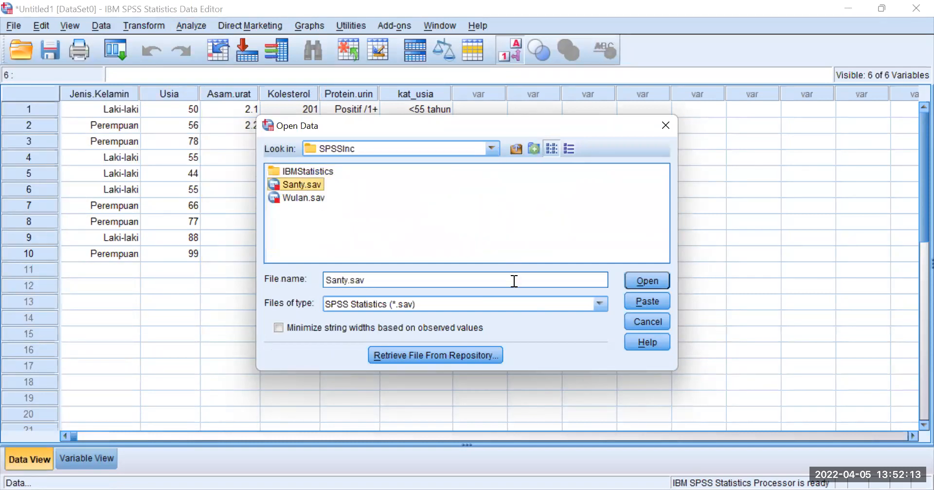
left_click(652, 285)
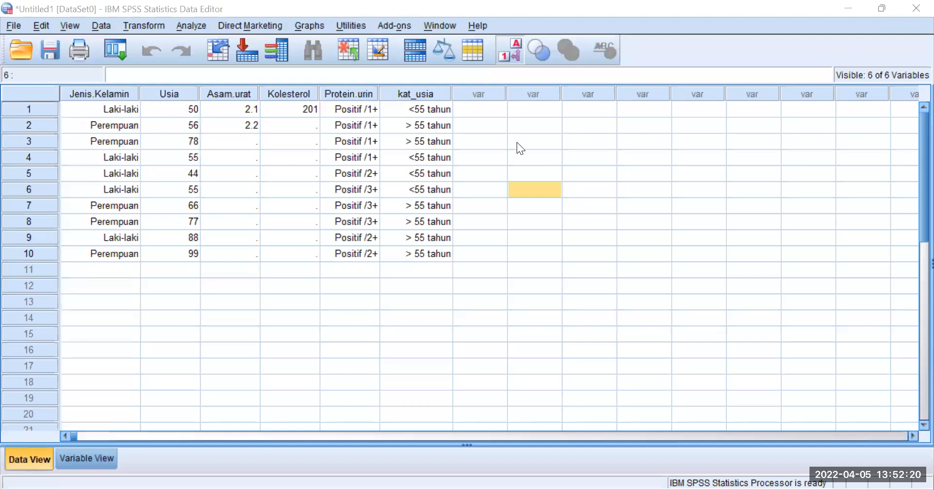
left_click(473, 285)
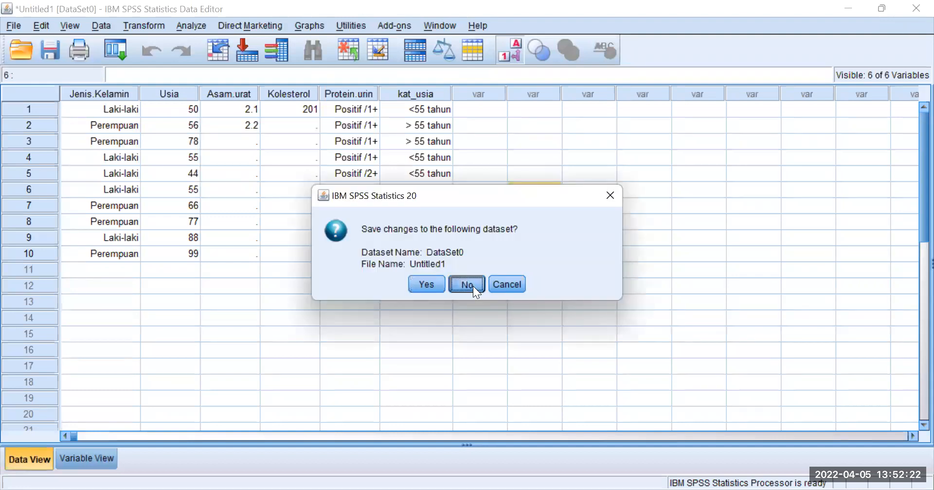
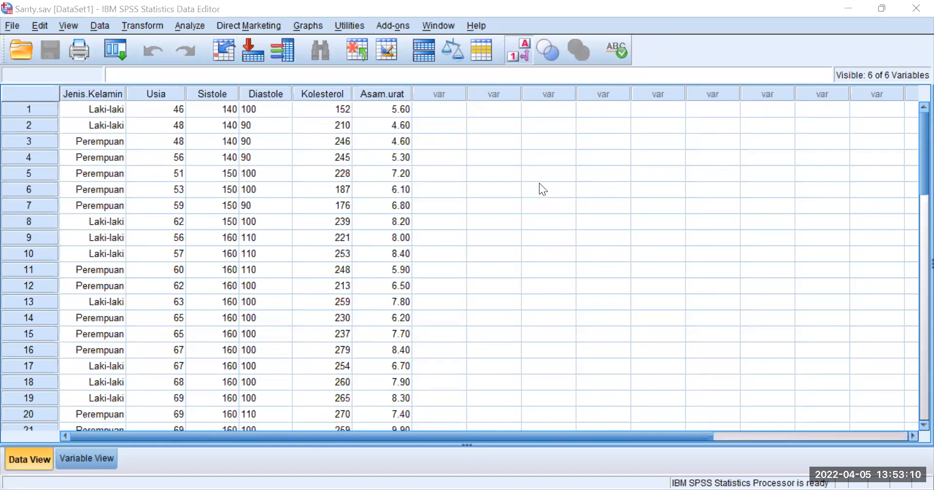
- Review the Usia, Sistole, Kolesterol and Asam.urat columns of the opened dataset
left_click(161, 90)
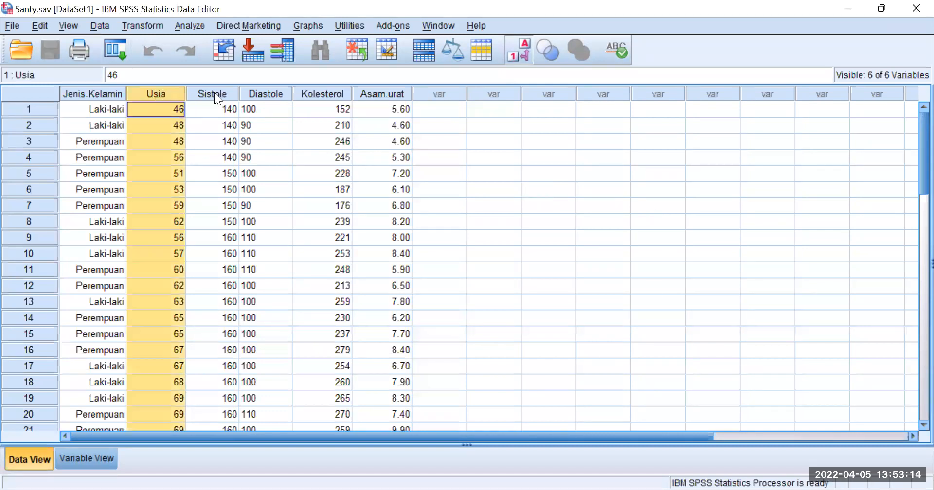
left_click(215, 93)
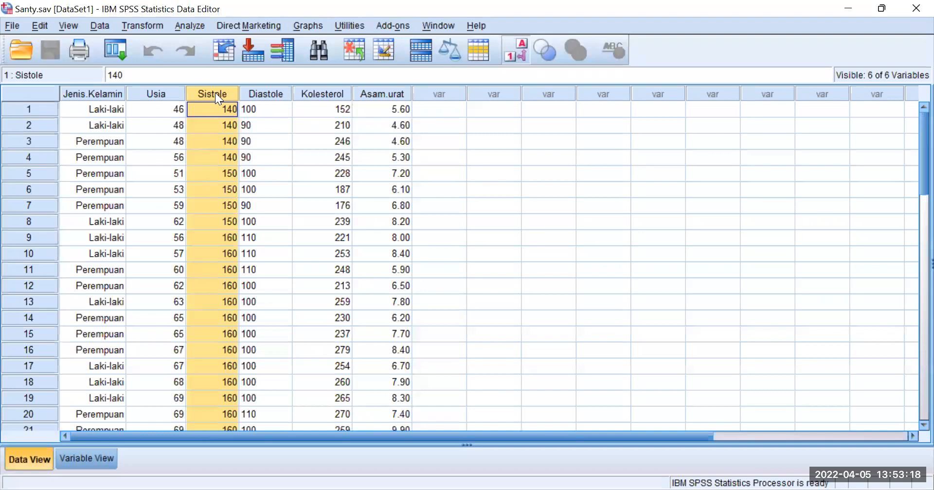
left_click(321, 93)
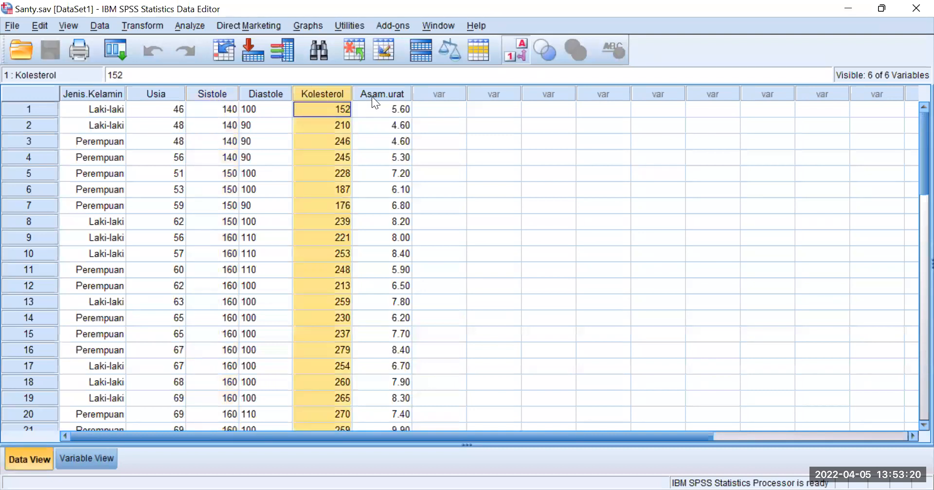
left_click(374, 96)
left_click(514, 211)
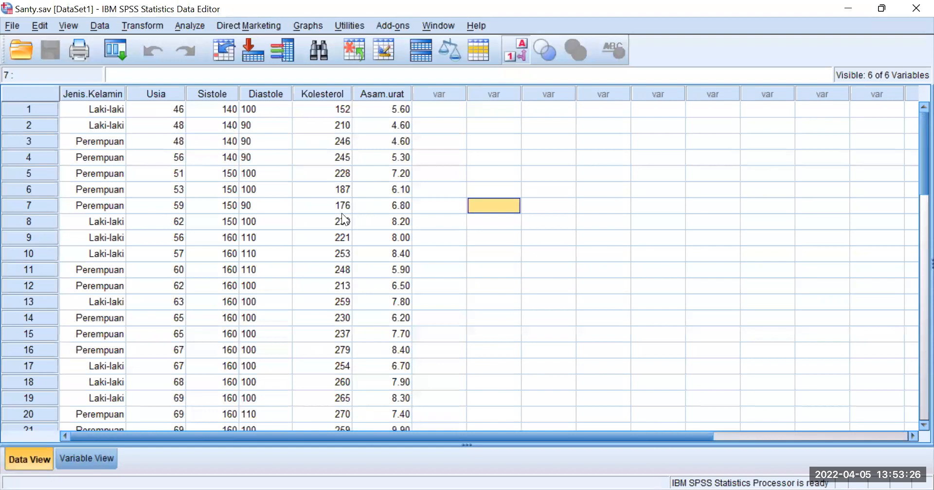
- Open the Explore descriptive analysis for the dataset and reposition its dialog over the data
left_click(190, 26)
mouse_move(194, 61)
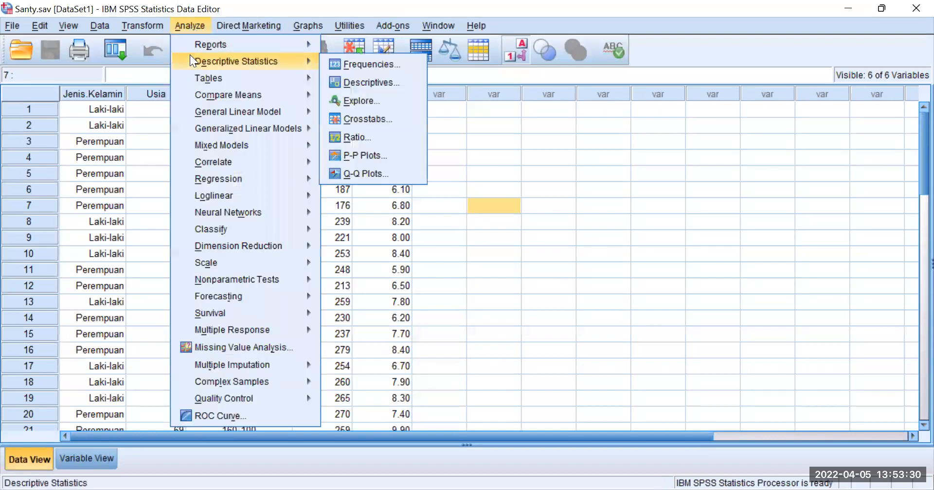
left_click(385, 101)
left_click_drag(429, 137, 450, 142)
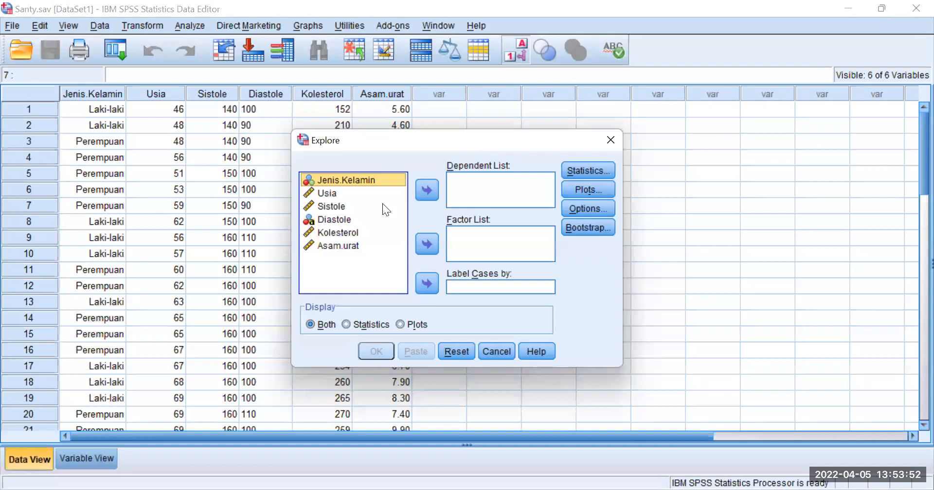
left_click(330, 195)
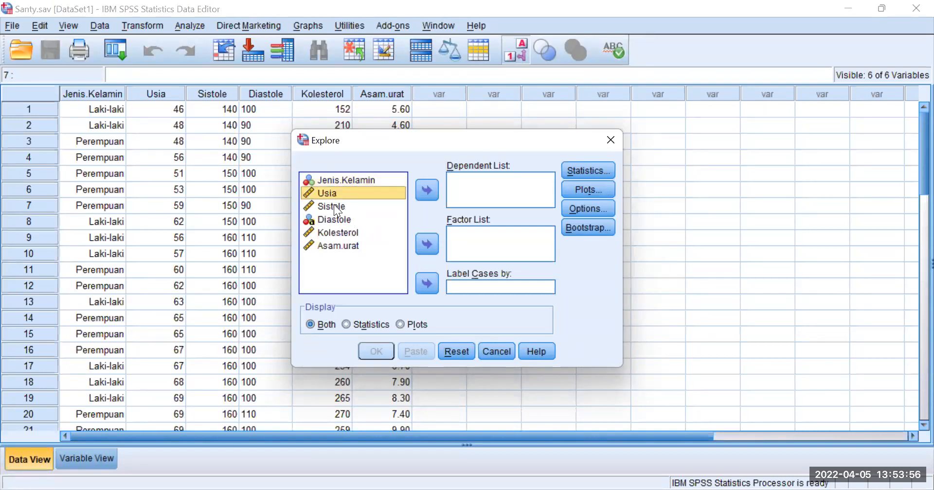
left_click(333, 206, "shift")
left_click(350, 233, "ctrl")
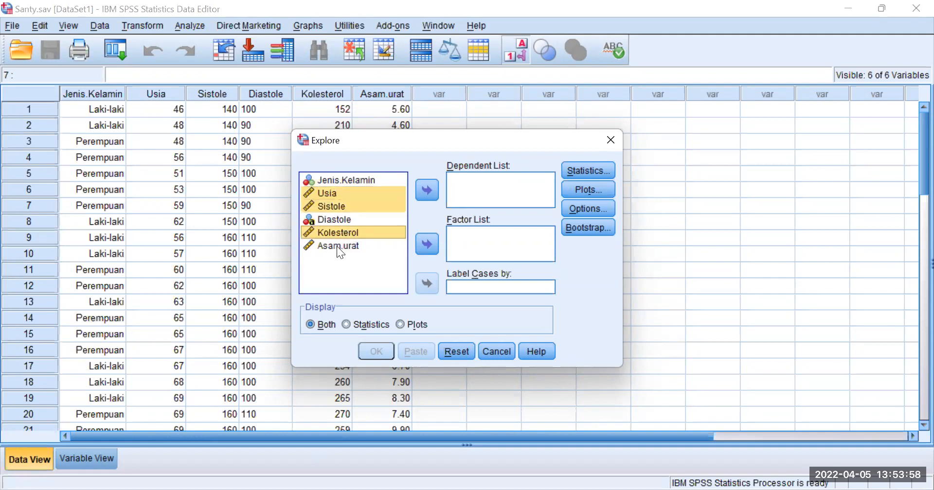
left_click(337, 245, "ctrl")
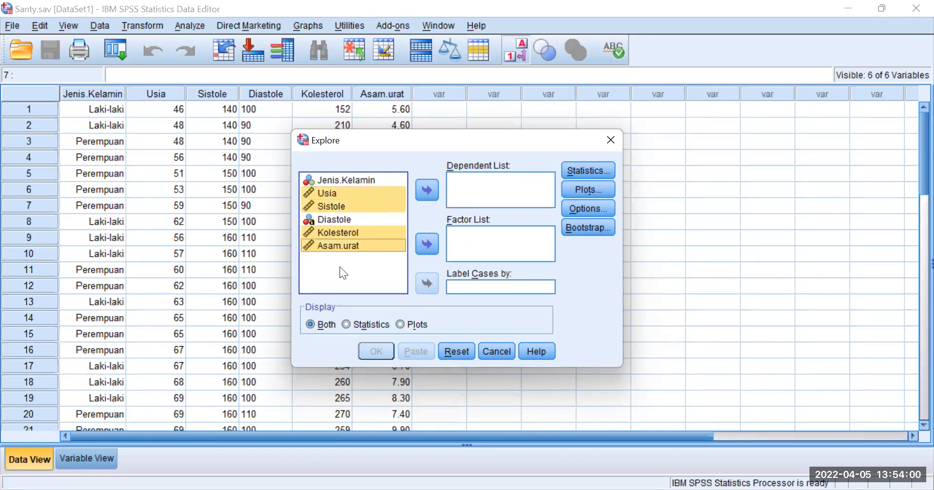
left_click(358, 193)
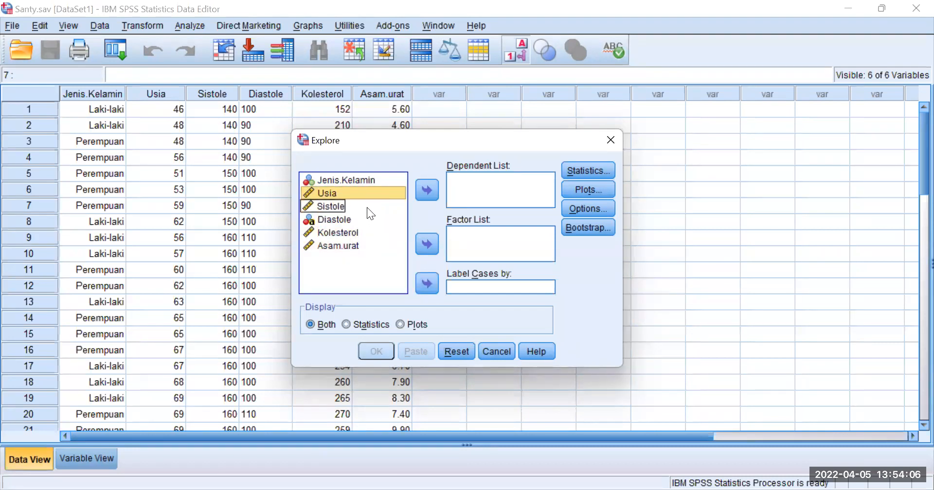
left_click(331, 206, "ctrl")
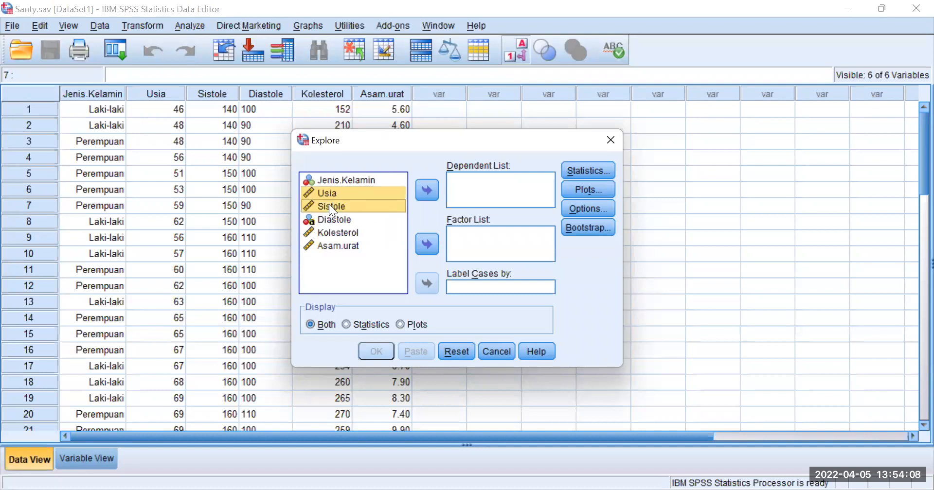
left_click(355, 234, "ctrl")
left_click(372, 246, "ctrl")
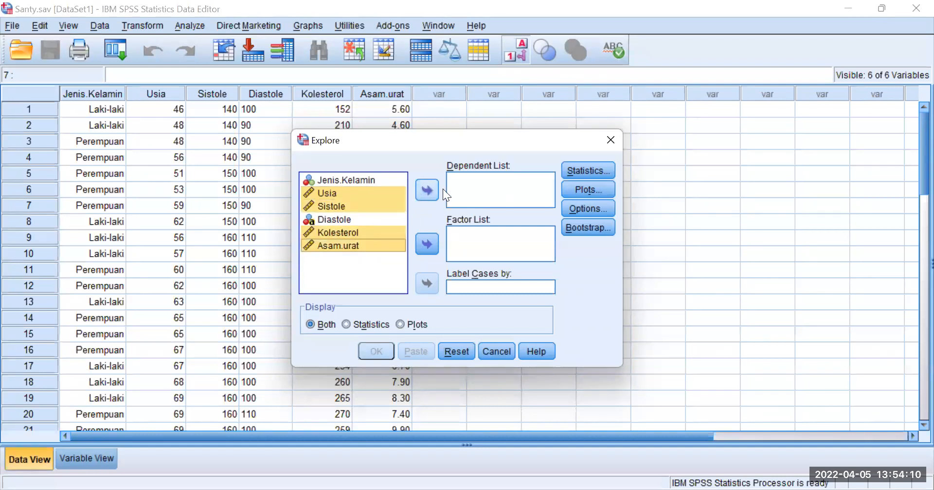
left_click(423, 192)
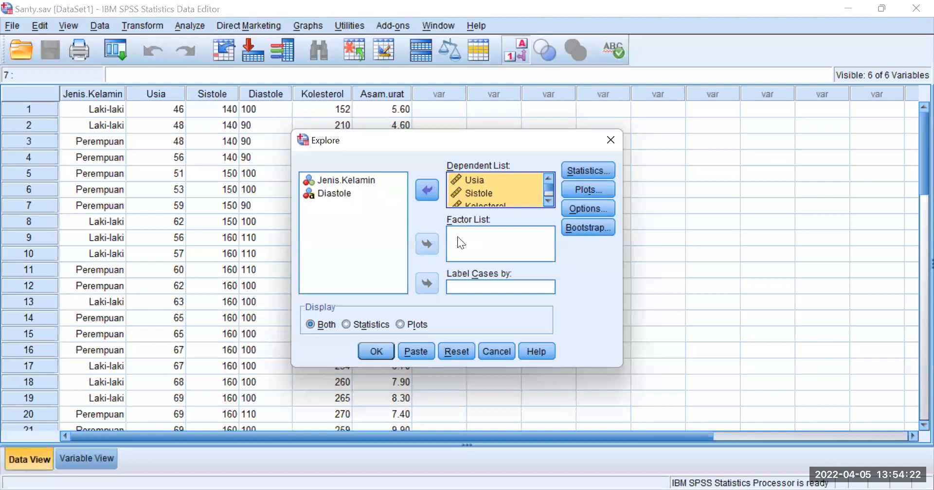
left_click(325, 182)
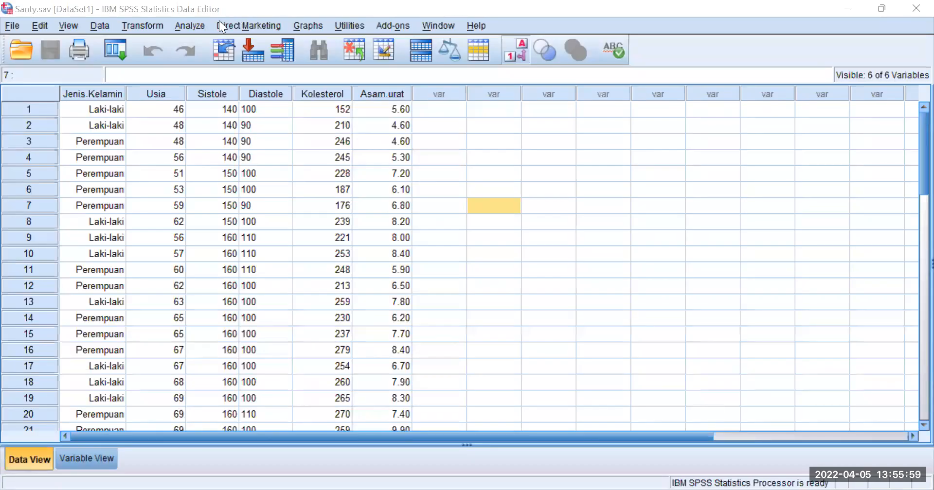
- Open the Explore analysis and set Usia, Sistole, Kolesterol and Asam.urat as its dependent variables
left_click(203, 21)
mouse_move(193, 67)
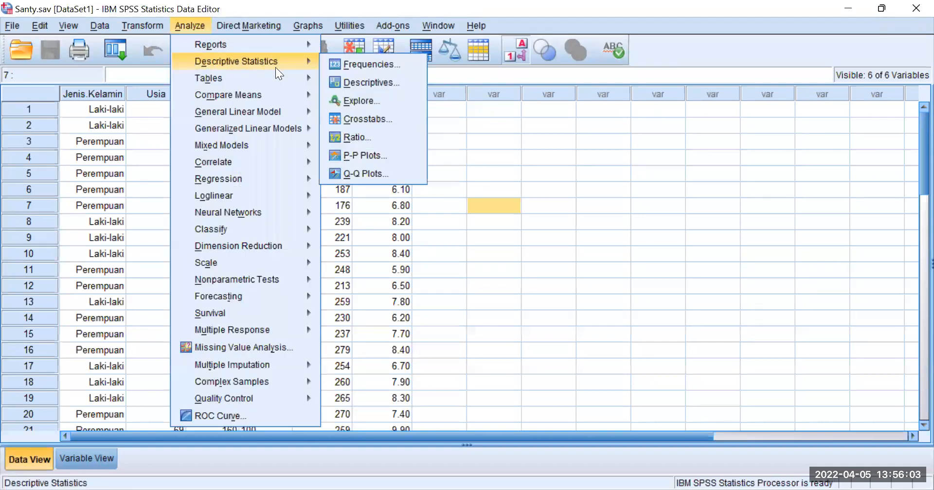
left_click(403, 104)
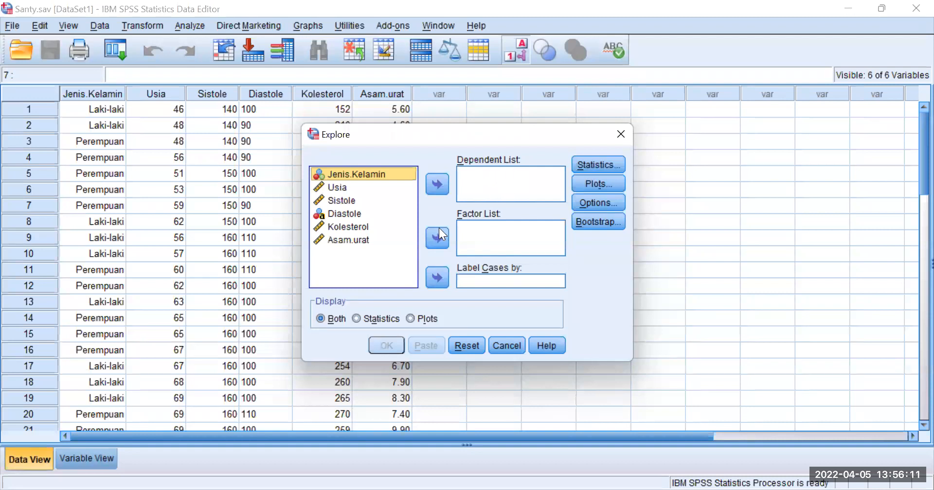
left_click(341, 190)
left_click(337, 201, "shift")
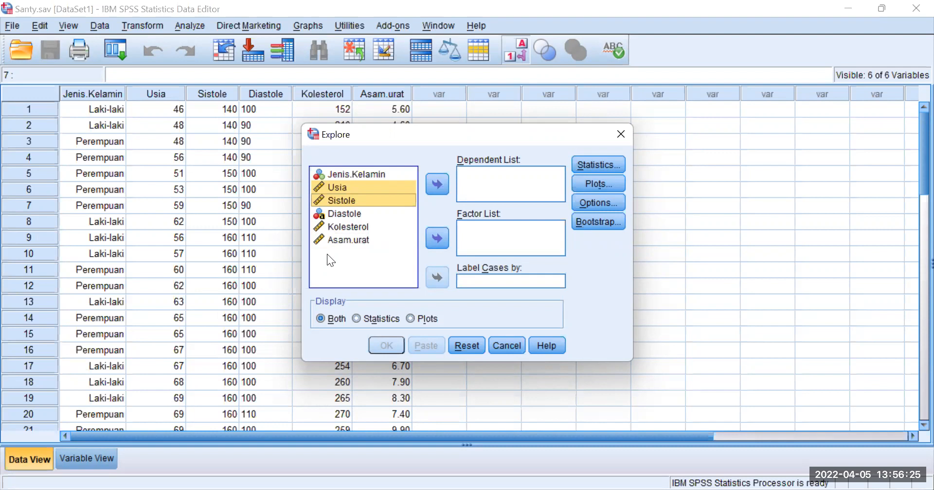
left_click(340, 227, "ctrl")
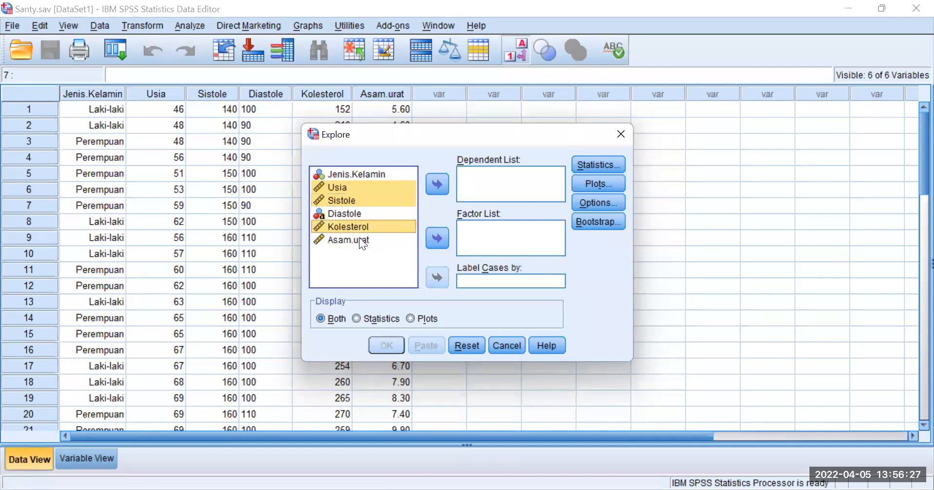
left_click(359, 239, "ctrl")
left_click(437, 185)
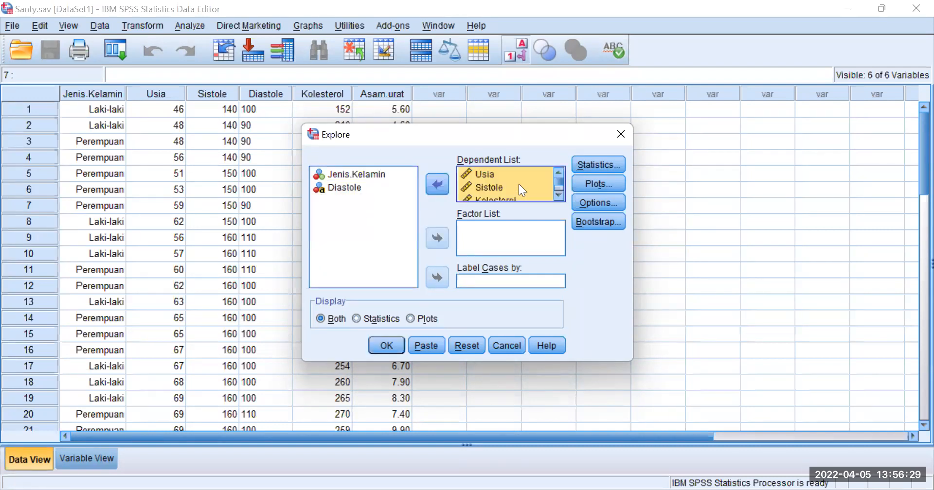
- Include histograms and normality plots with tests alongside the stem-and-leaf plots, and run the Explore analysis
left_click(590, 183)
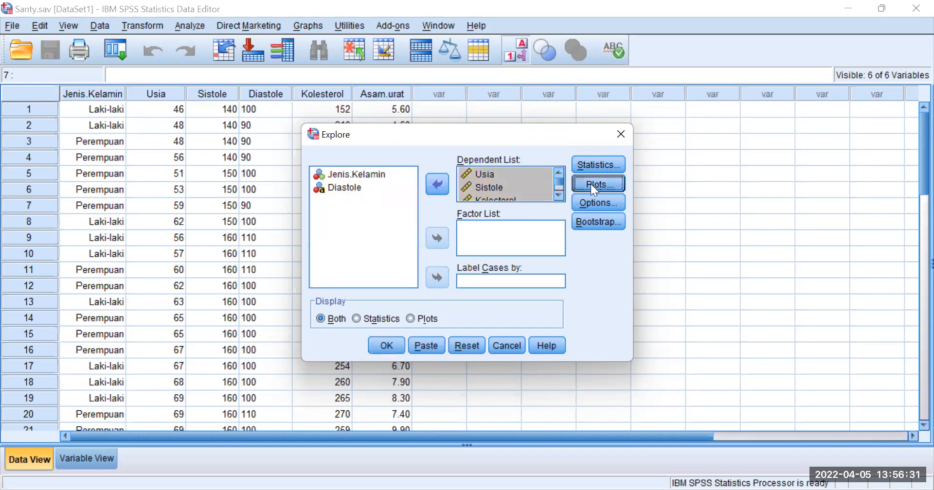
left_click(497, 191)
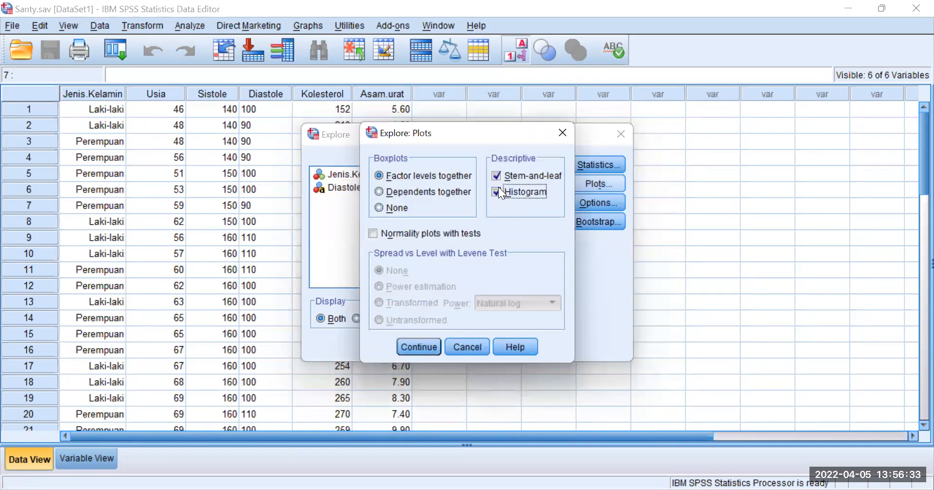
left_click(385, 231)
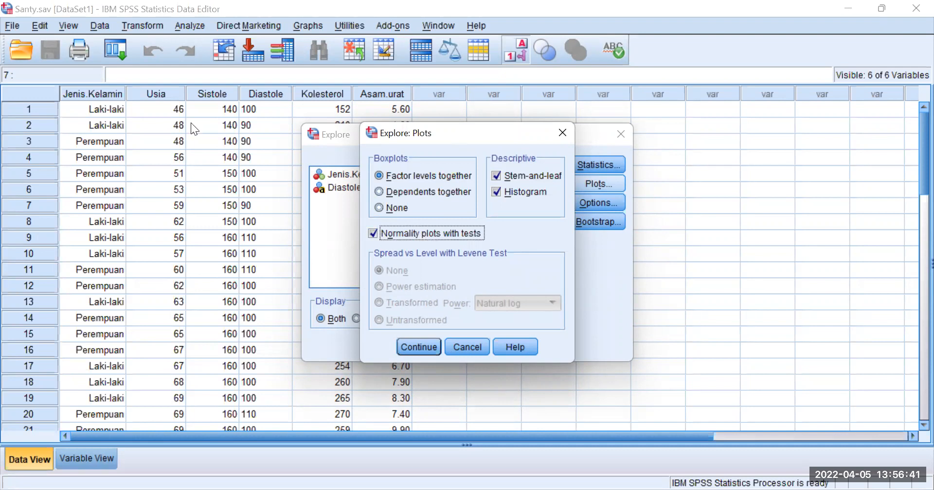
left_click_drag(190, 123, 190, 123)
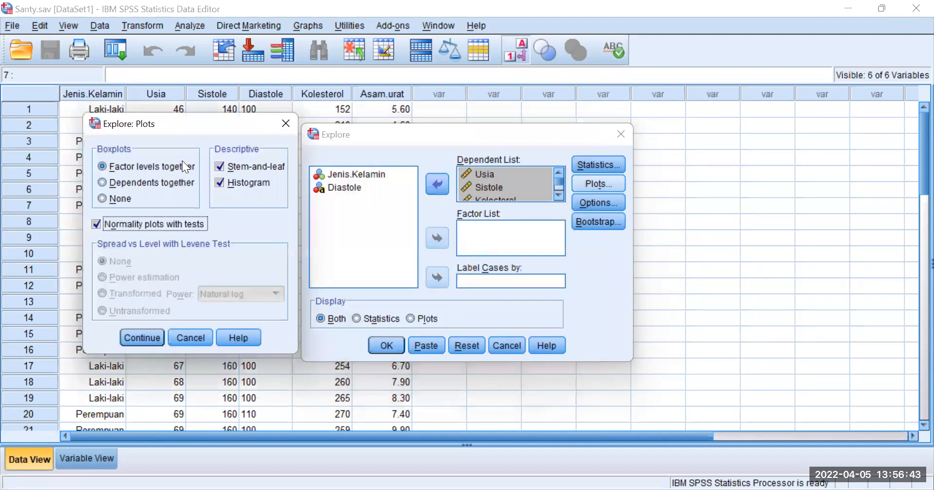
left_click(156, 338)
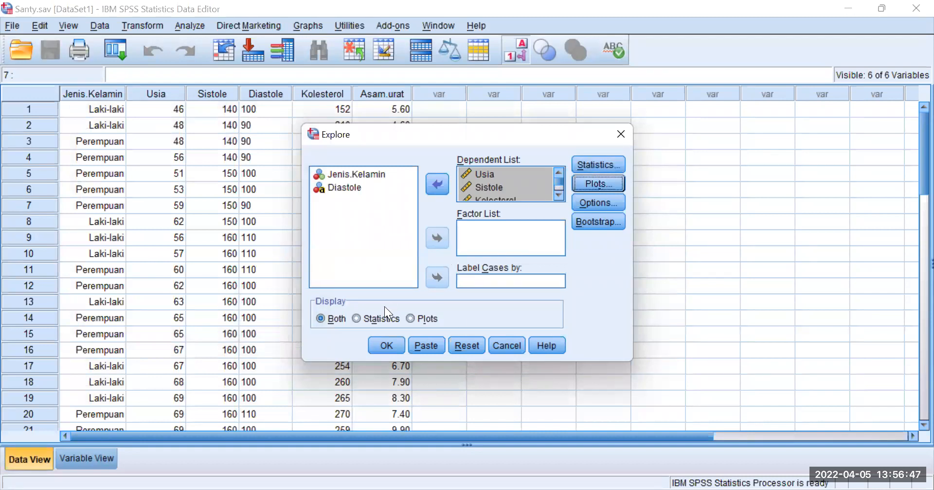
left_click(389, 344)
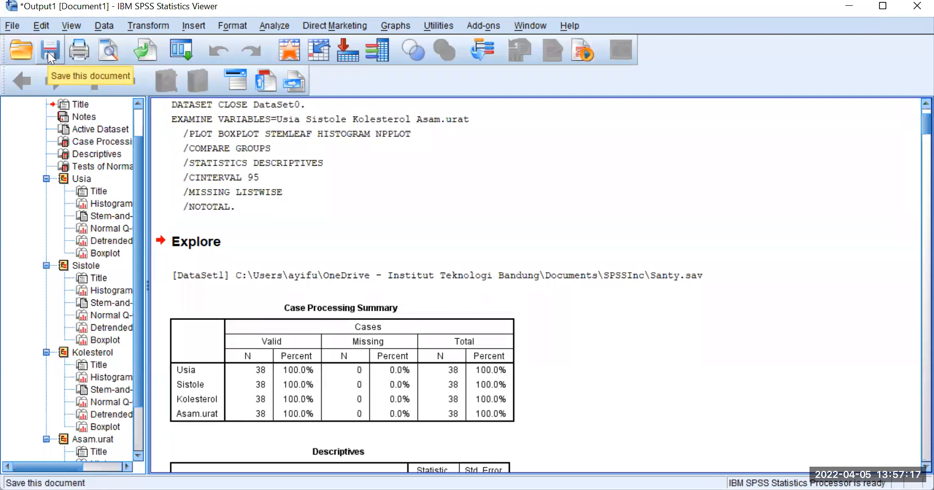
left_click(62, 56)
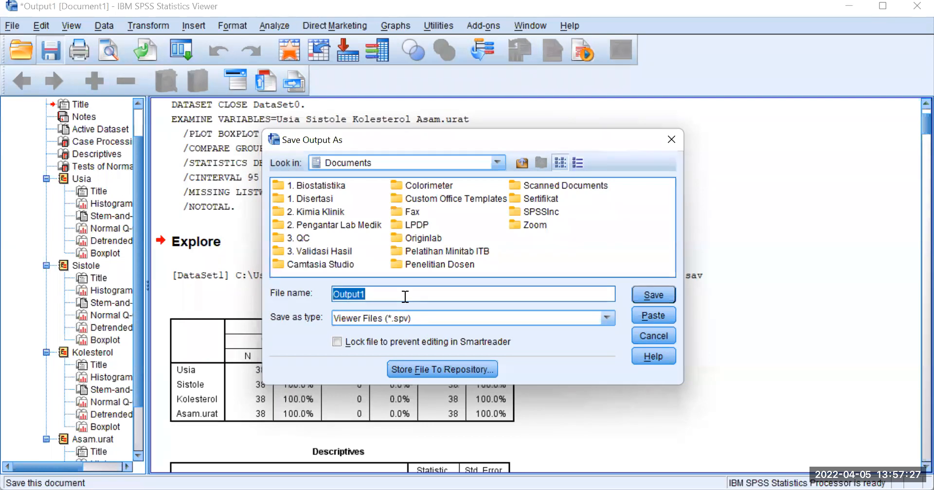
right_click(540, 257)
mouse_move(564, 268)
left_click(515, 249)
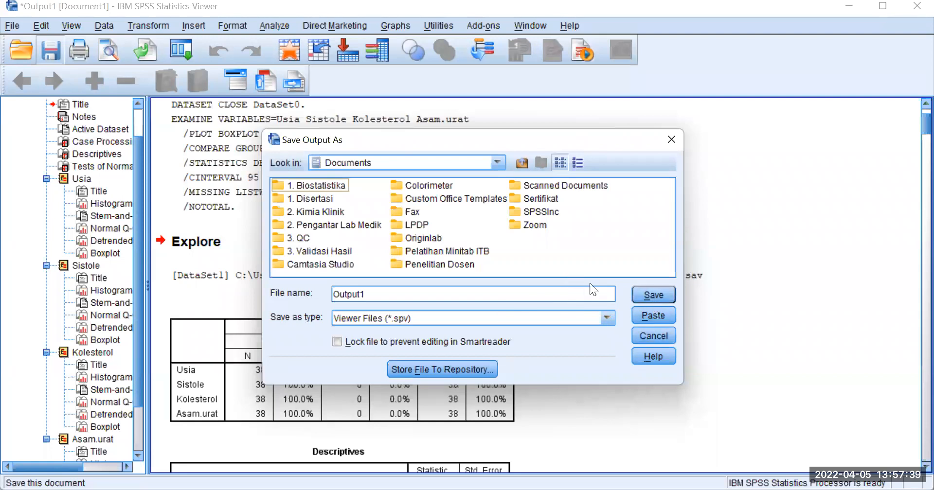
left_click(646, 340)
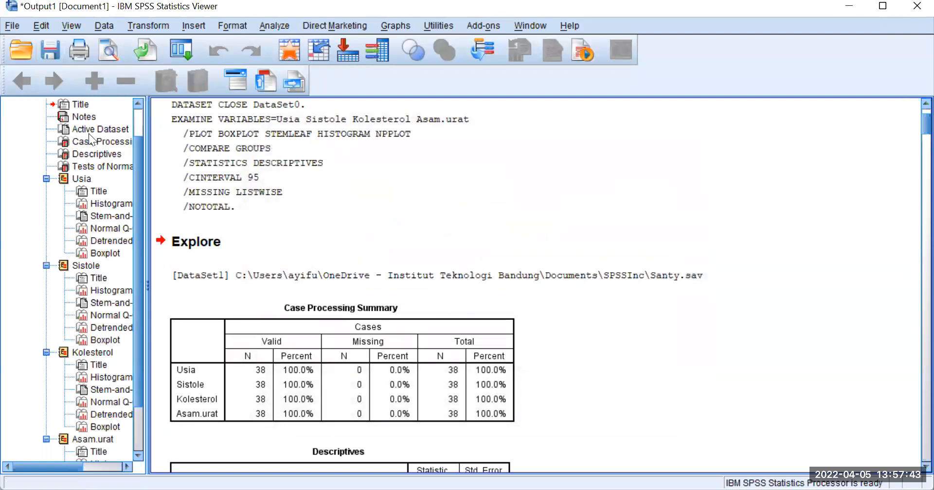
- Widen the output outline and examine the Descriptives and Tests of Normality tables
left_click_drag(148, 142, 204, 149)
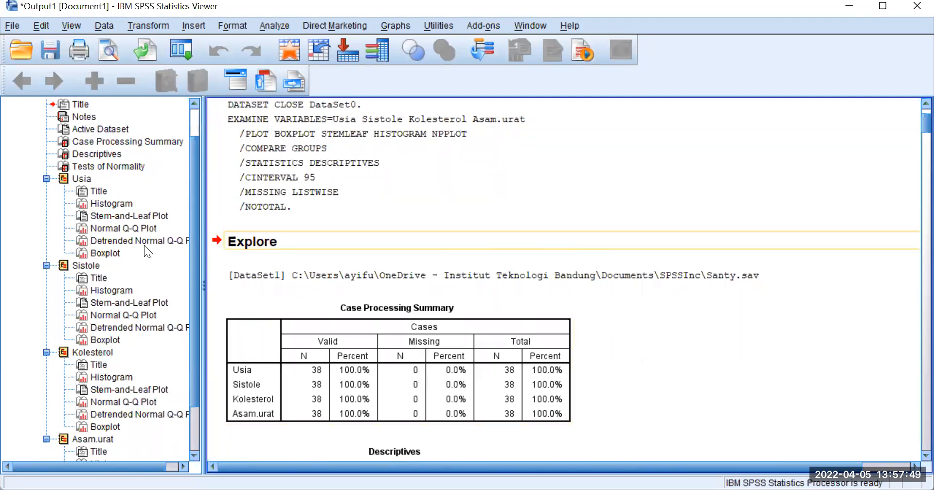
left_click(112, 155)
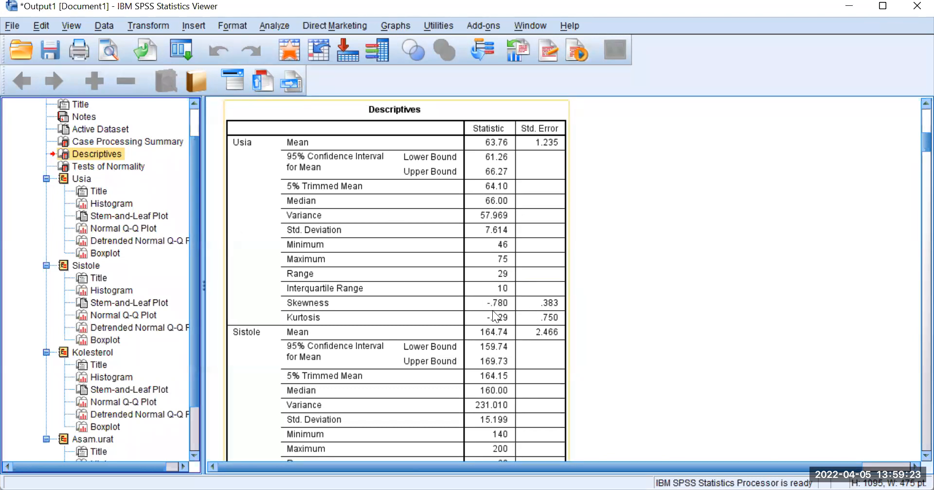
left_click(131, 170)
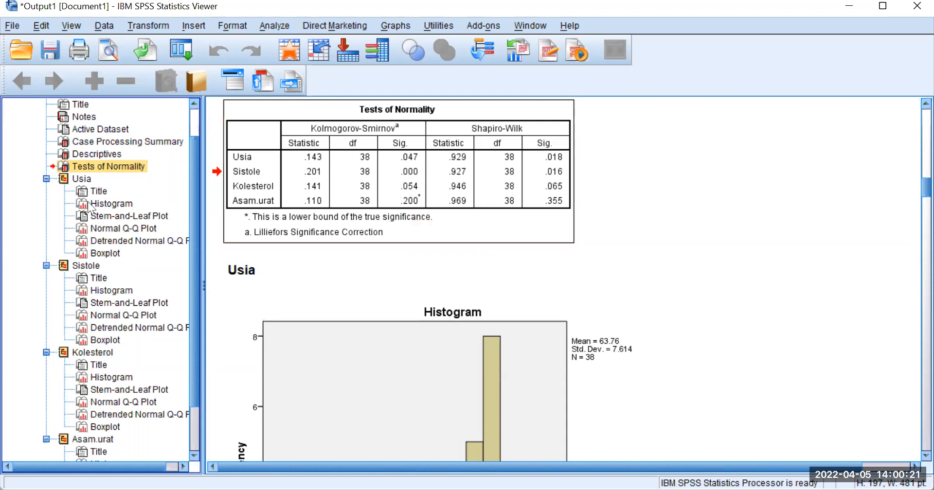
- Open the Usia histogram for editing and add a normal distribution curve to it
left_click(82, 180)
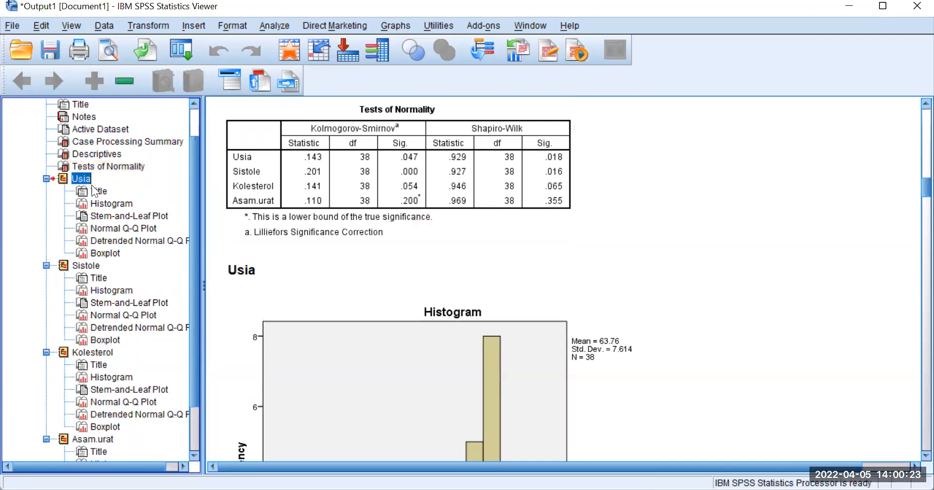
left_click(123, 204)
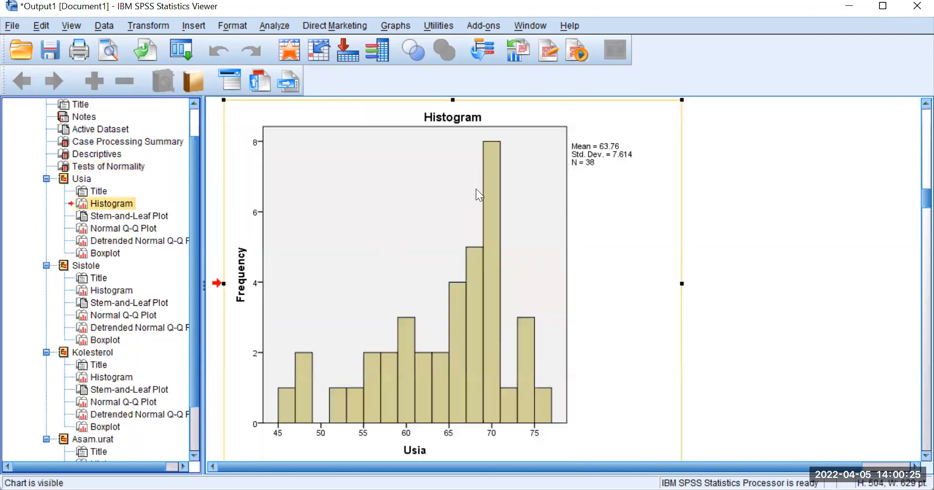
right_click(482, 204)
left_click(464, 199)
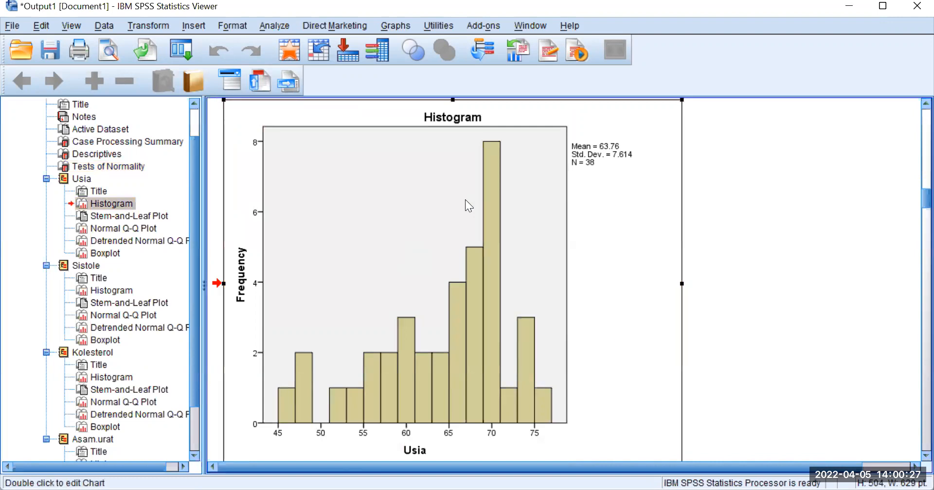
double_click(464, 200)
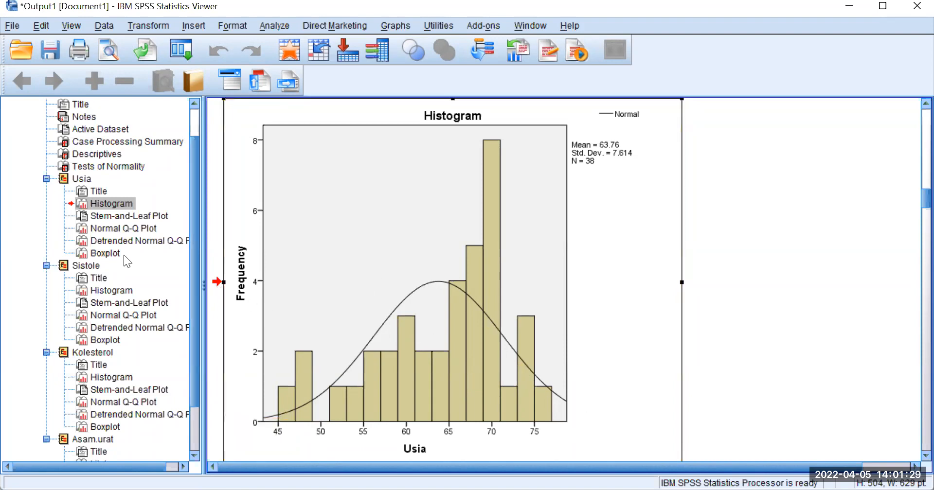
- Examine the Usia boxplot and the normal Q-Q plot of Sistole in the output
left_click(100, 253)
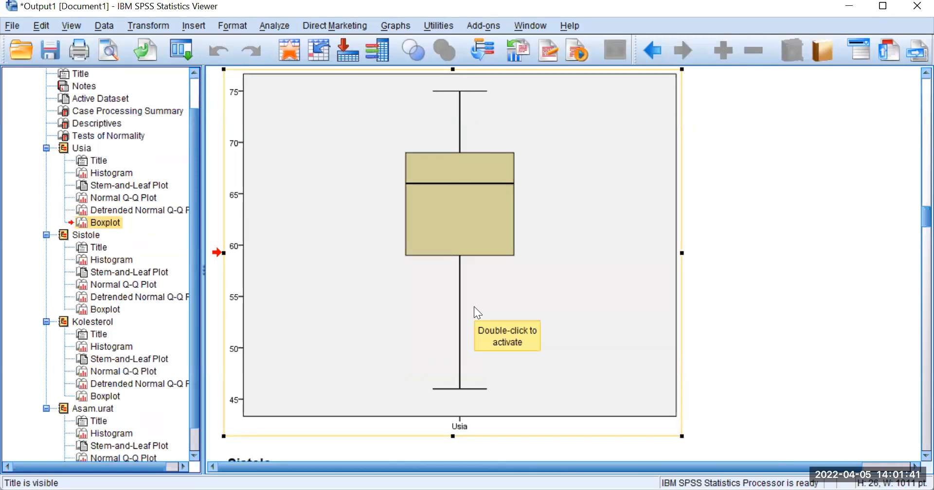
left_click(128, 289)
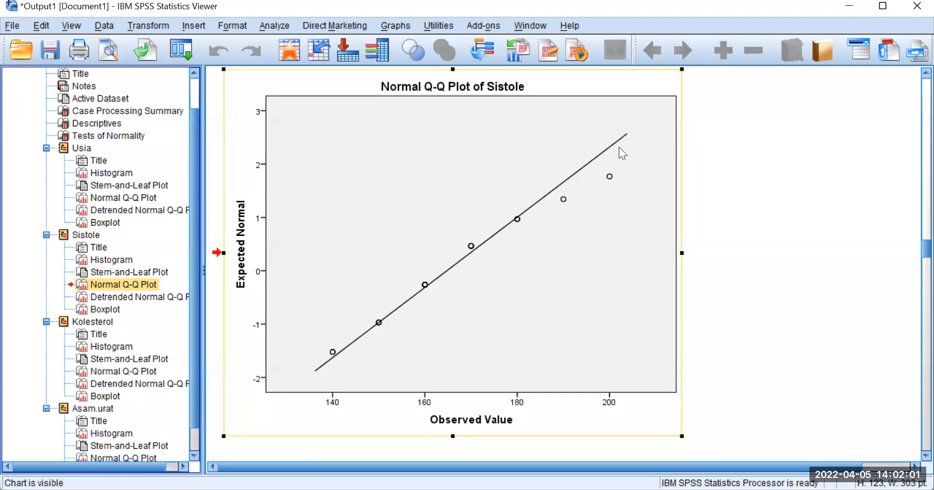
left_click(426, 94)
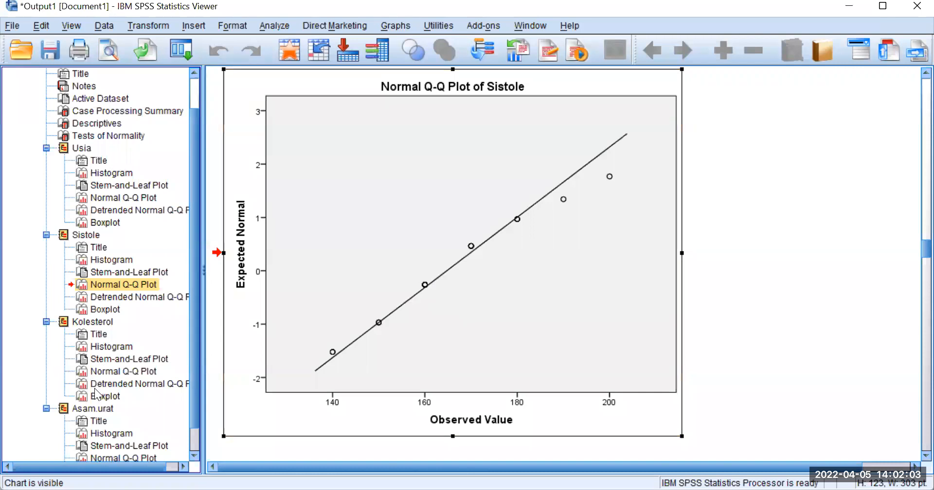
- Open the Kolesterol histogram for editing and overlay a normal distribution curve on it
left_click(117, 348)
right_click(434, 292)
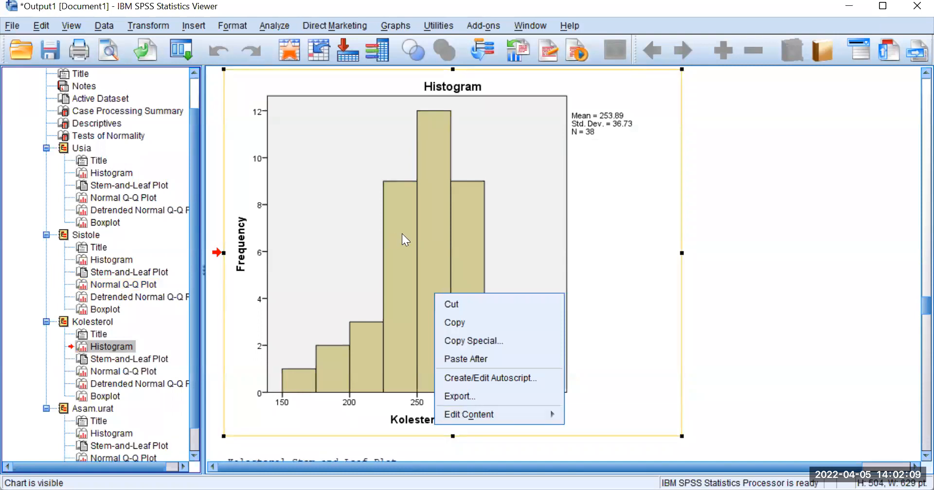
left_click(420, 238)
double_click(420, 231)
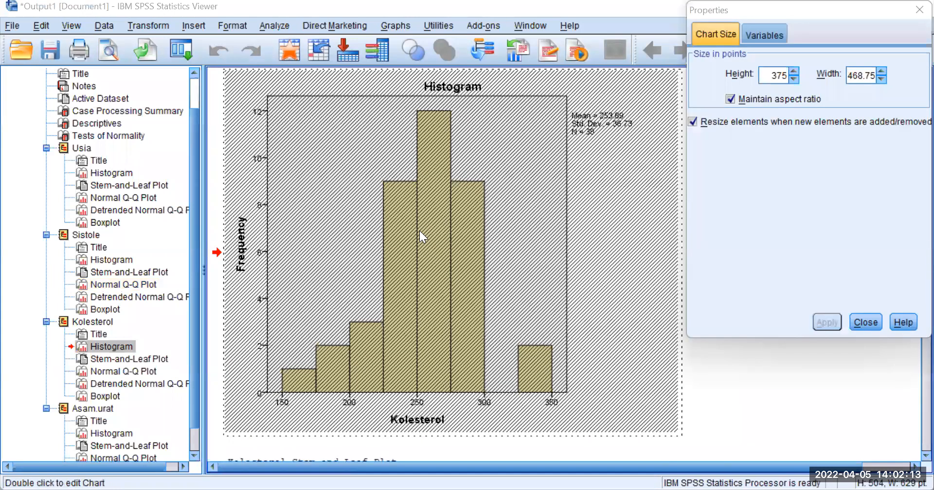
key("ctrl+w")
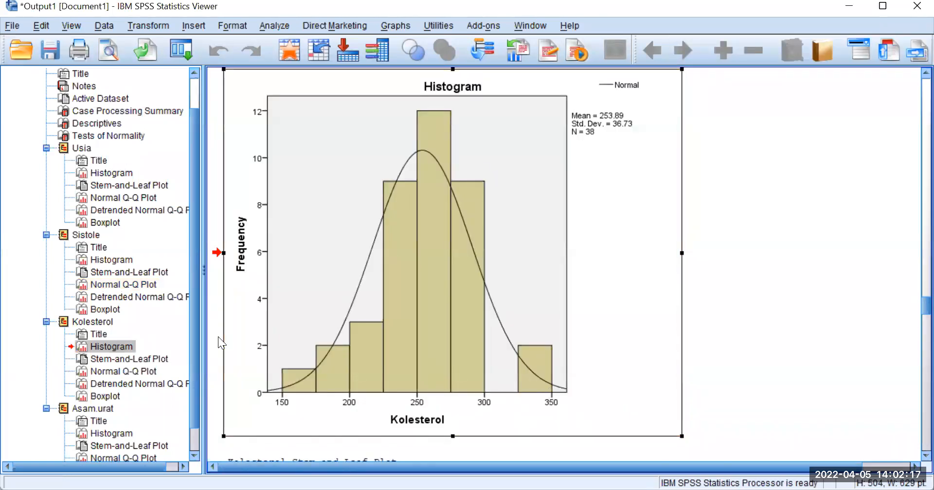
- Check the Tests of Normality table again and examine the Kolesterol boxplot for outliers
left_click(111, 138)
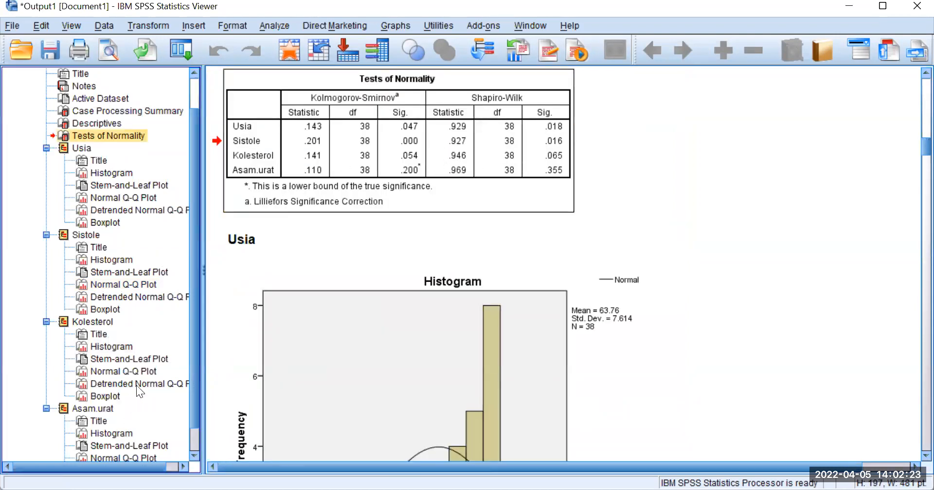
left_click(106, 396)
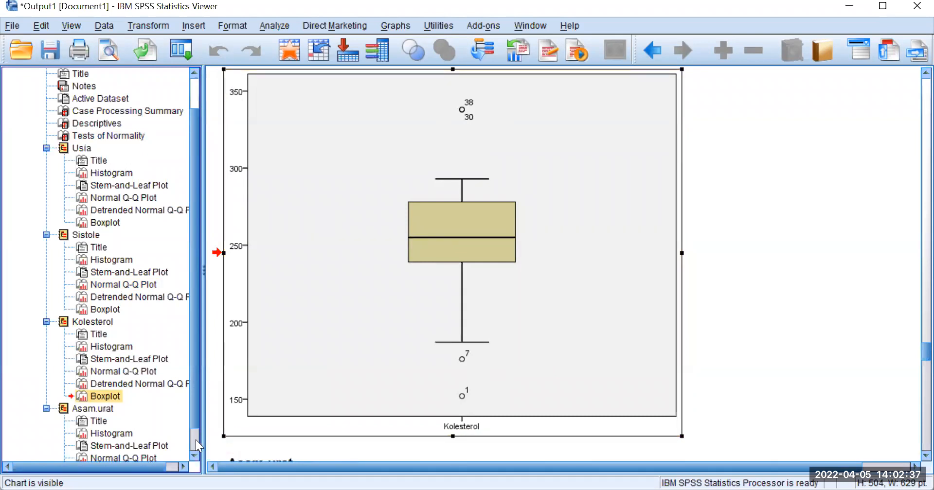
scroll(195, 440, "down", 1)
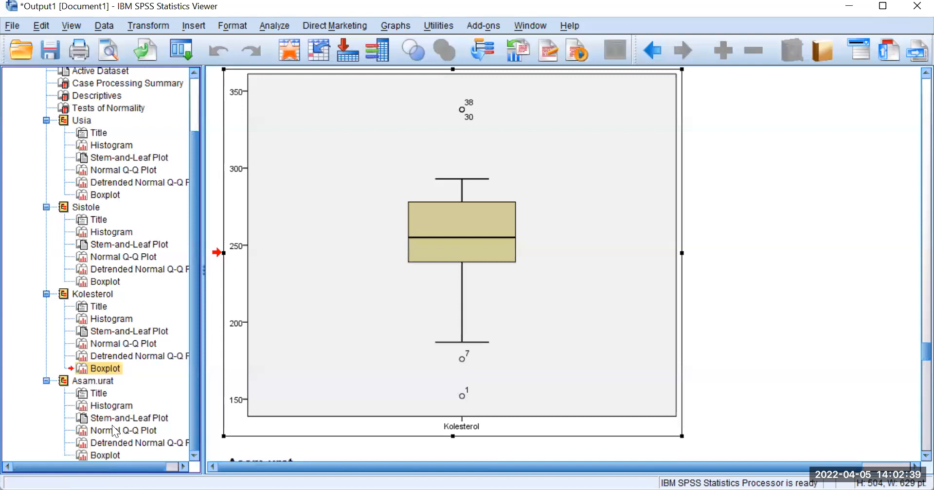
- Open the Asam.urat histogram for editing and overlay a normal distribution curve on it
left_click(110, 407)
right_click(458, 288)
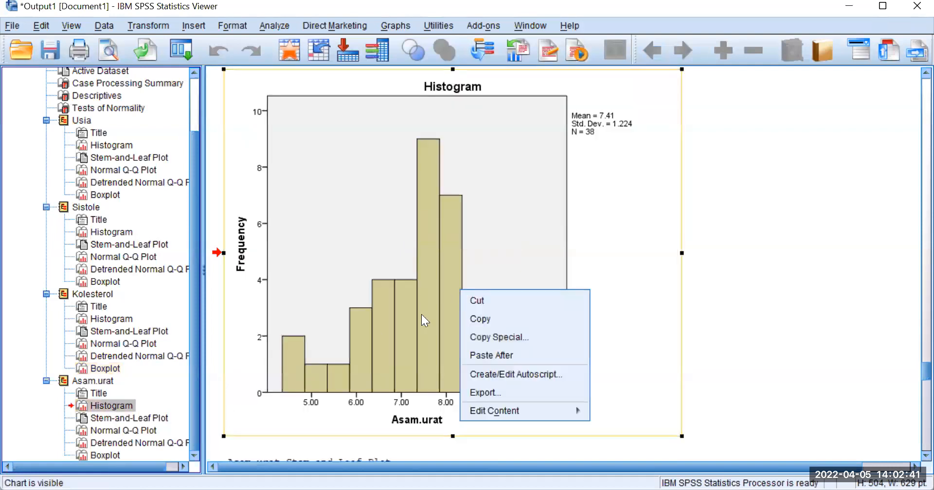
left_click(402, 286)
double_click(402, 286)
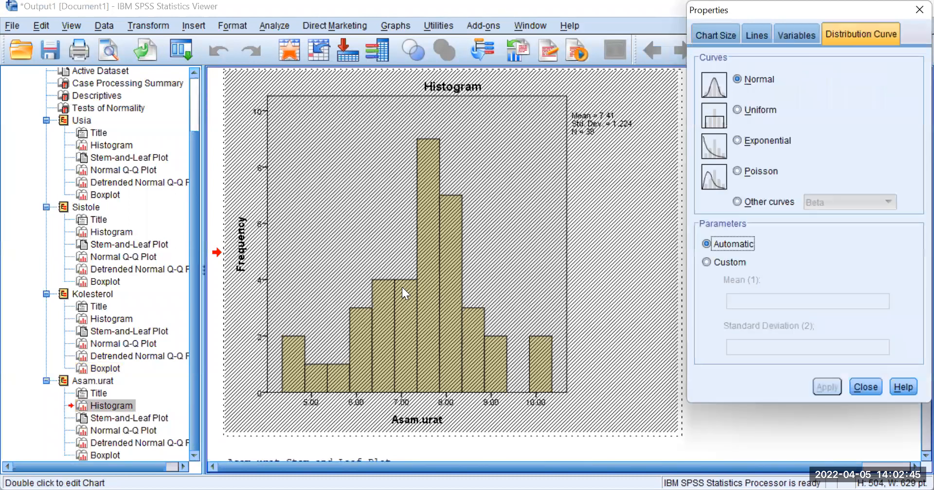
key("ctrl+w")
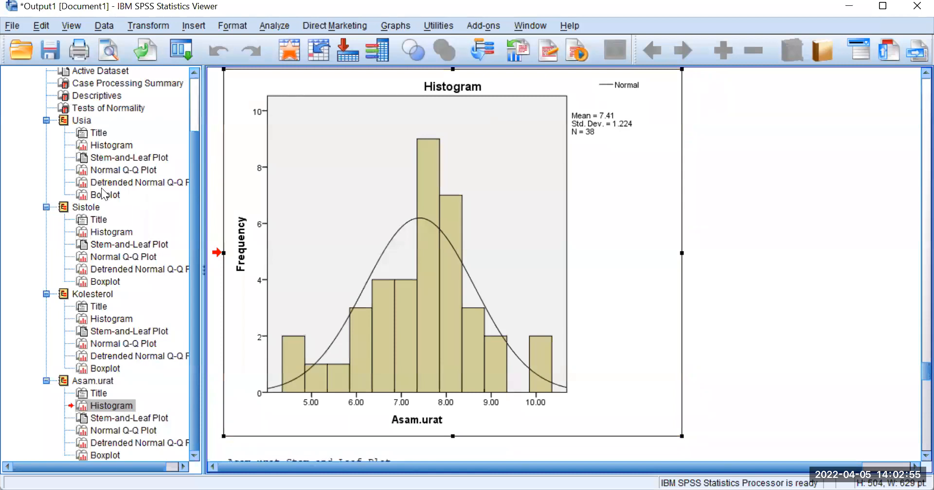
- Review the Asam.urat statistics in the Descriptives table and examine the Asam.urat boxplot for outliers
left_click(113, 97)
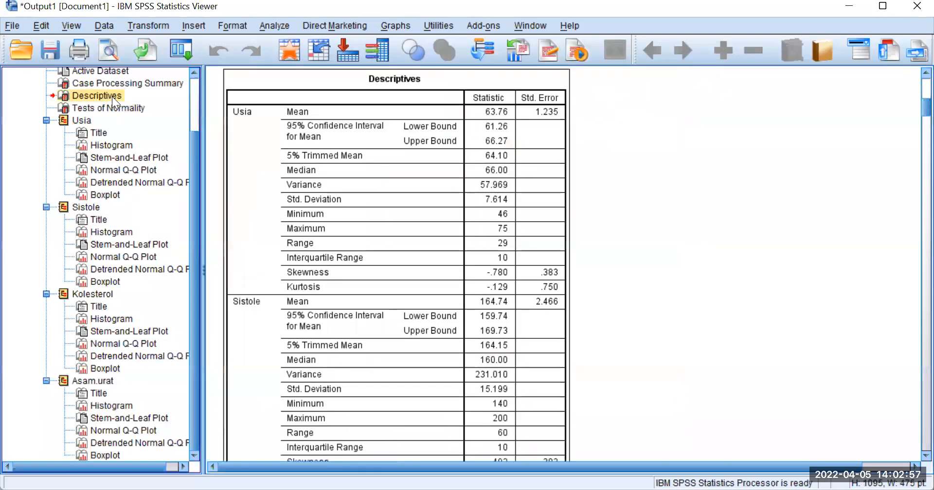
scroll(352, 271, "down", 5)
scroll(353, 270, "down", 8)
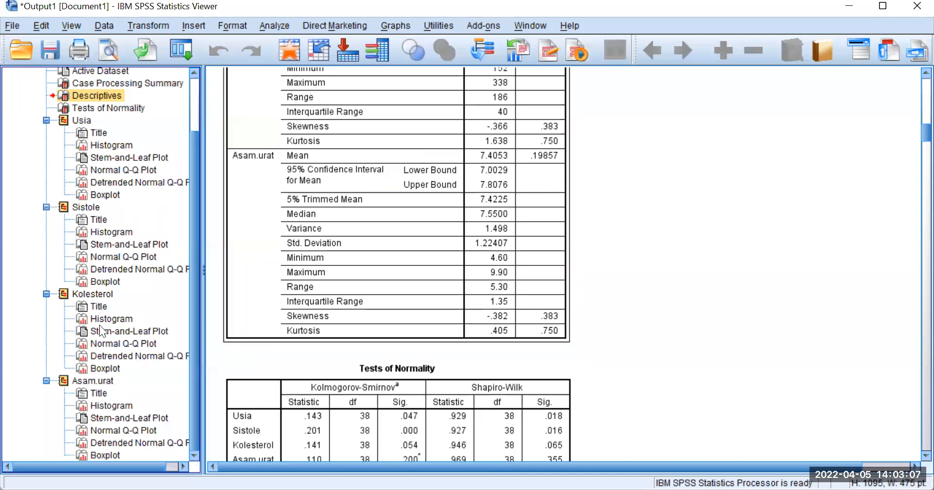
left_click(114, 455)
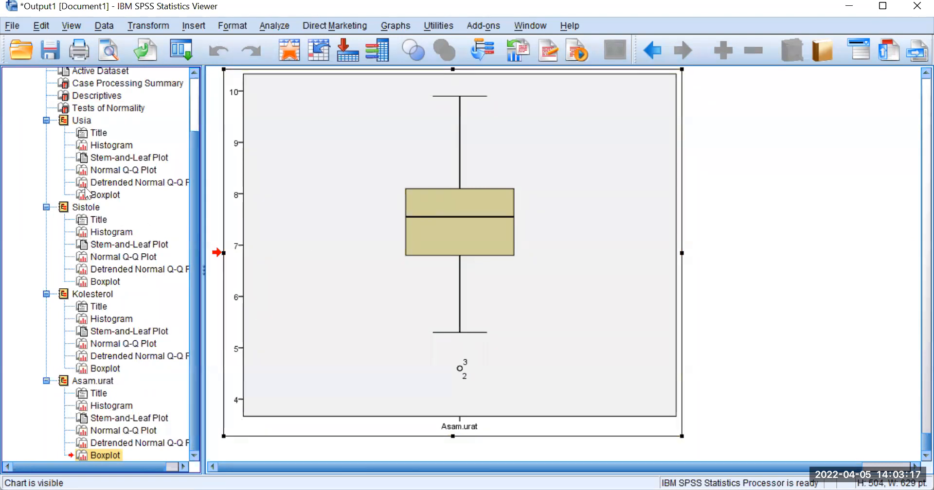
- Collapse the Sistole, Kolesterol, Asam.urat and Usia groups in the output outline, leaving the Descriptives and Tests of Normality tables in view
left_click(47, 207)
left_click(46, 284)
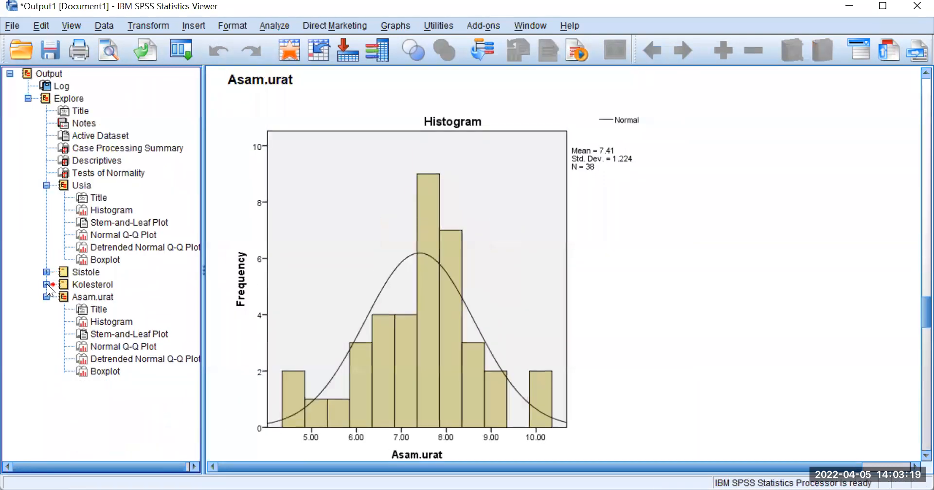
left_click(46, 297)
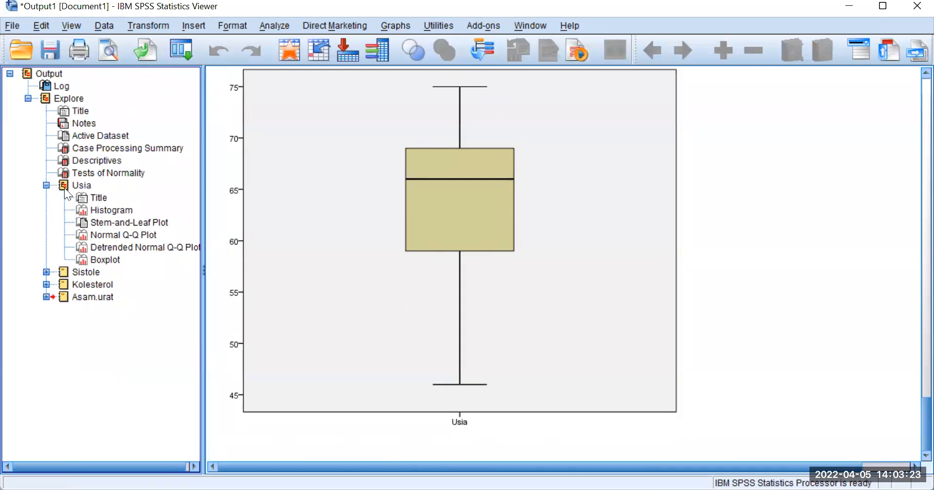
left_click(46, 186)
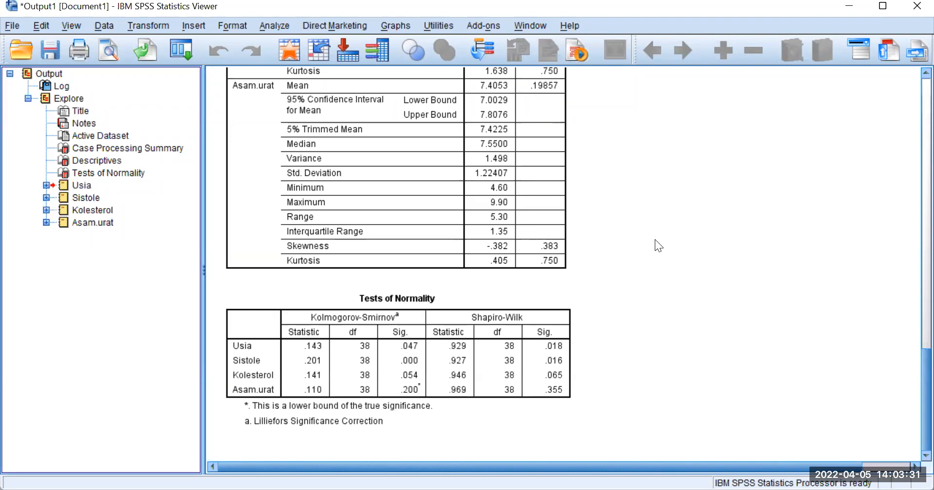
left_click(253, 73)
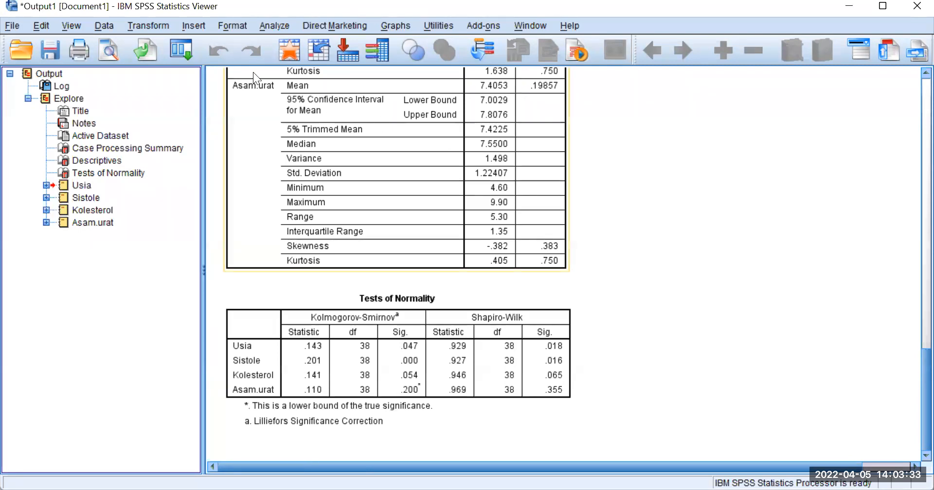